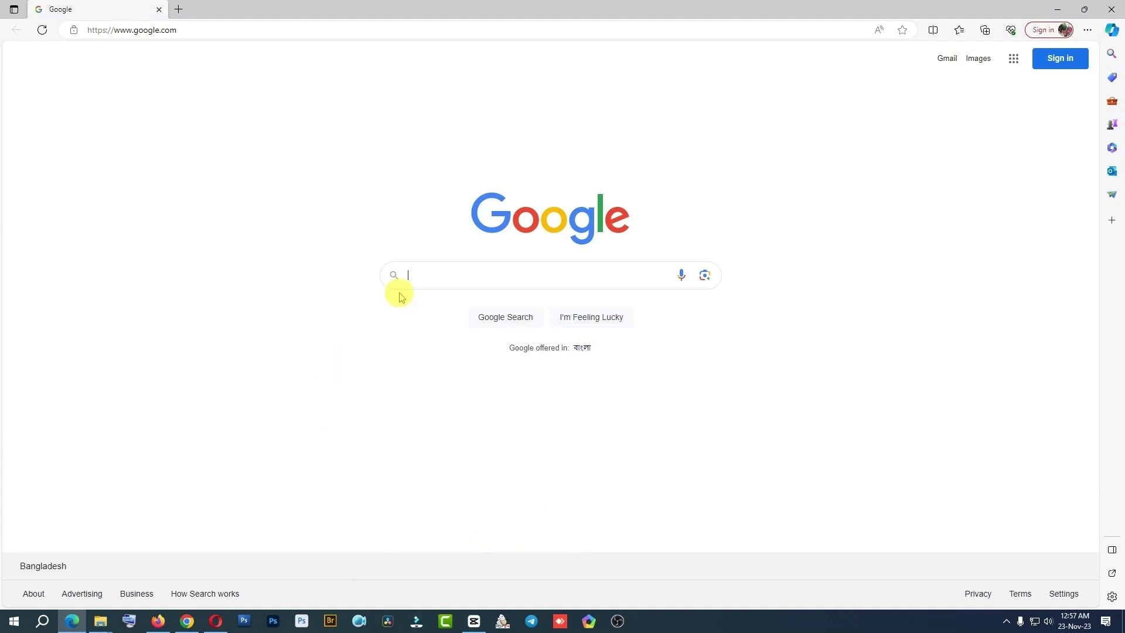
Run a Google search for adobe.com
click(436, 276)
text(a)
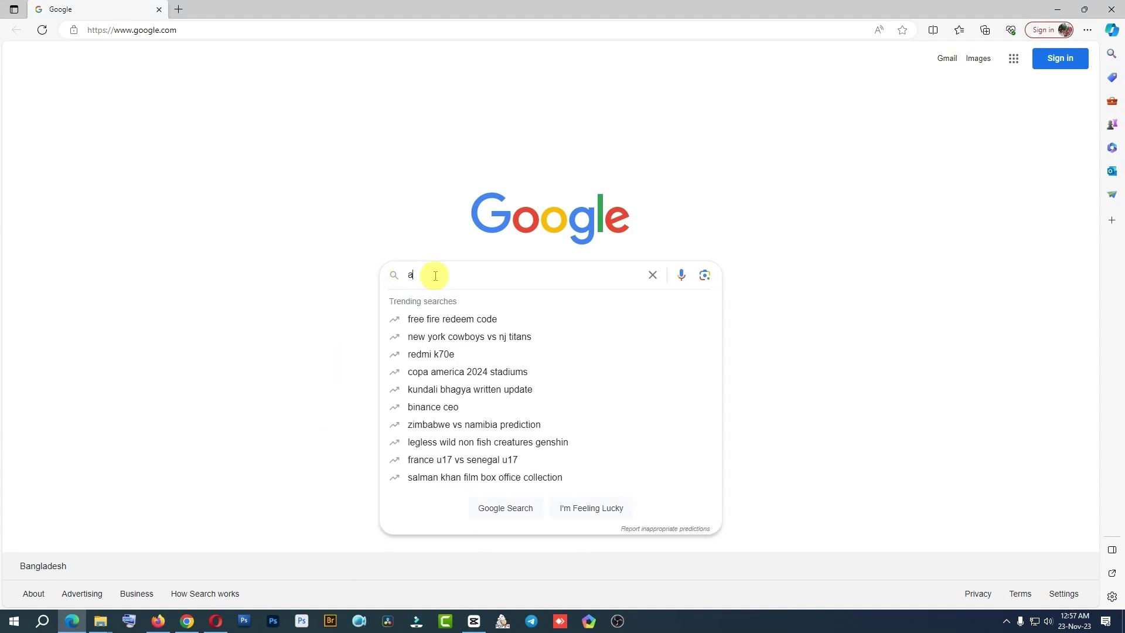
text(dobe.com)
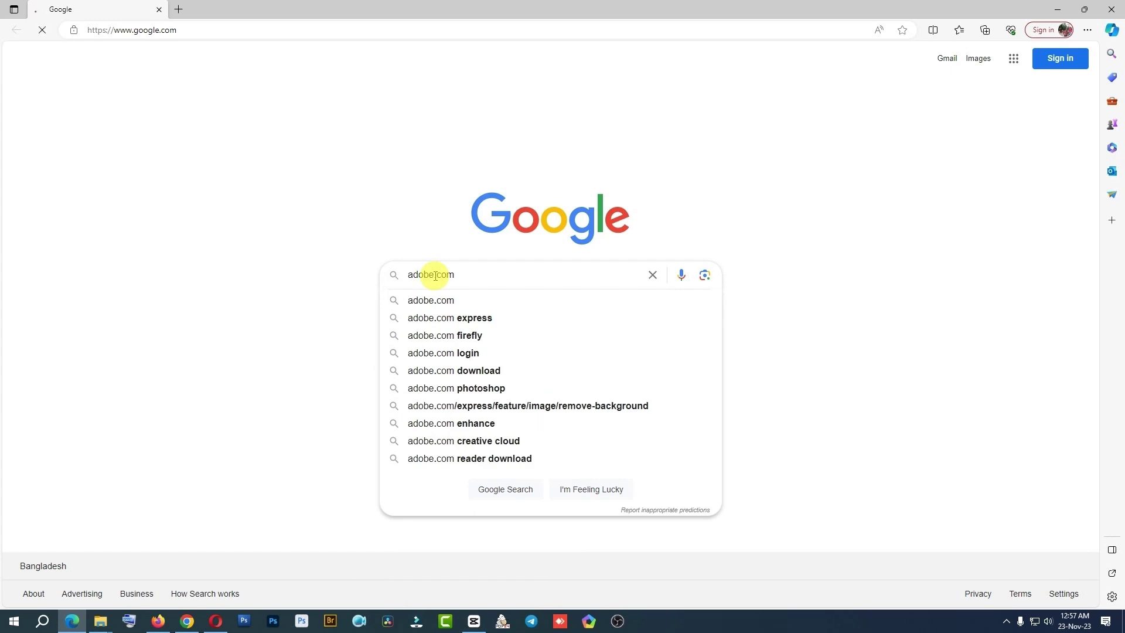
key(Return)
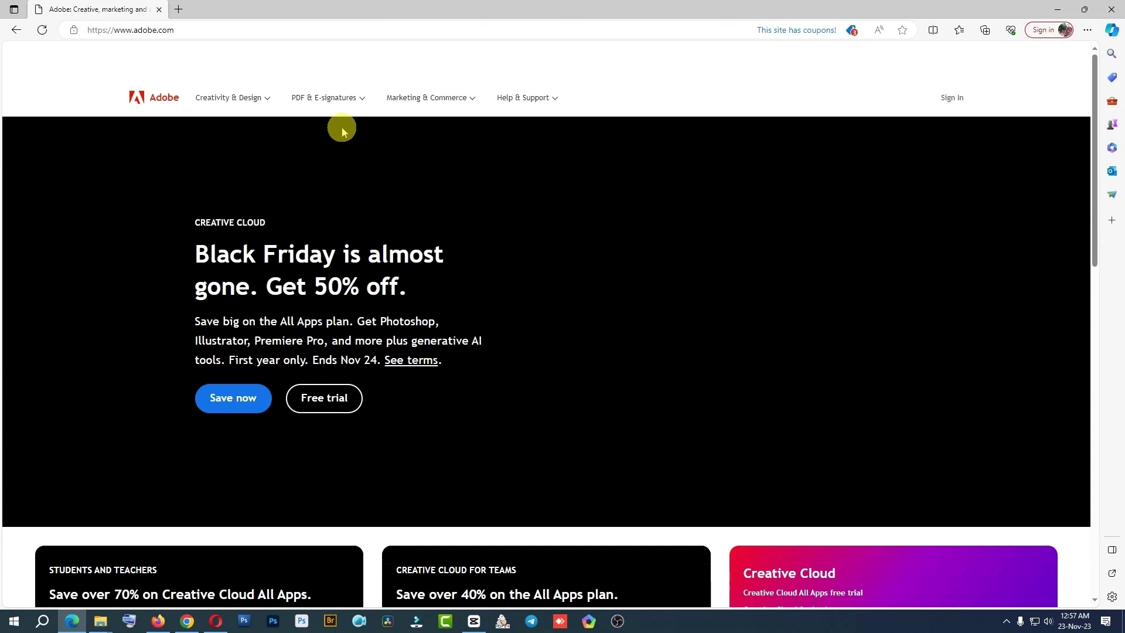
Go to the Photoshop page from the Creativity & Design menu's Featured products
click(262, 99)
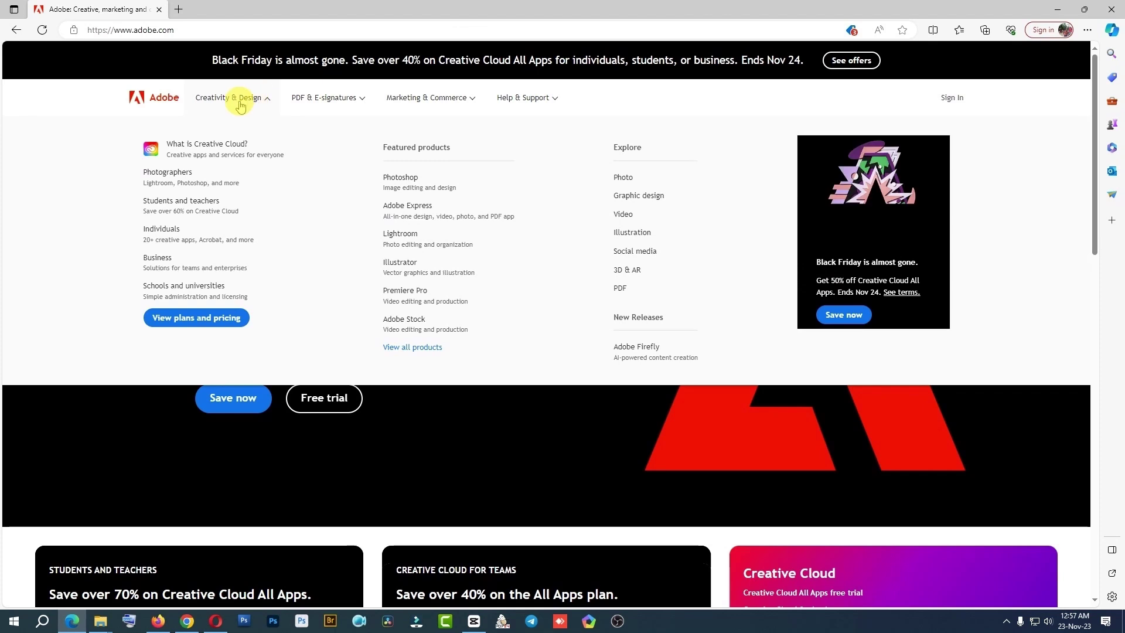
click(404, 179)
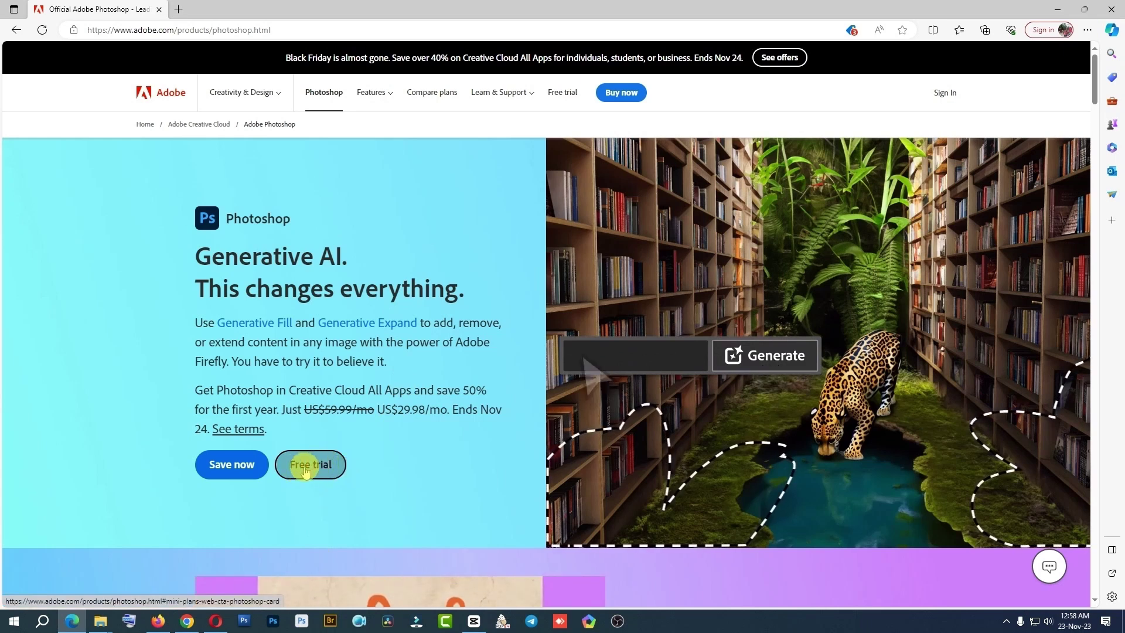
Start the Photoshop free trial under the Business plan, continue to sign-up, and open a new tab
click(314, 465)
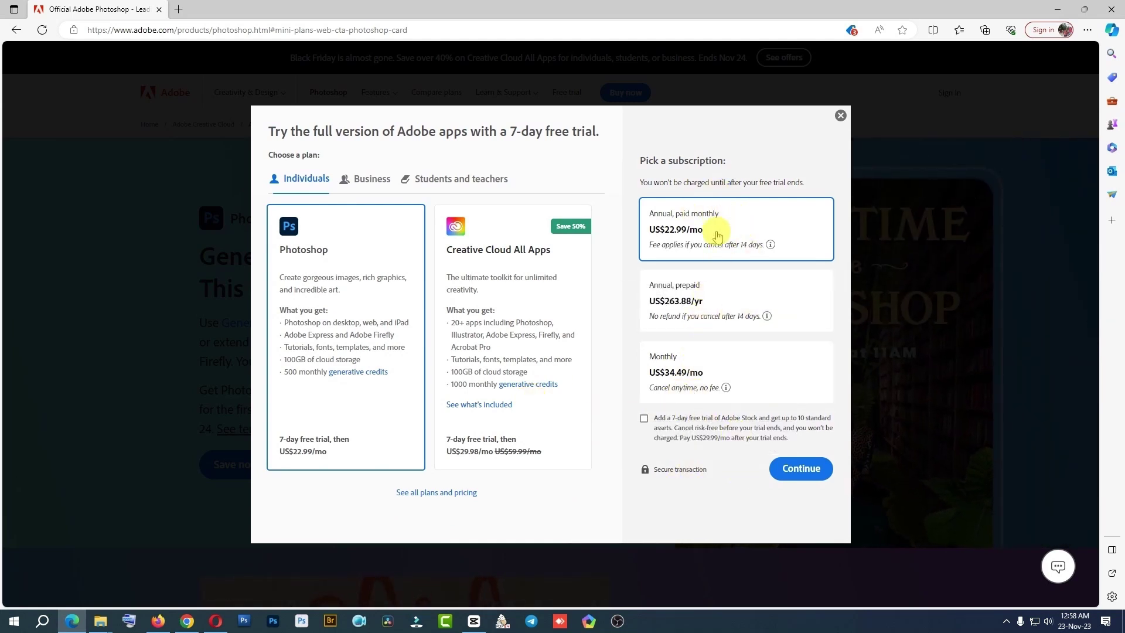
click(368, 179)
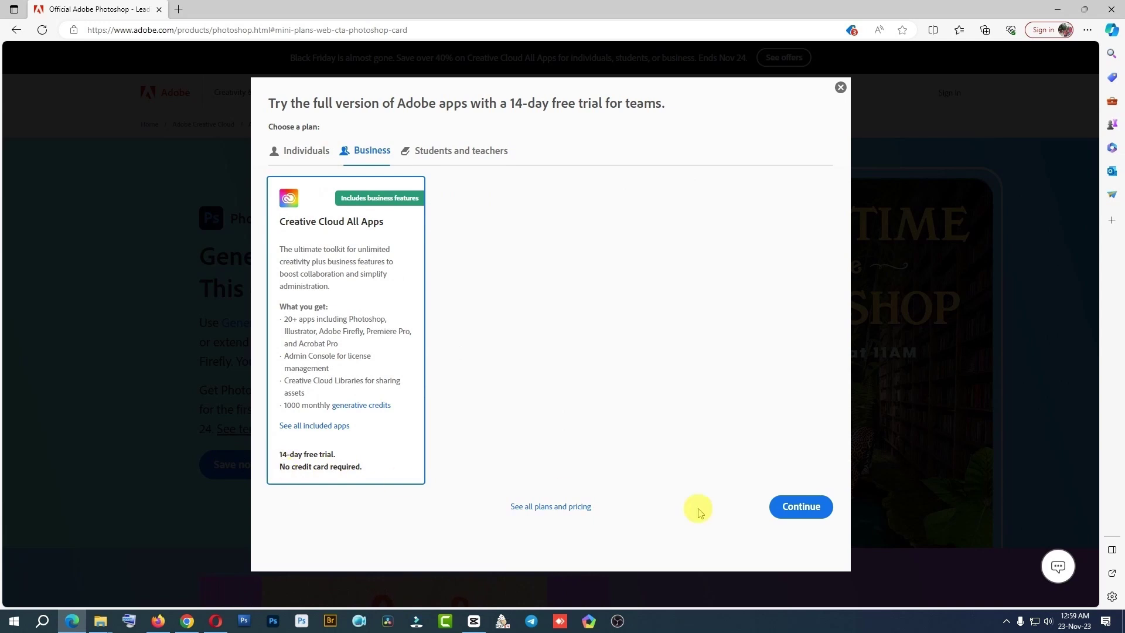
click(803, 507)
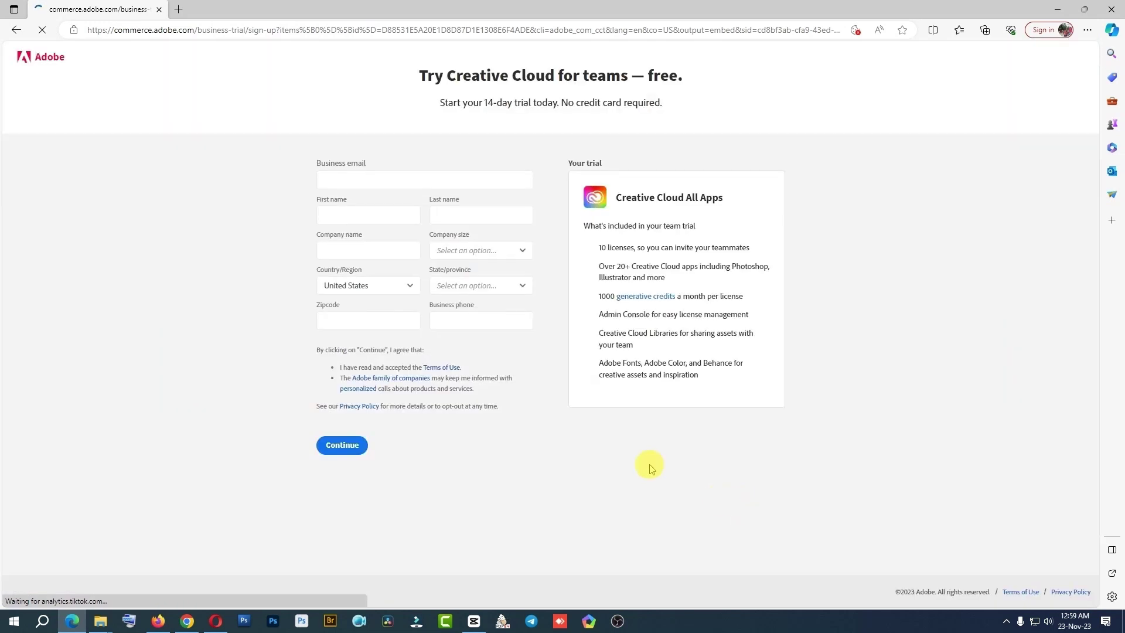
click(278, 189)
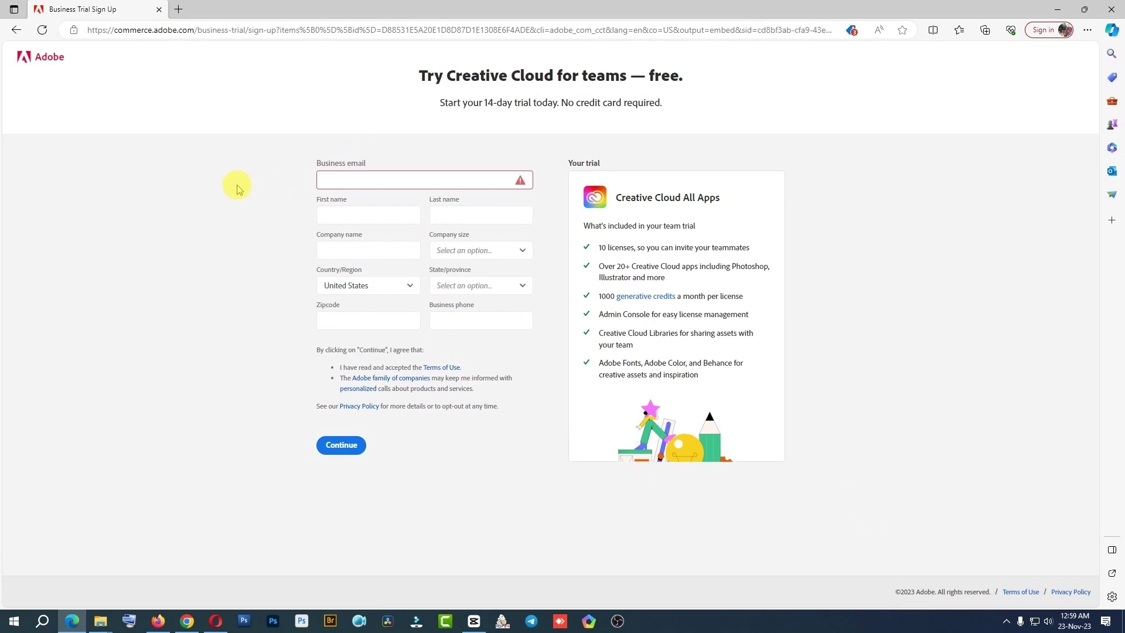
click(177, 10)
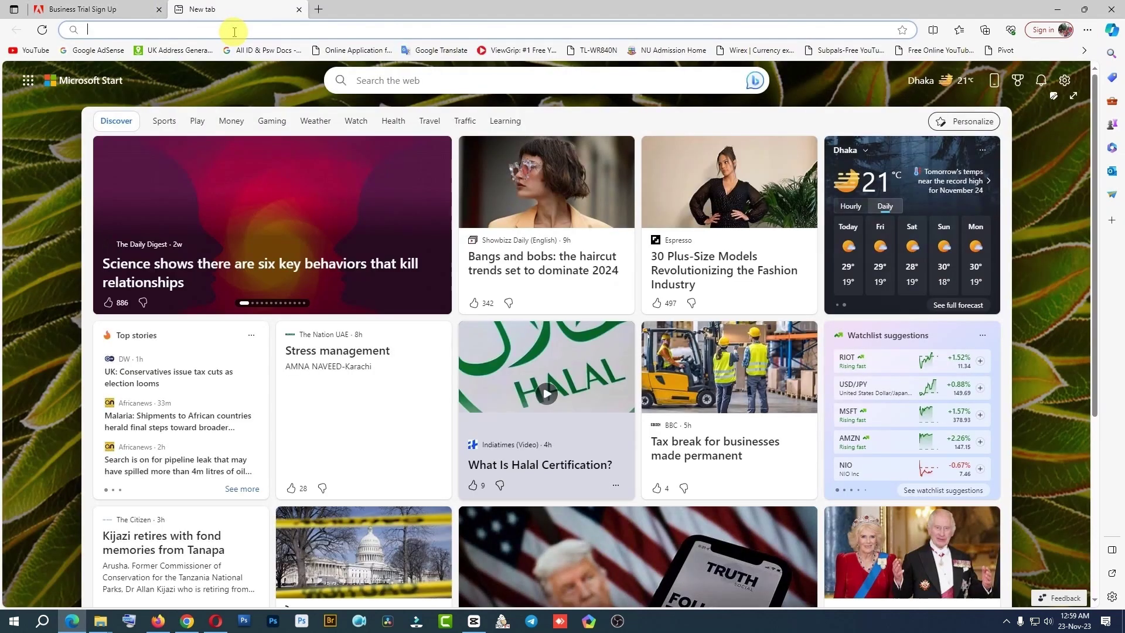
Load google.com, switch it to English, and go to the Gmail sign-in page
text(g)
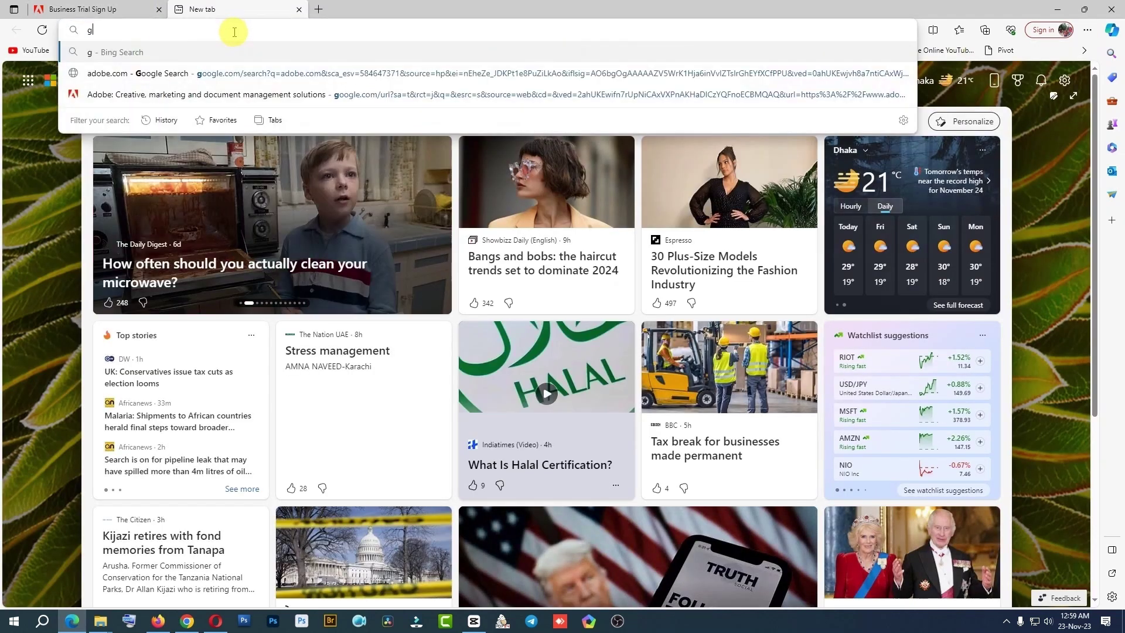
text(oogle)
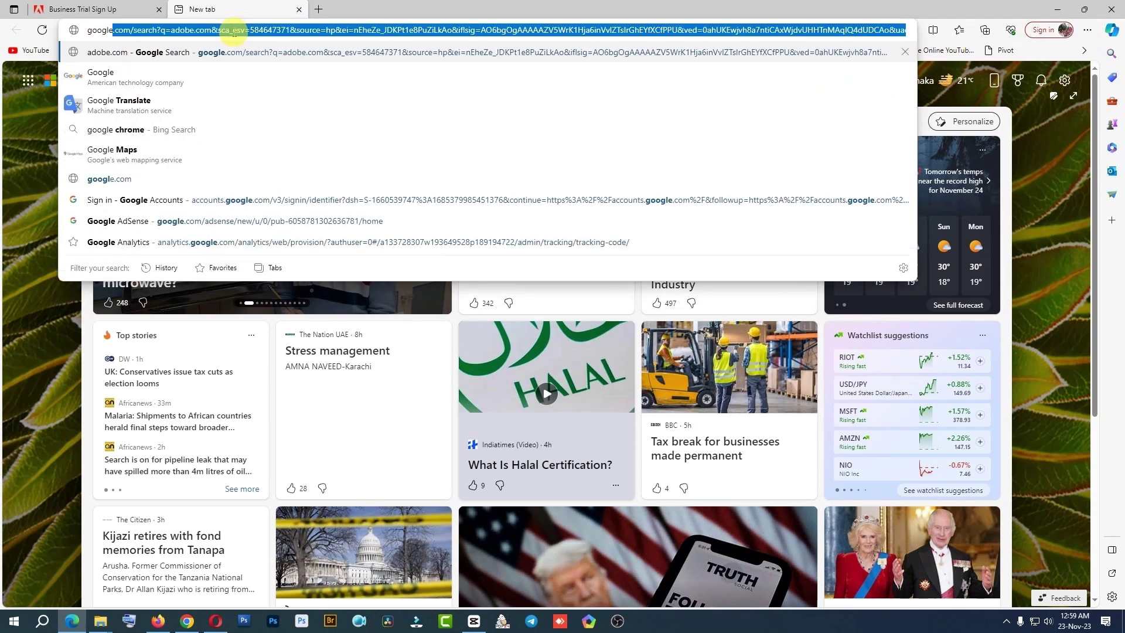
text(.com)
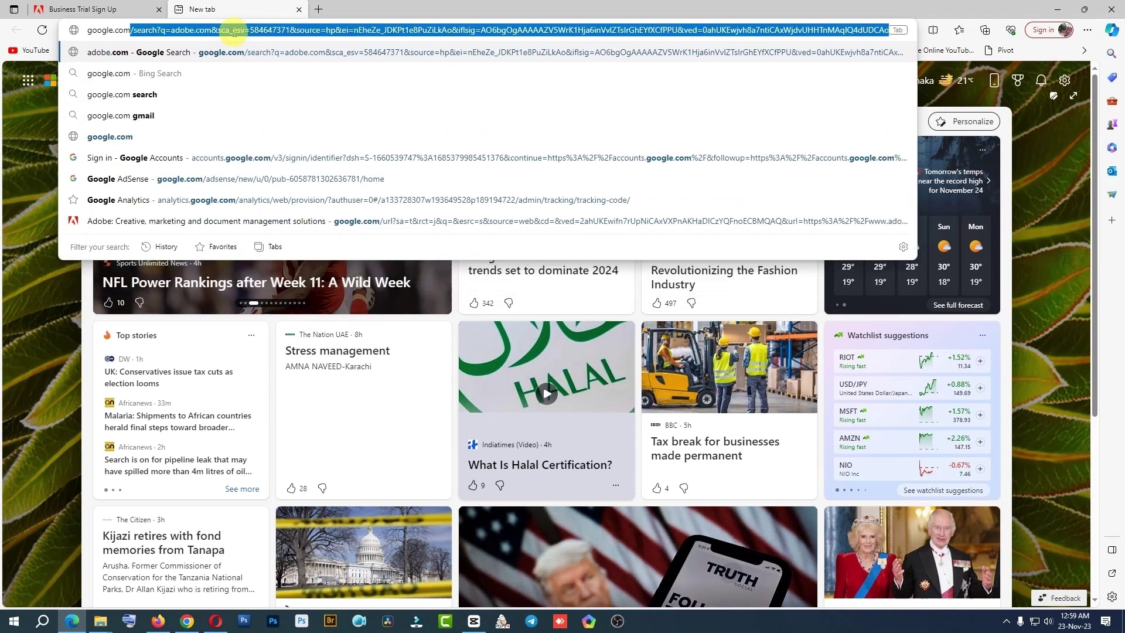
key(Delete)
key(Return)
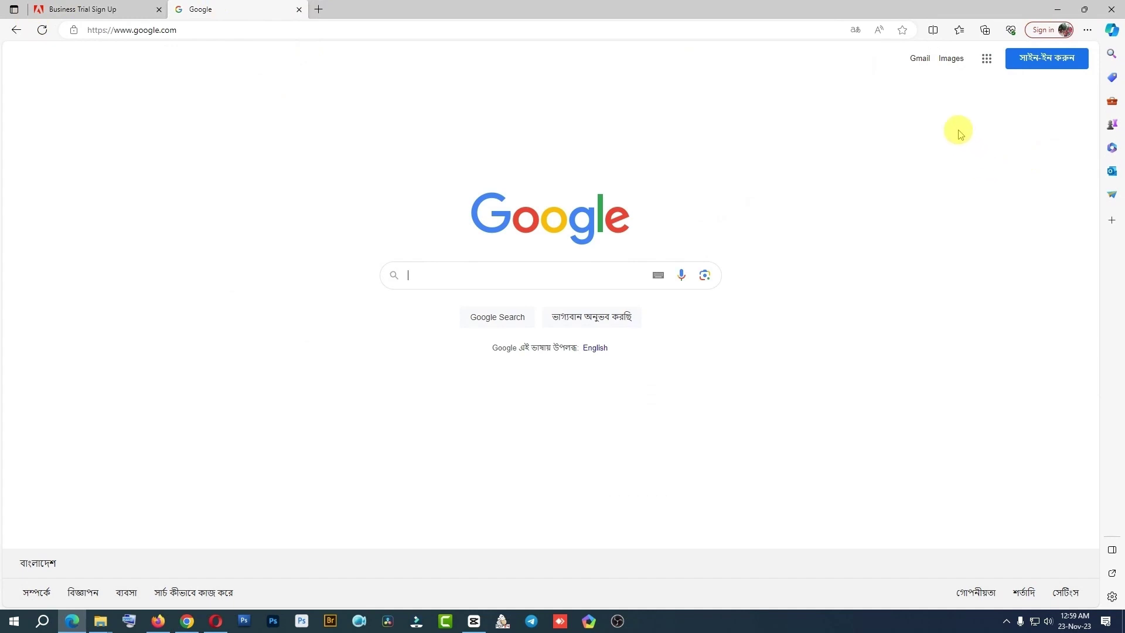
click(596, 349)
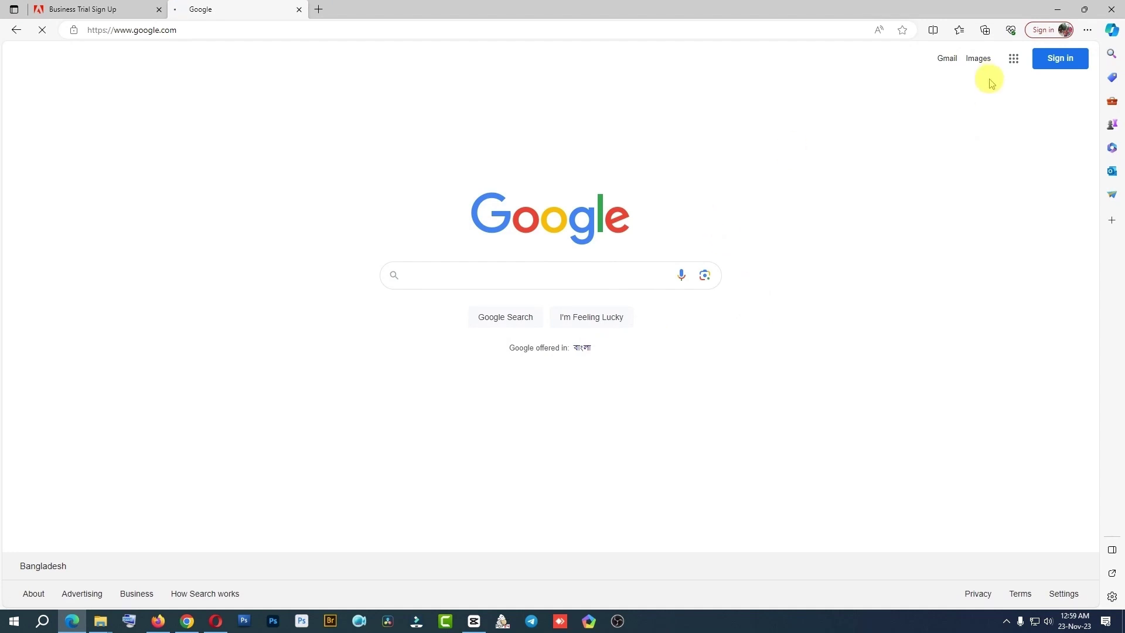
click(947, 59)
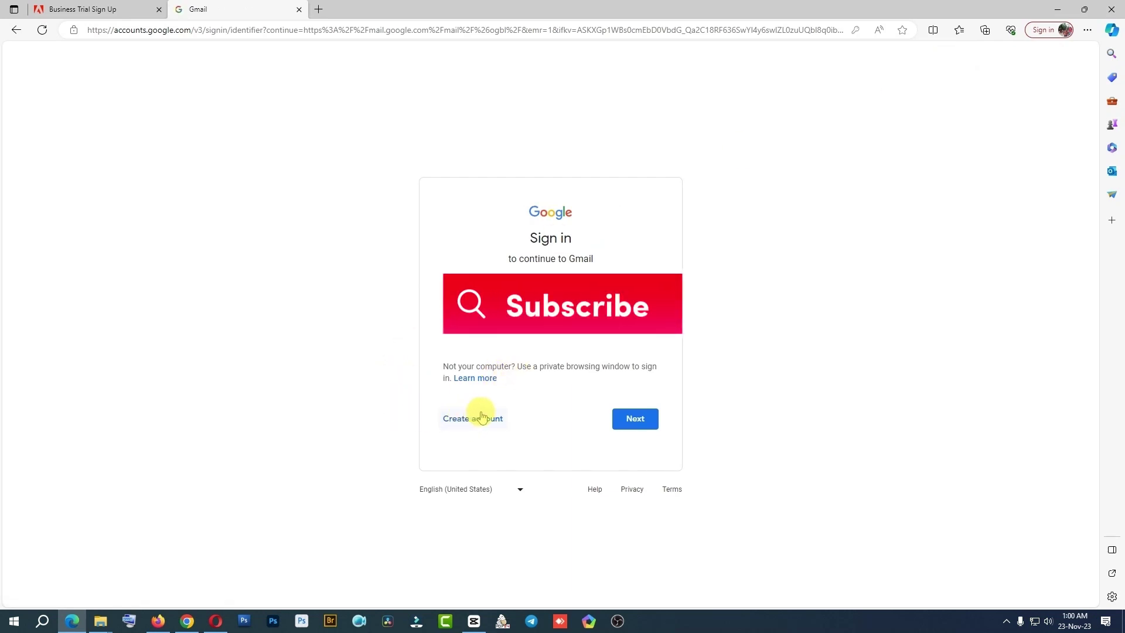
Start a personal Google account and enter the first and last names
click(464, 420)
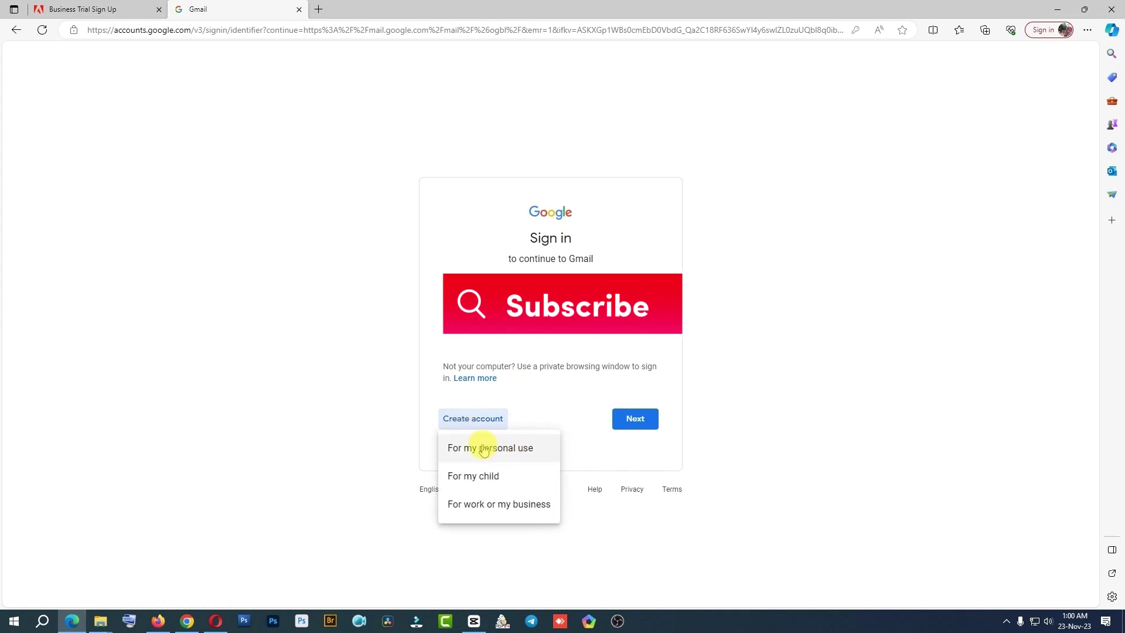
click(519, 449)
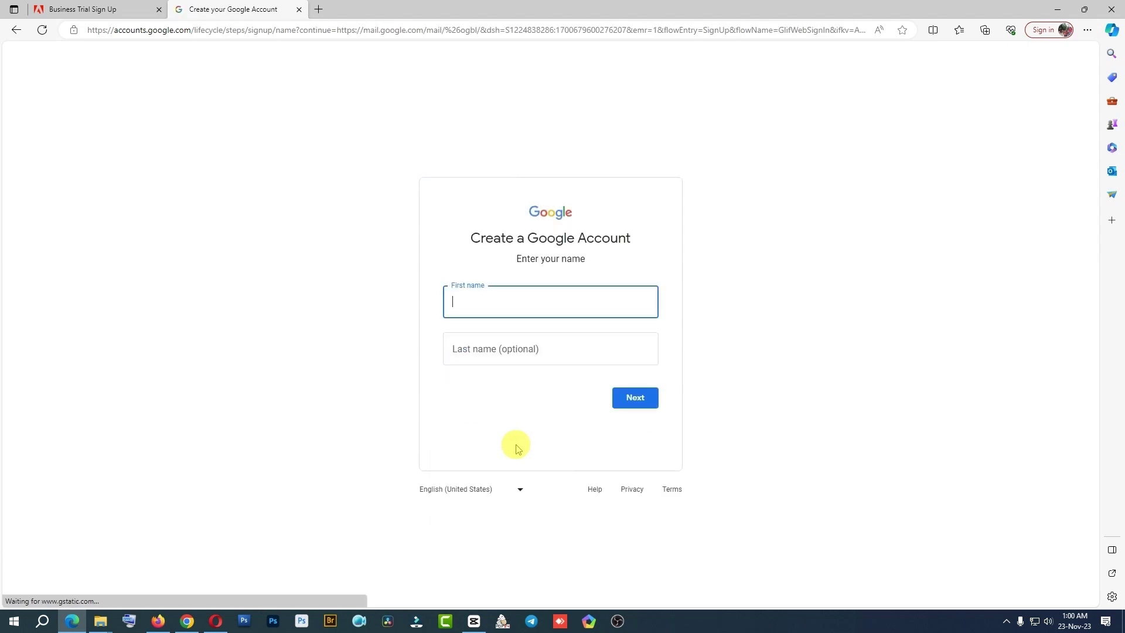
click(463, 302)
text(shm)
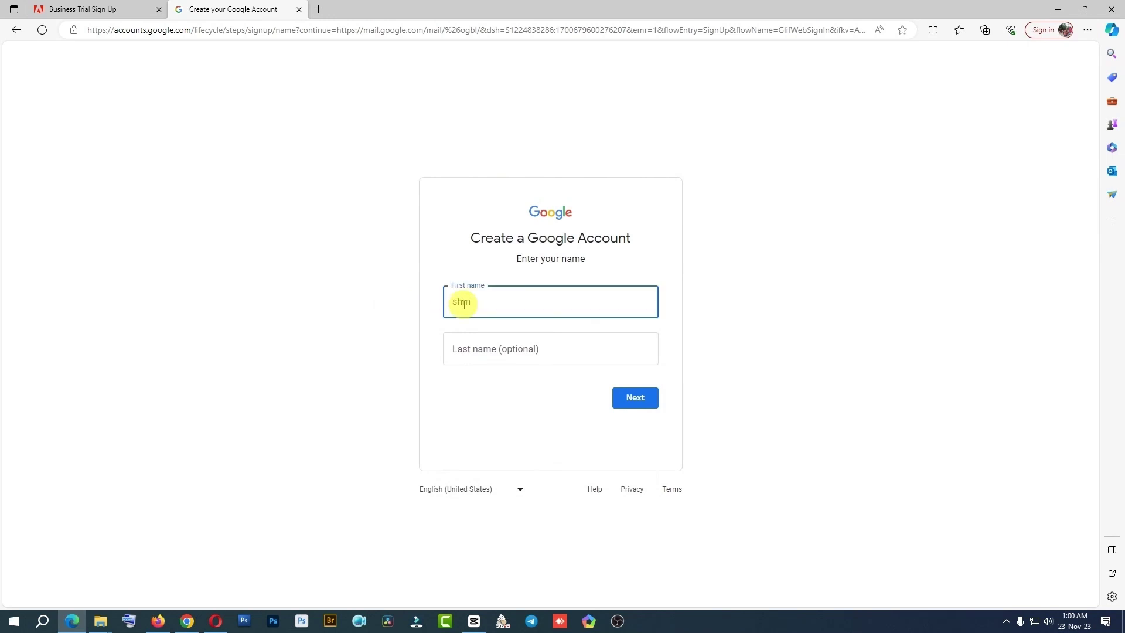
key(Tab)
text(ta)
click(633, 397)
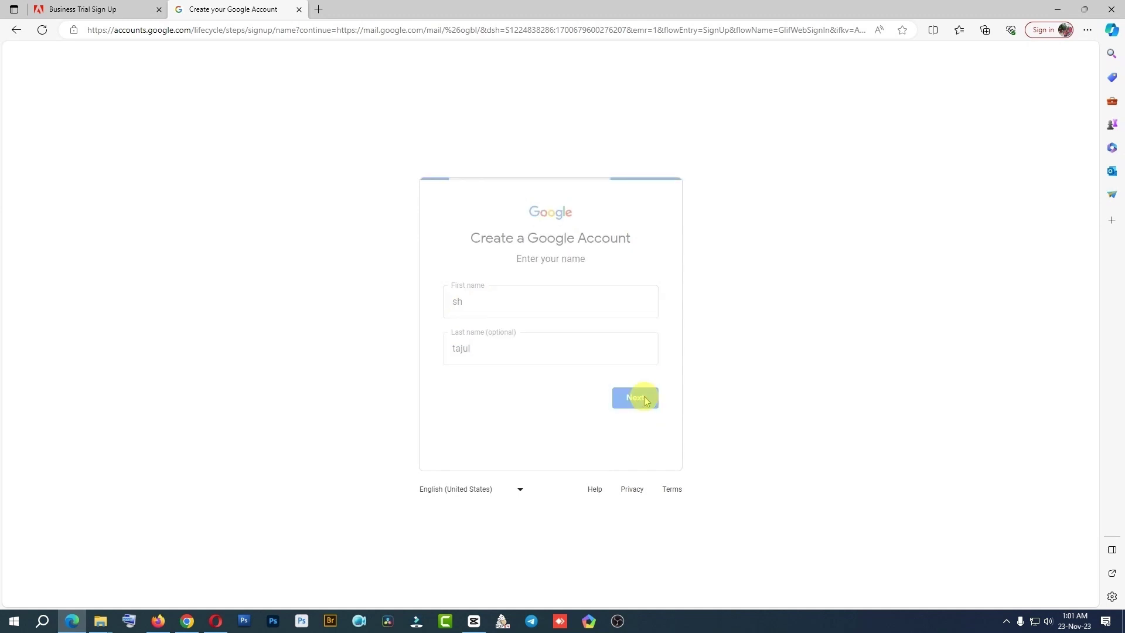
Set the birthday to January 01, 2000 and gender to Male
click(472, 301)
click(472, 331)
click(545, 302)
text(01)
click(625, 304)
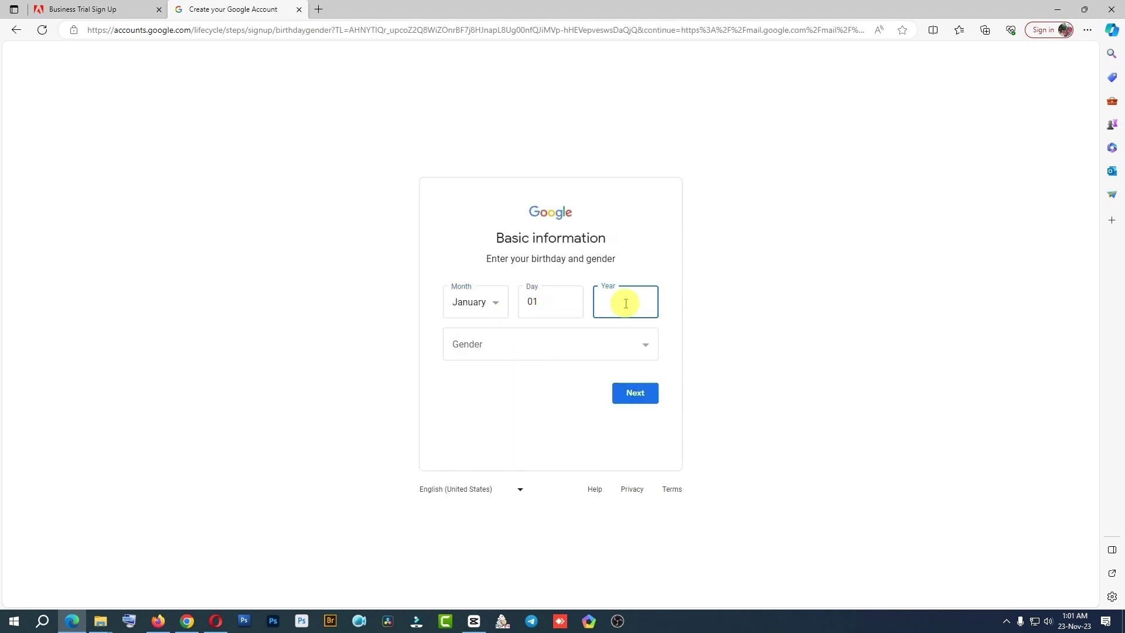
text(2000)
click(527, 344)
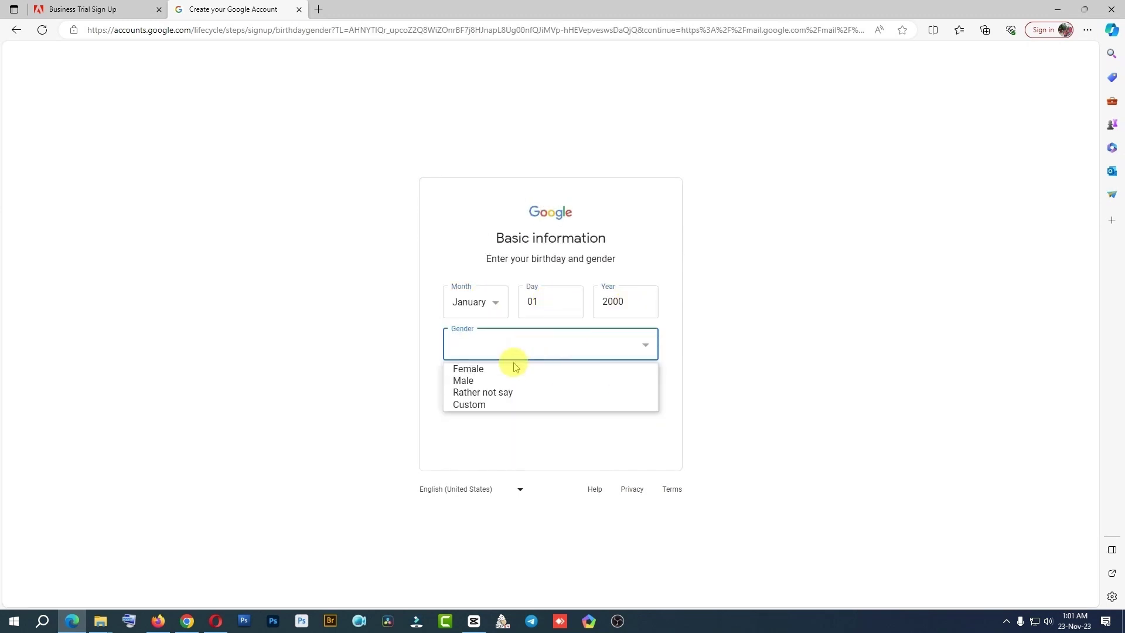
click(498, 380)
click(636, 395)
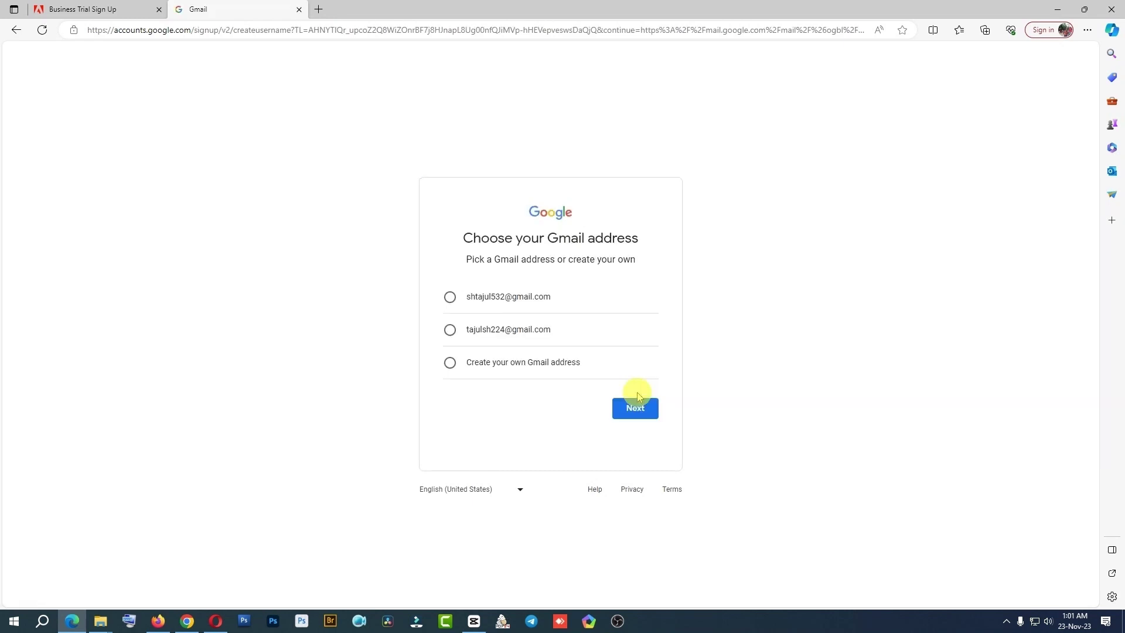
Pick the first suggested Gmail address and set and confirm the account password
click(449, 296)
drag(550, 297, 467, 297)
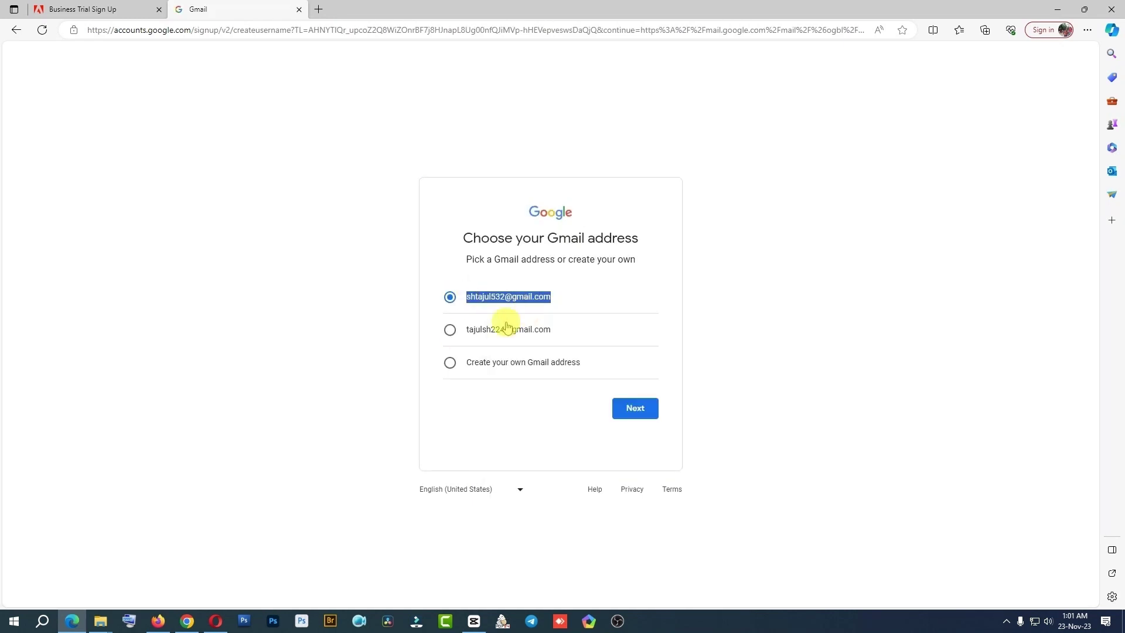
click(634, 408)
text(Ta)
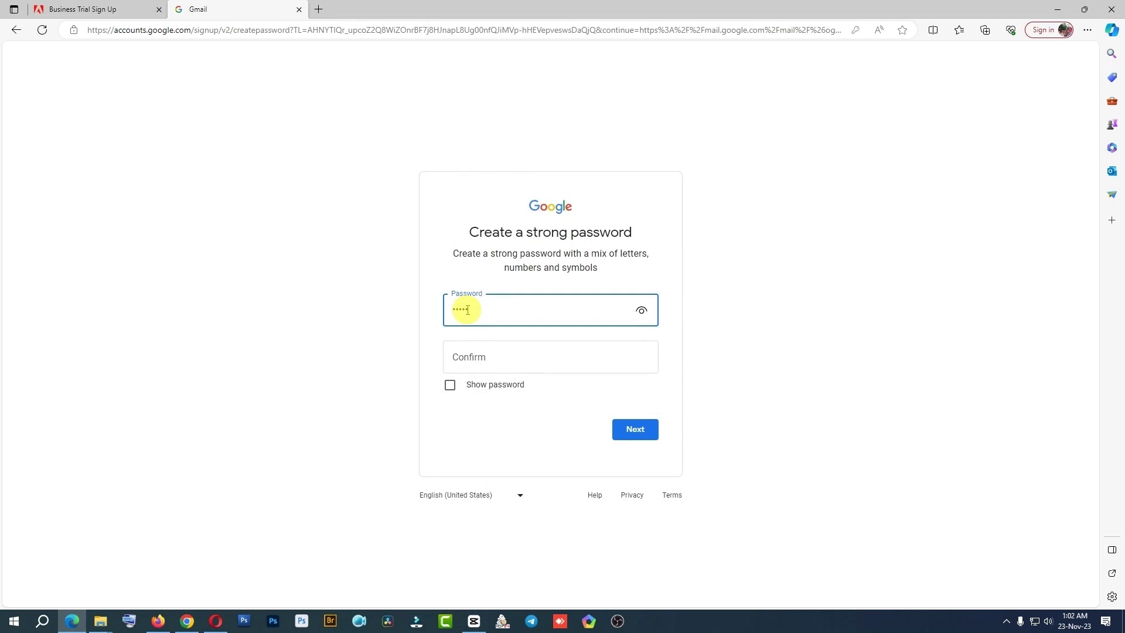
click(486, 354)
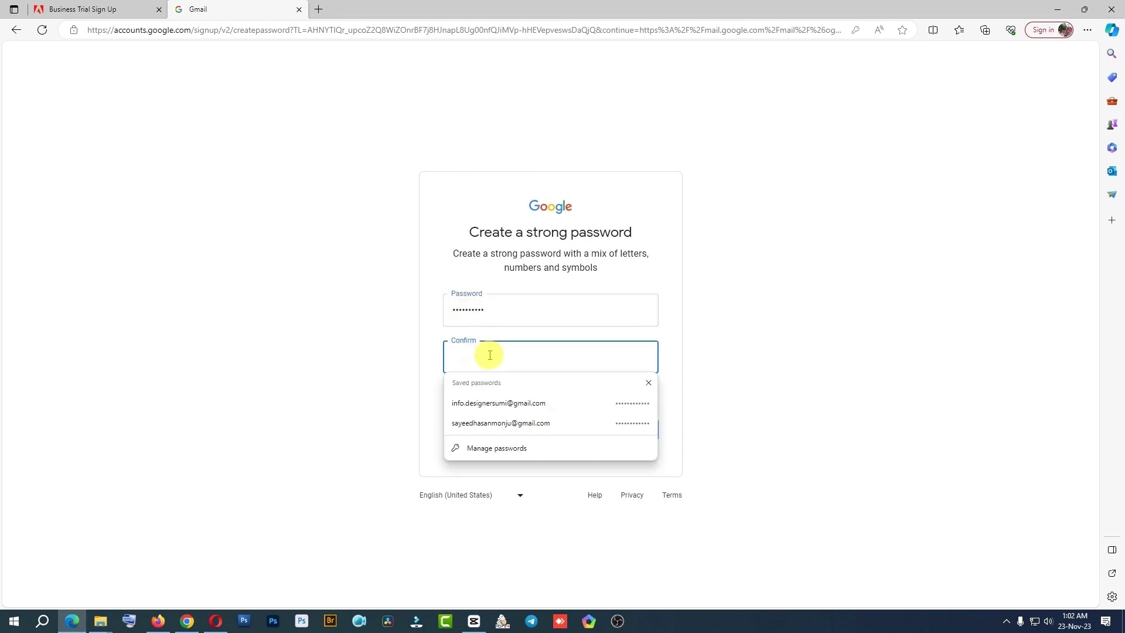
text(Ta)
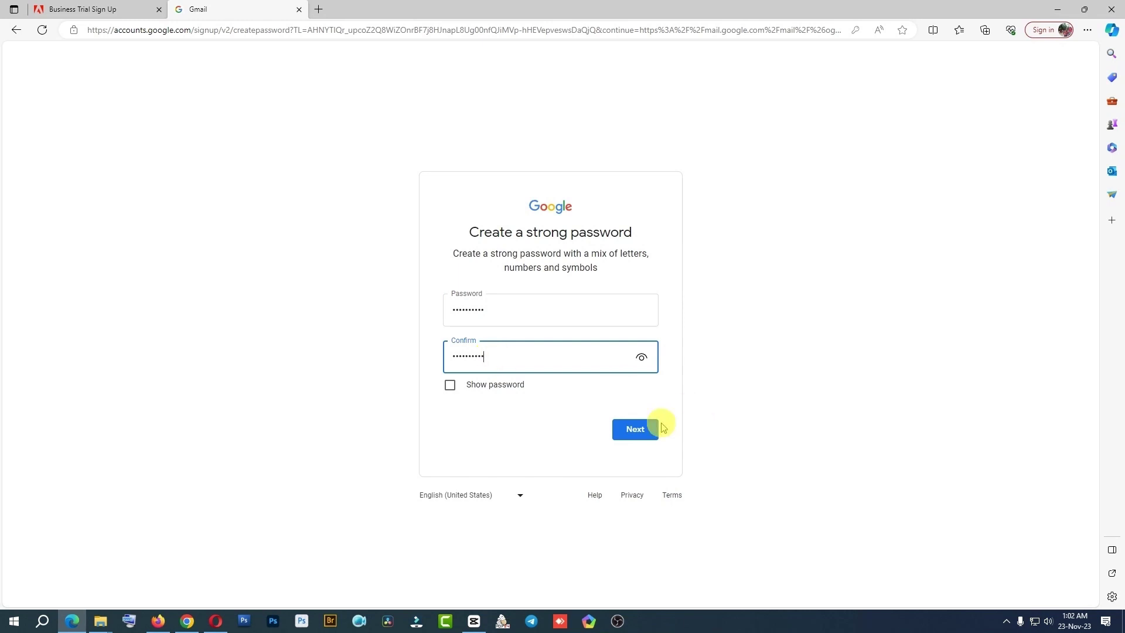
click(635, 428)
Skip the recovery email, agree to the terms, decline switching to Chrome, and return to Adobe
click(627, 378)
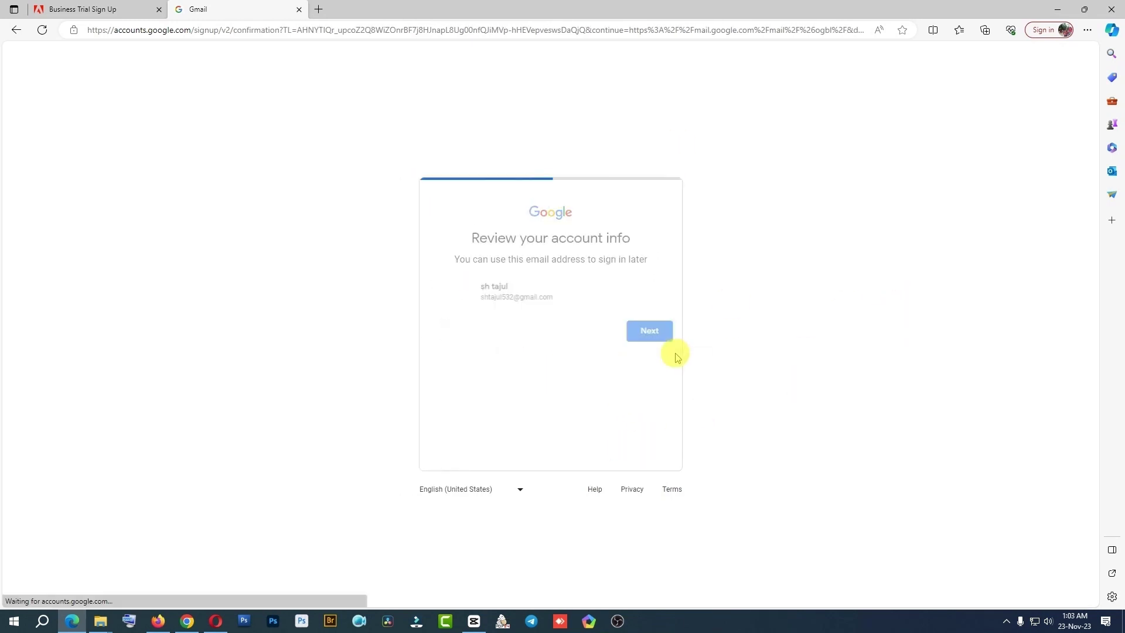
click(638, 331)
scroll(650, 514, down, 5)
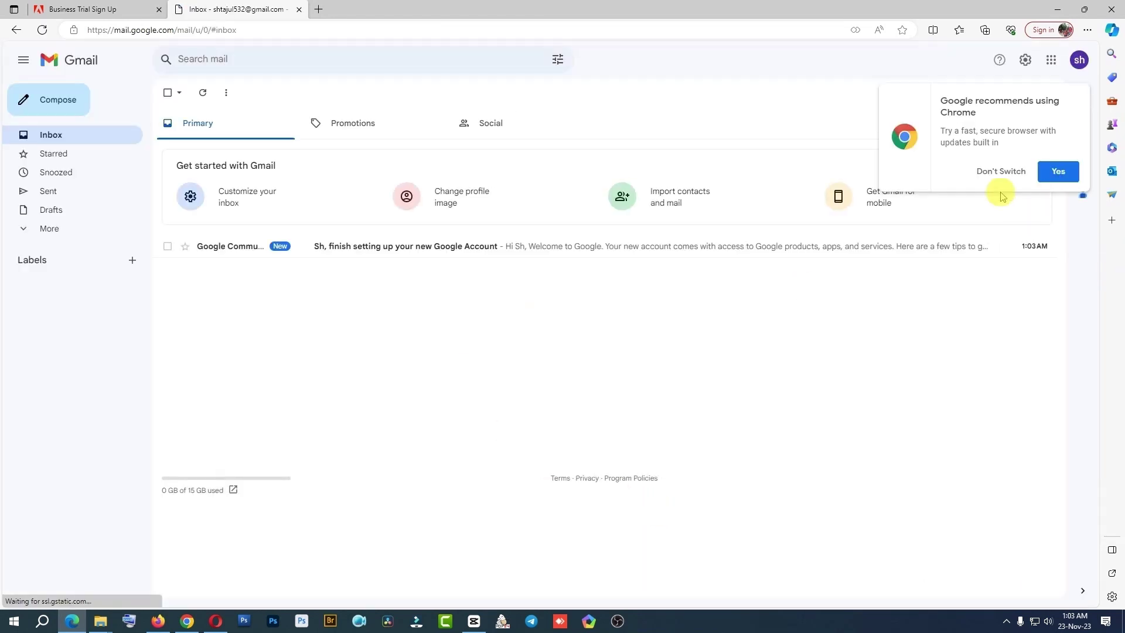
click(997, 171)
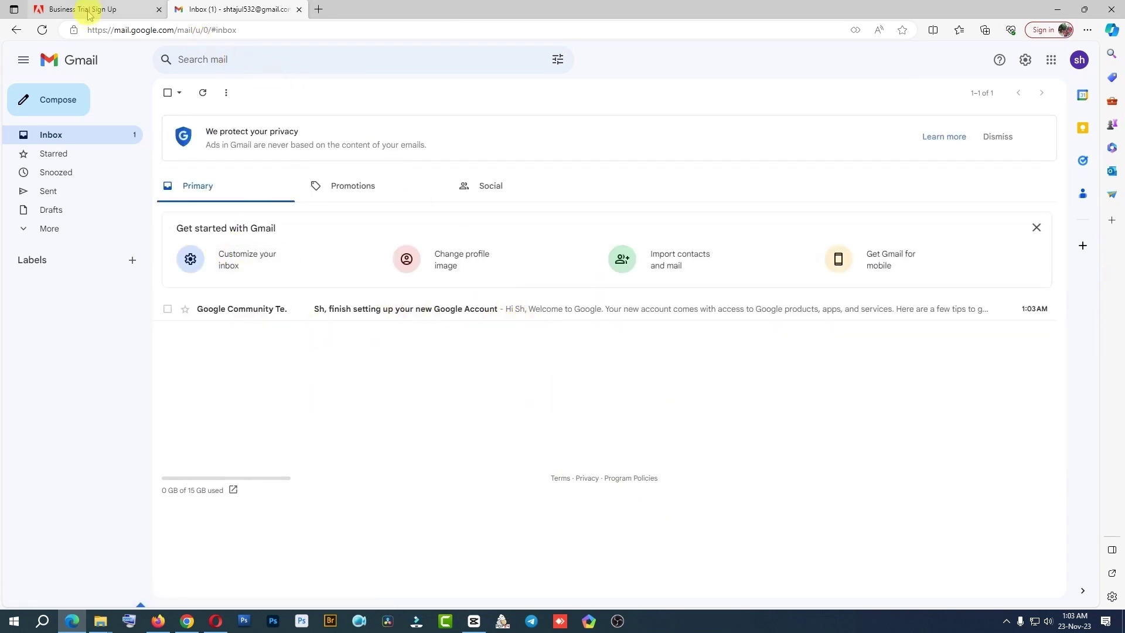
click(1079, 59)
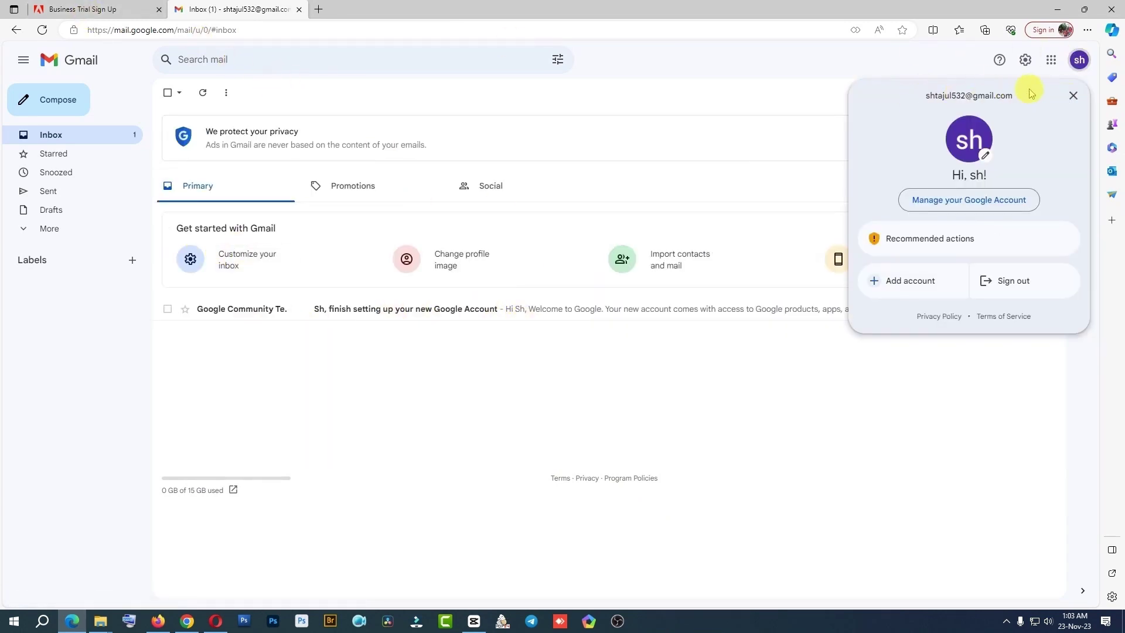
click(1079, 59)
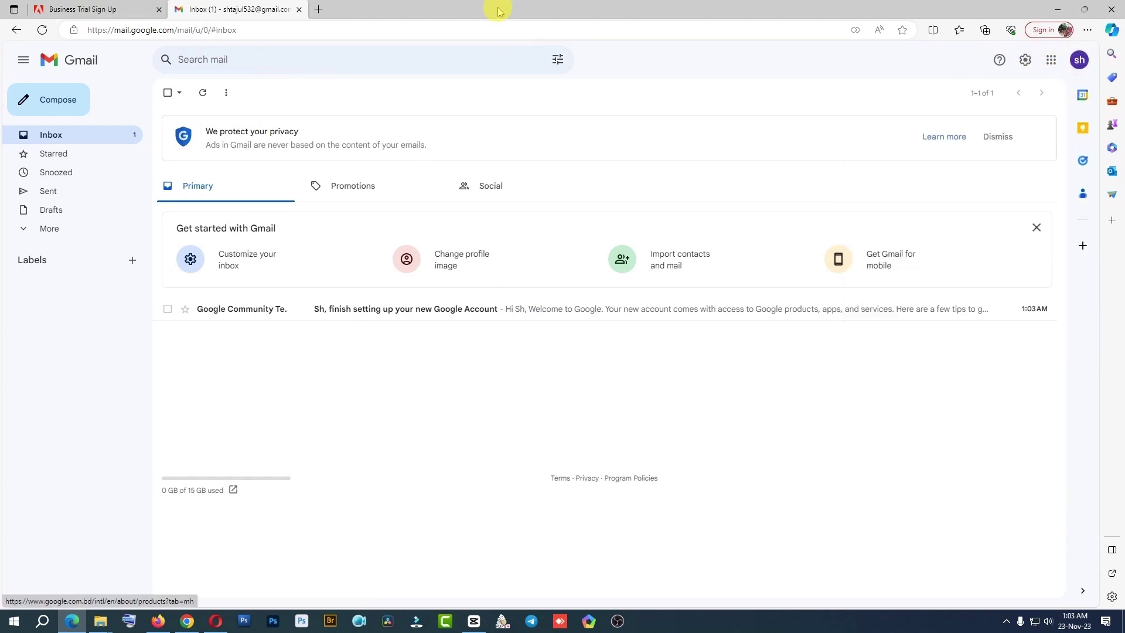
click(113, 13)
Fill the business email with the new Gmail address and enter the names and company name
click(364, 180)
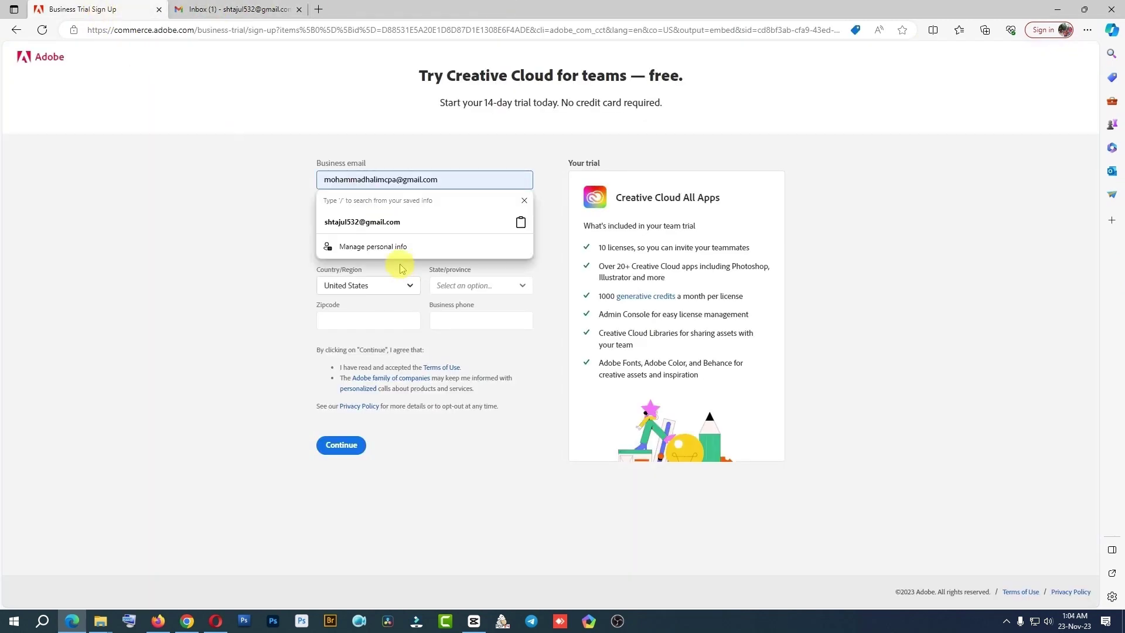
click(290, 193)
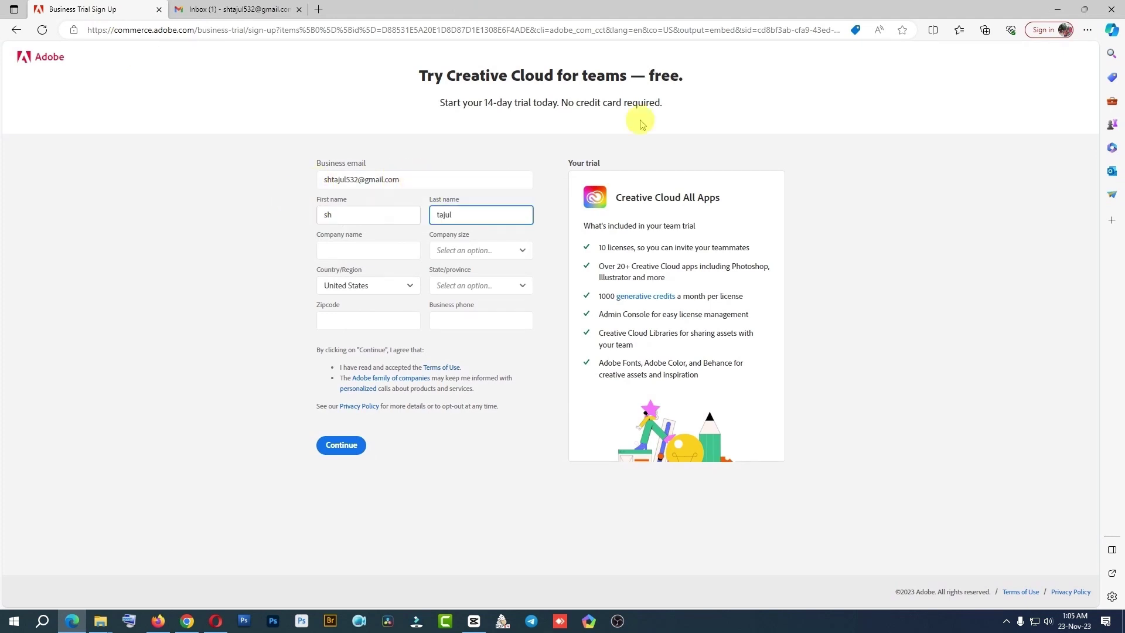
click(371, 247)
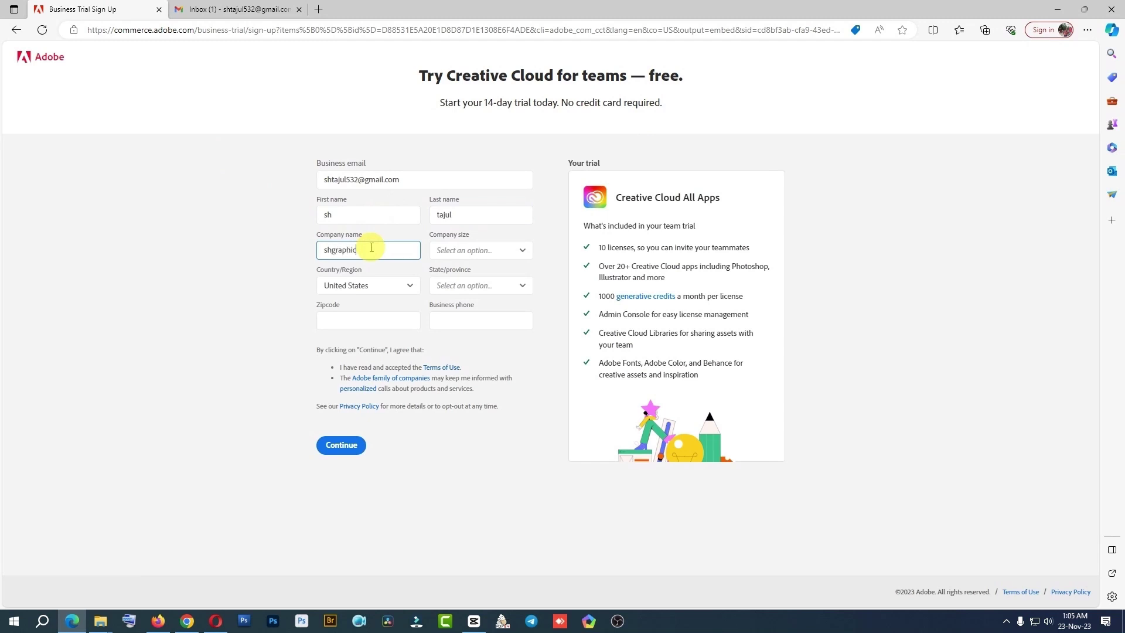
key(Tab)
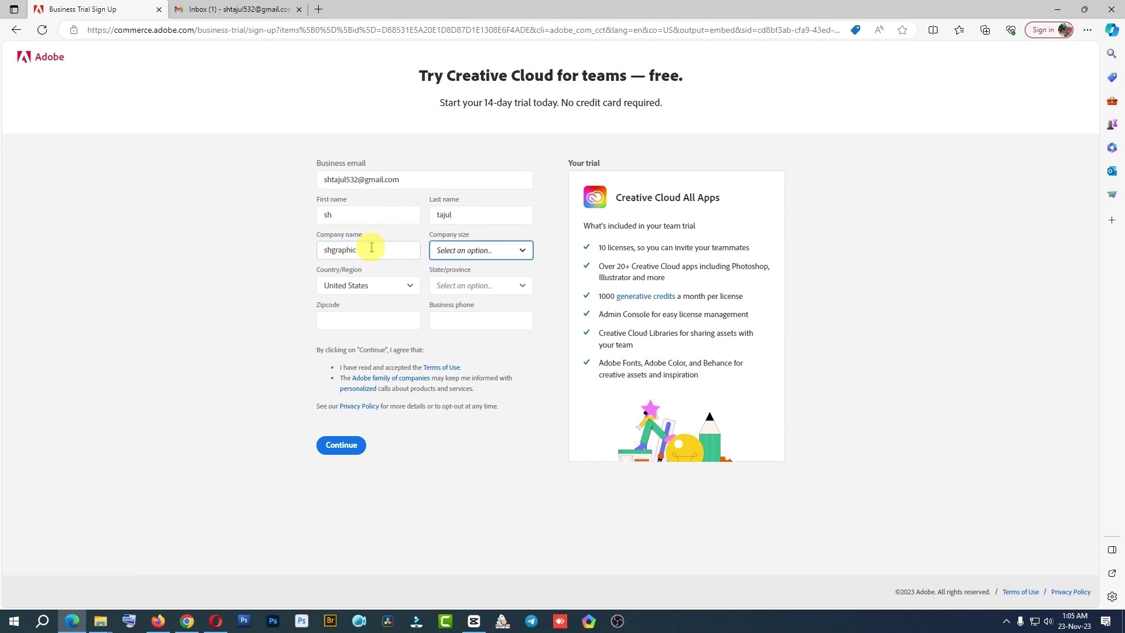
click(381, 250)
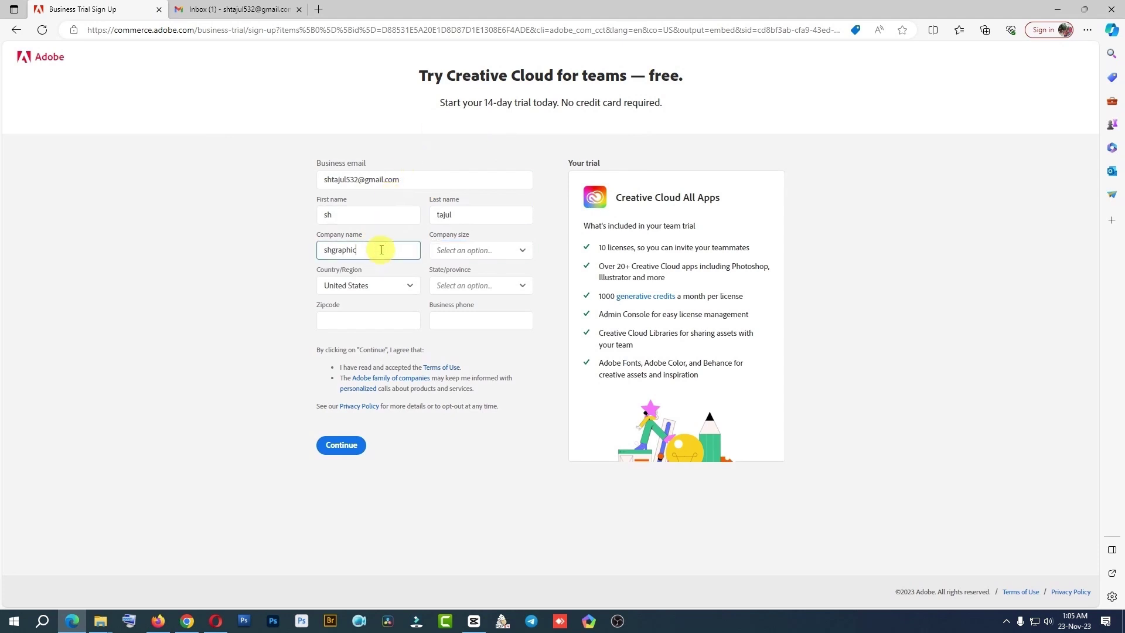
Set company size to 1-9 and state/province to Alaska
click(484, 250)
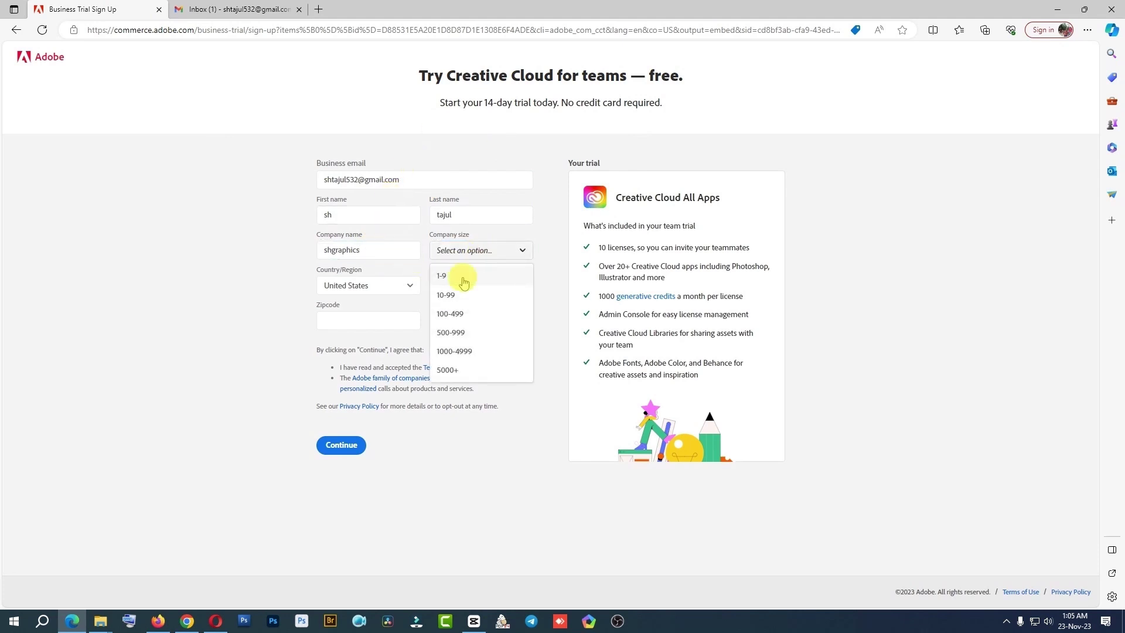
click(447, 276)
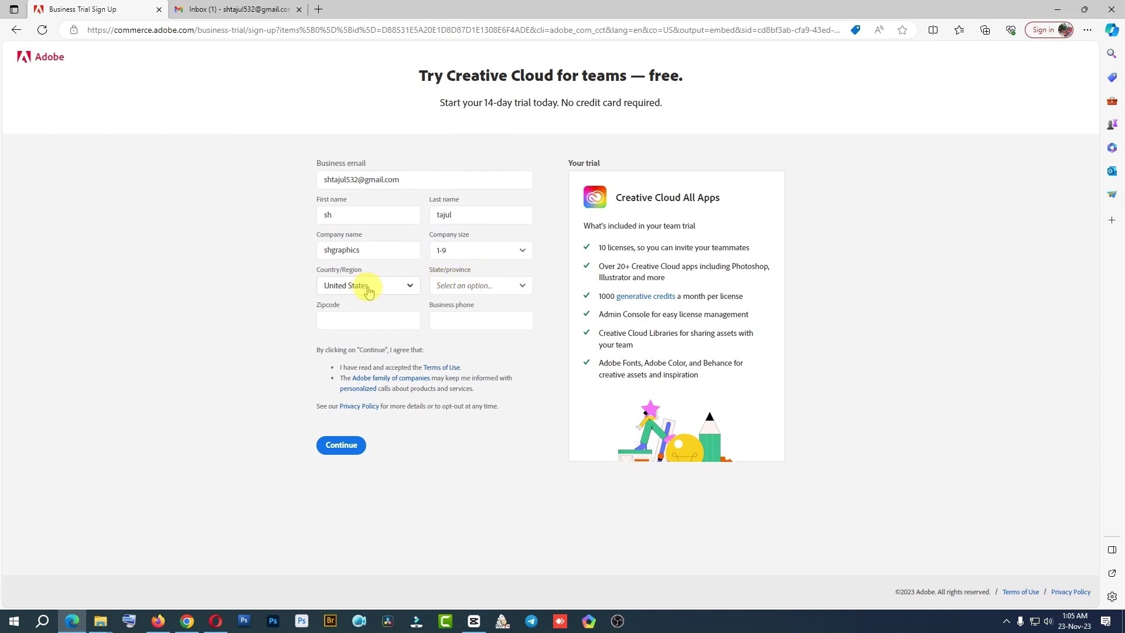
click(479, 287)
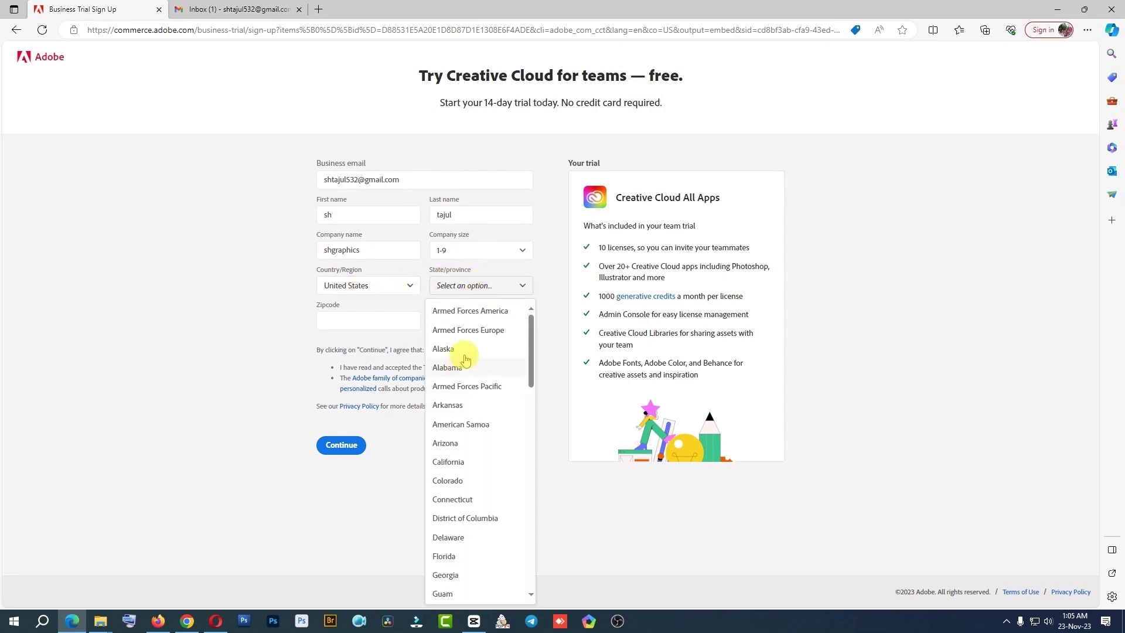
click(445, 349)
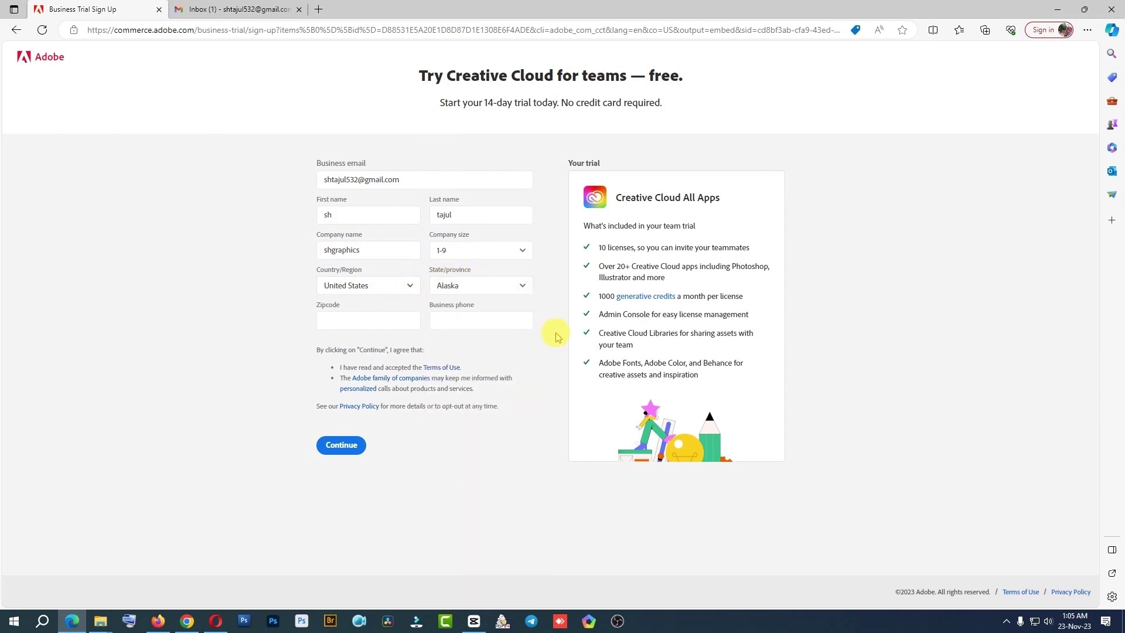
click(338, 309)
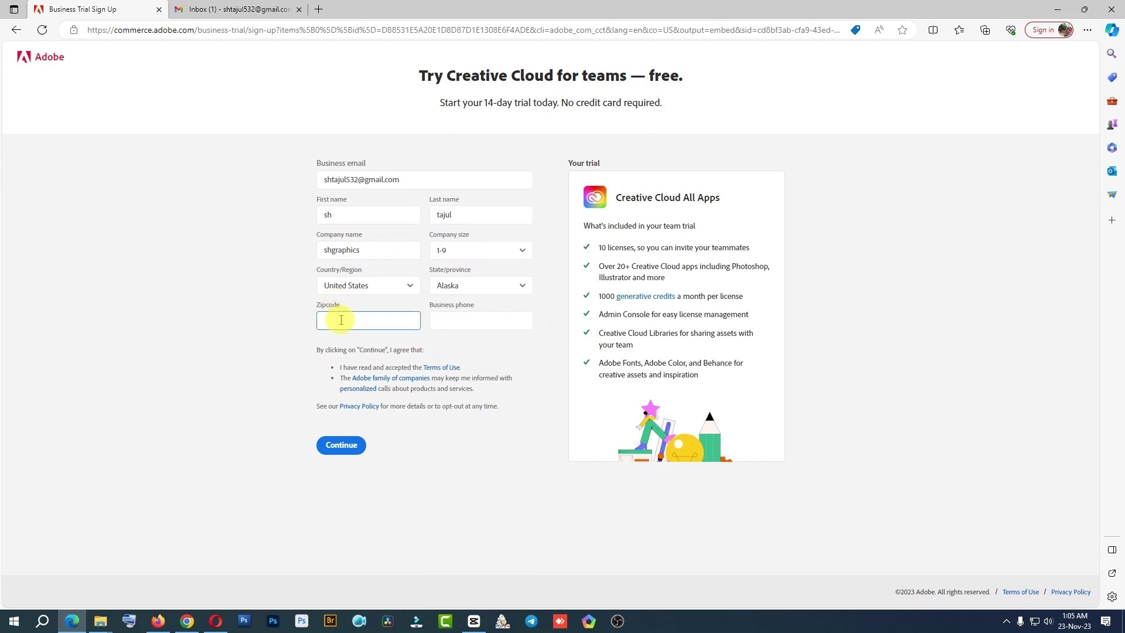
Search Bing for the Alaska zip code and copy 99950
click(318, 8)
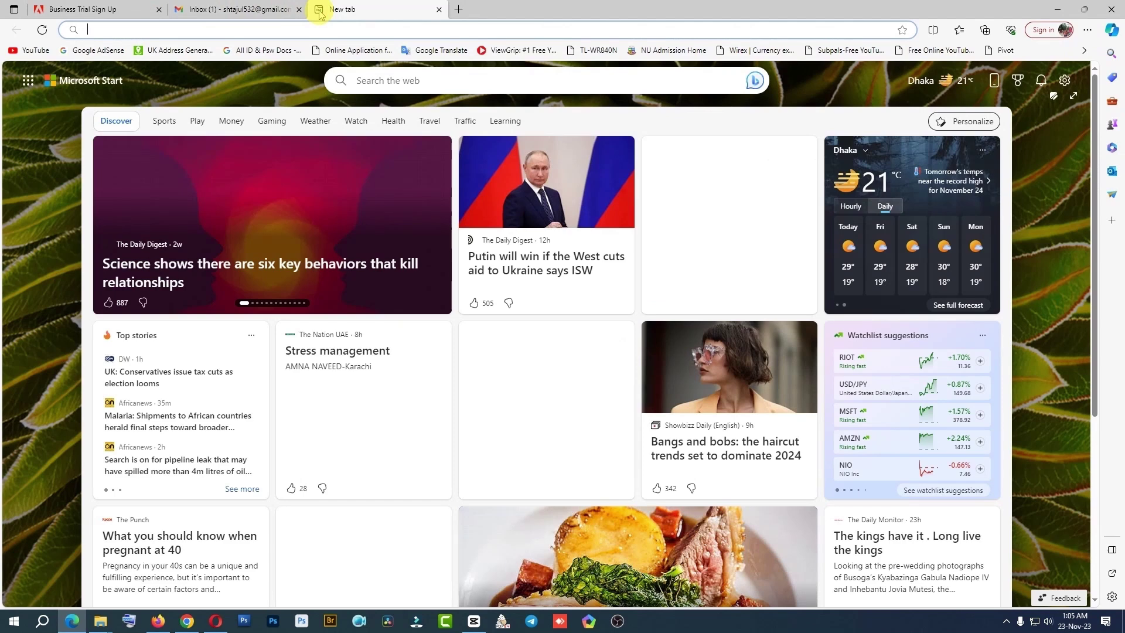
text(alas)
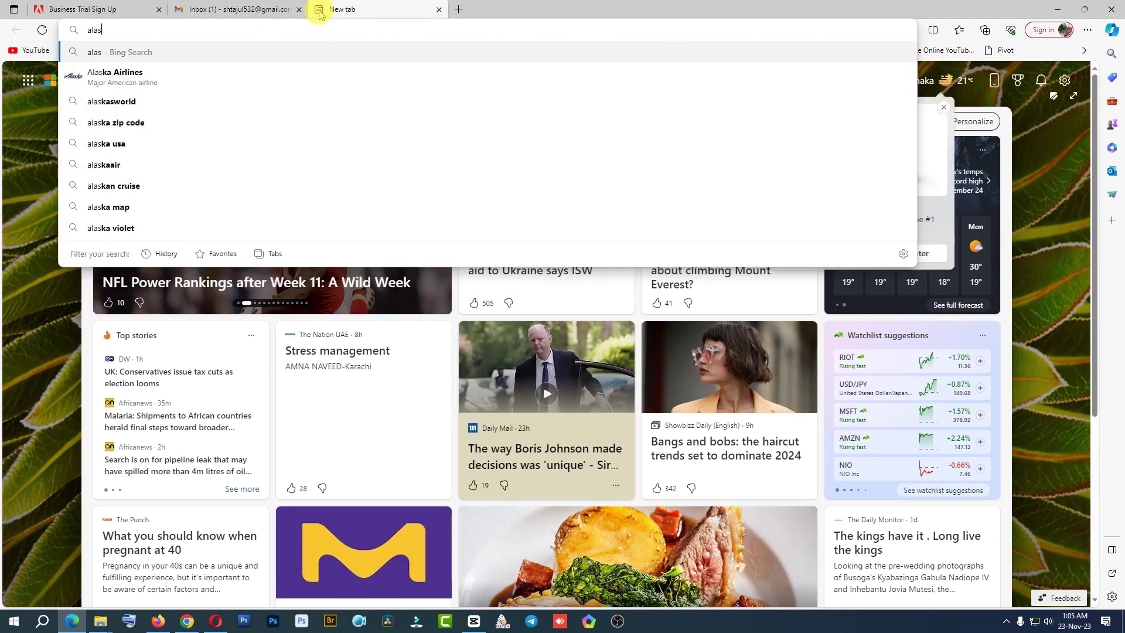
click(97, 121)
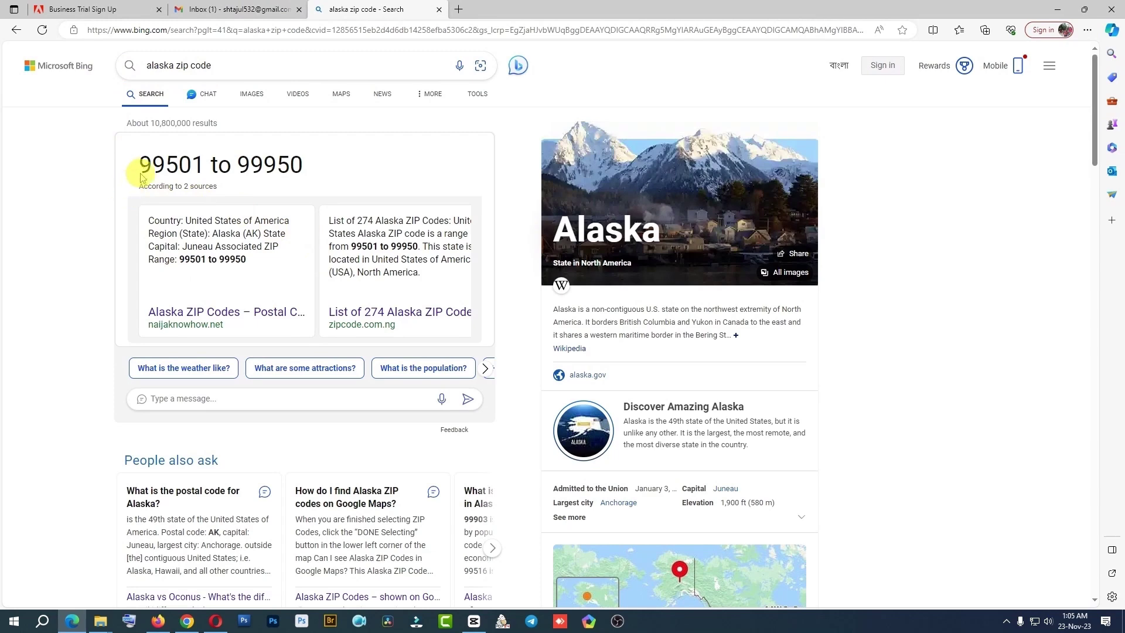
drag(316, 164, 242, 165)
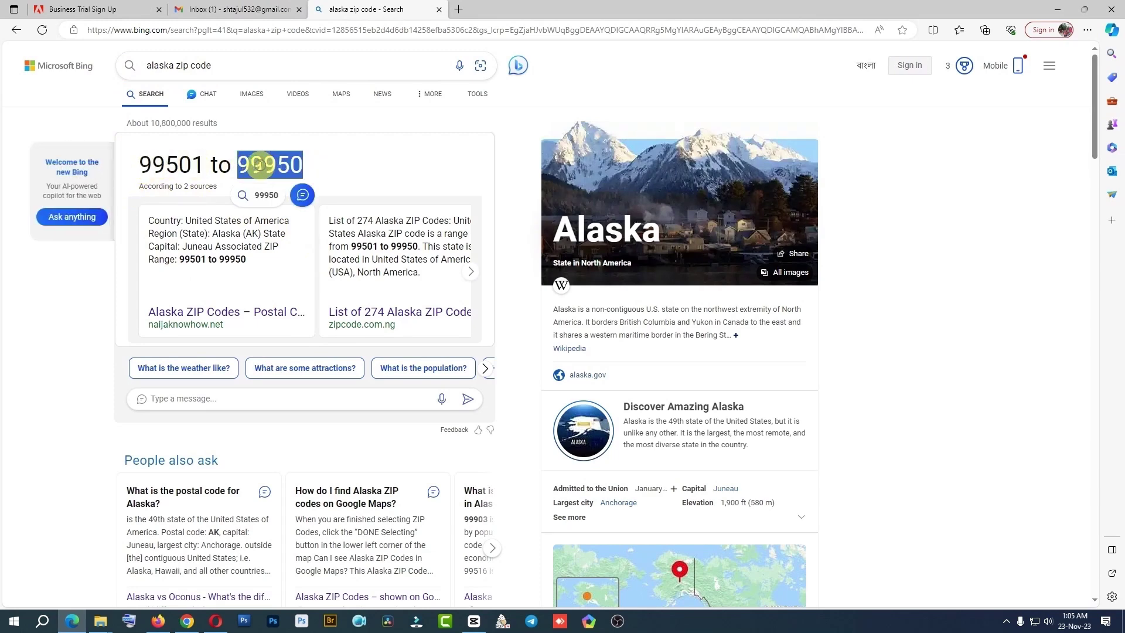
right_click(262, 168)
click(293, 178)
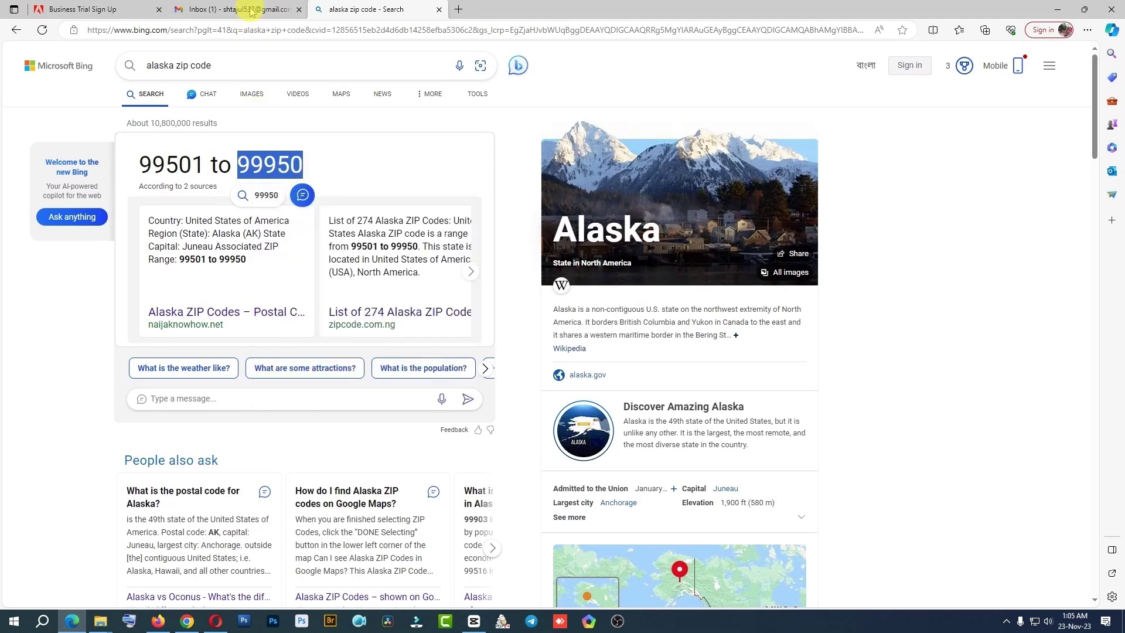
Paste 99950 into the Adobe form's Zipcode field
click(89, 7)
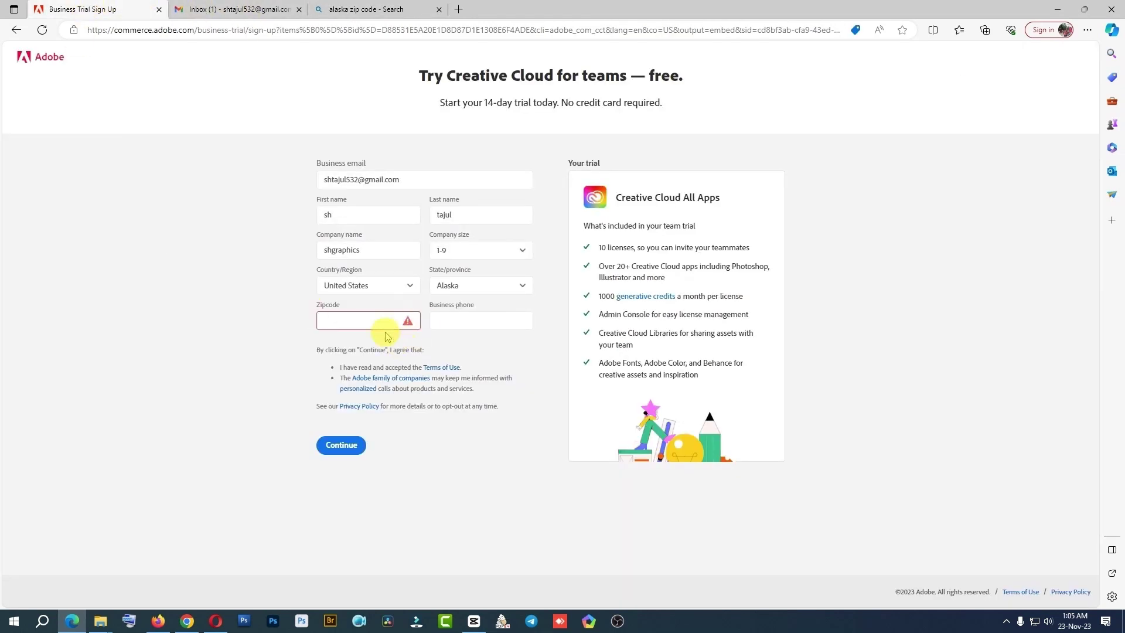
right_click(355, 323)
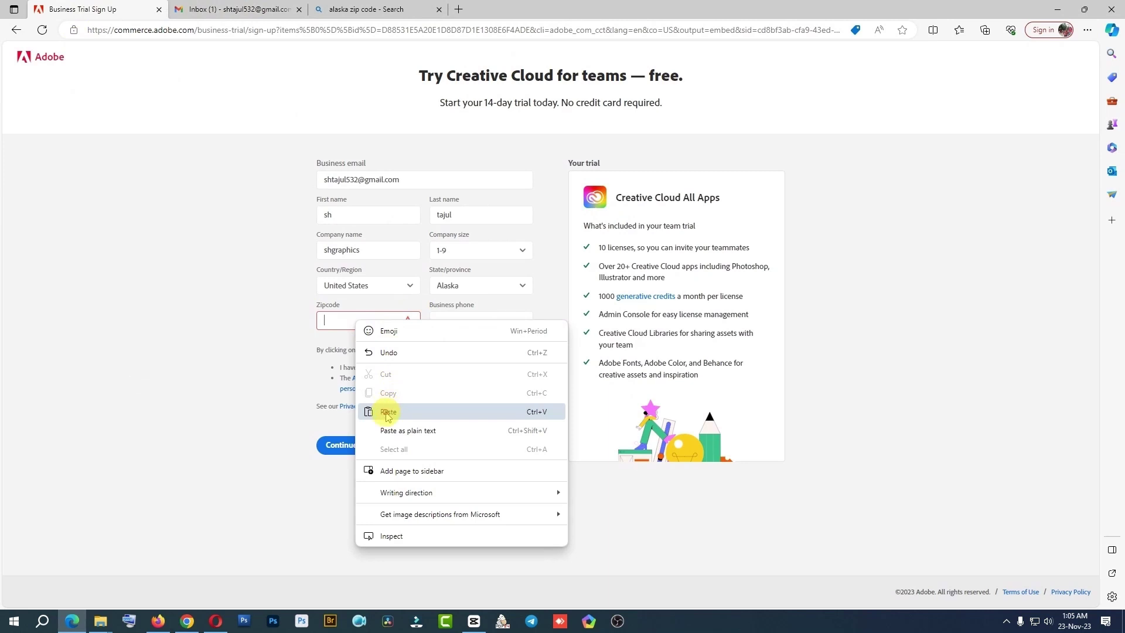
click(386, 411)
click(460, 325)
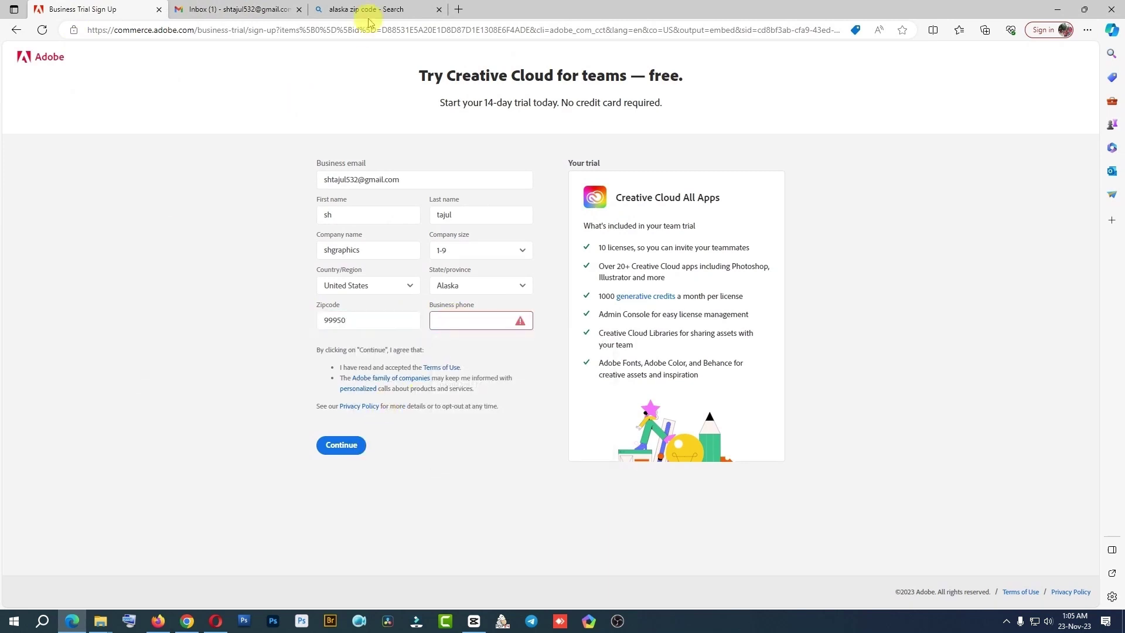
Search Bing for 'usa alaska team phone number' and open the KrispCall result in a new tab
click(457, 9)
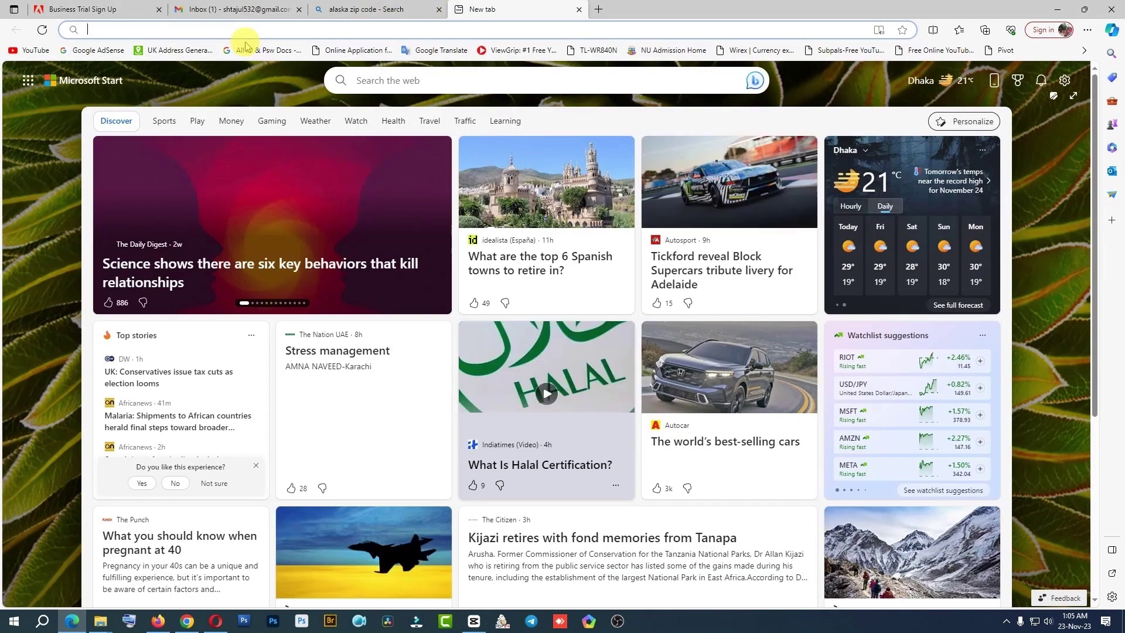
text(usa)
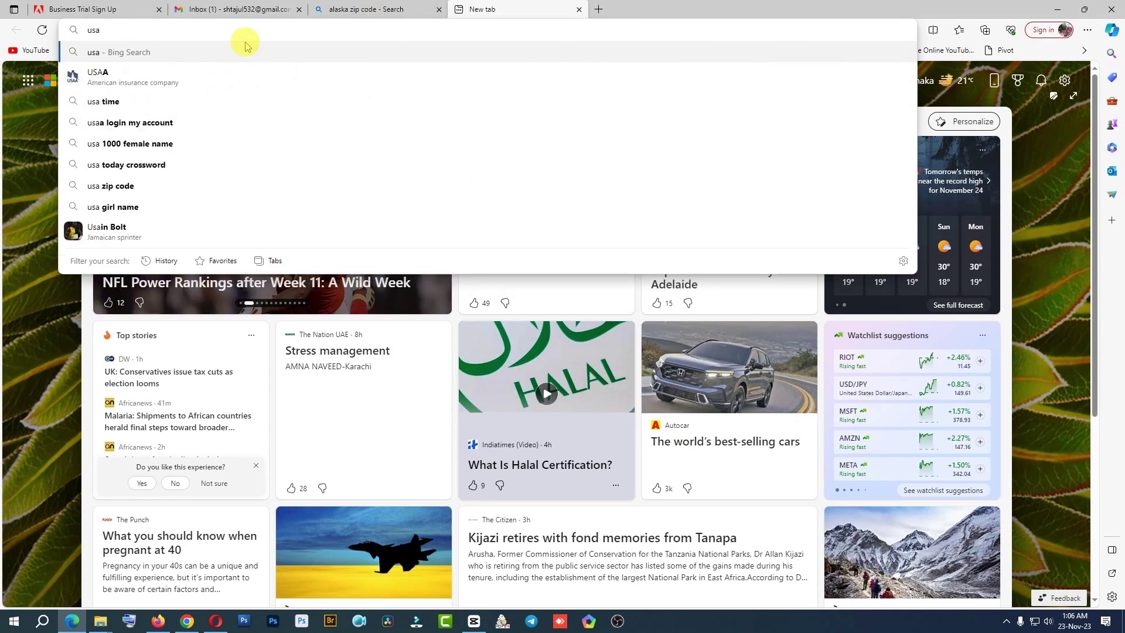
text( al)
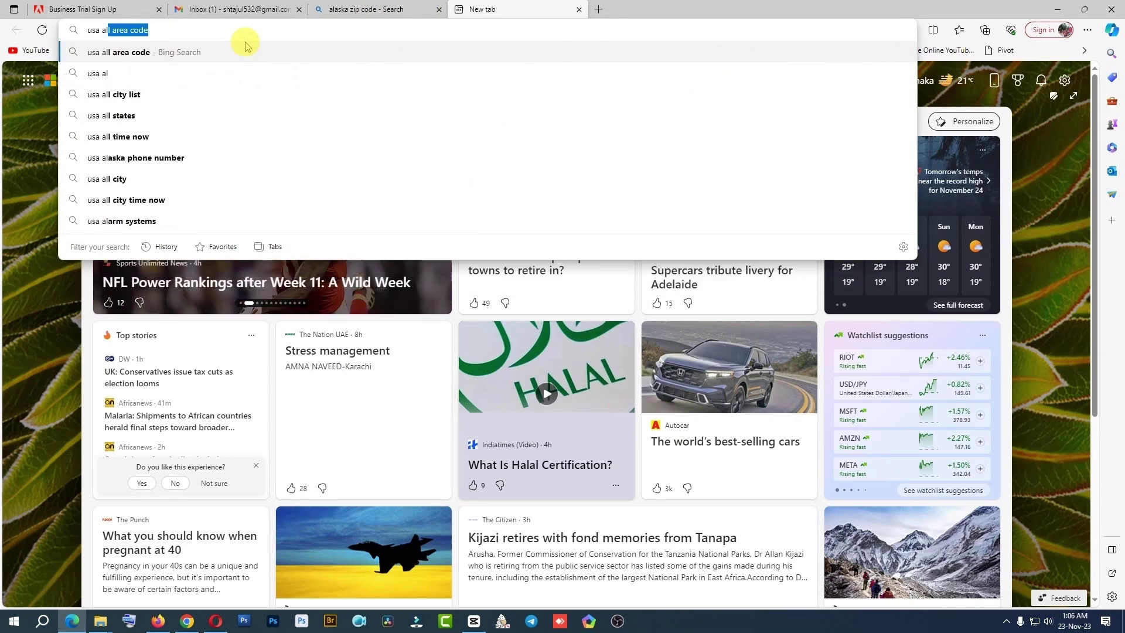
text(aska team phone number)
key(Return)
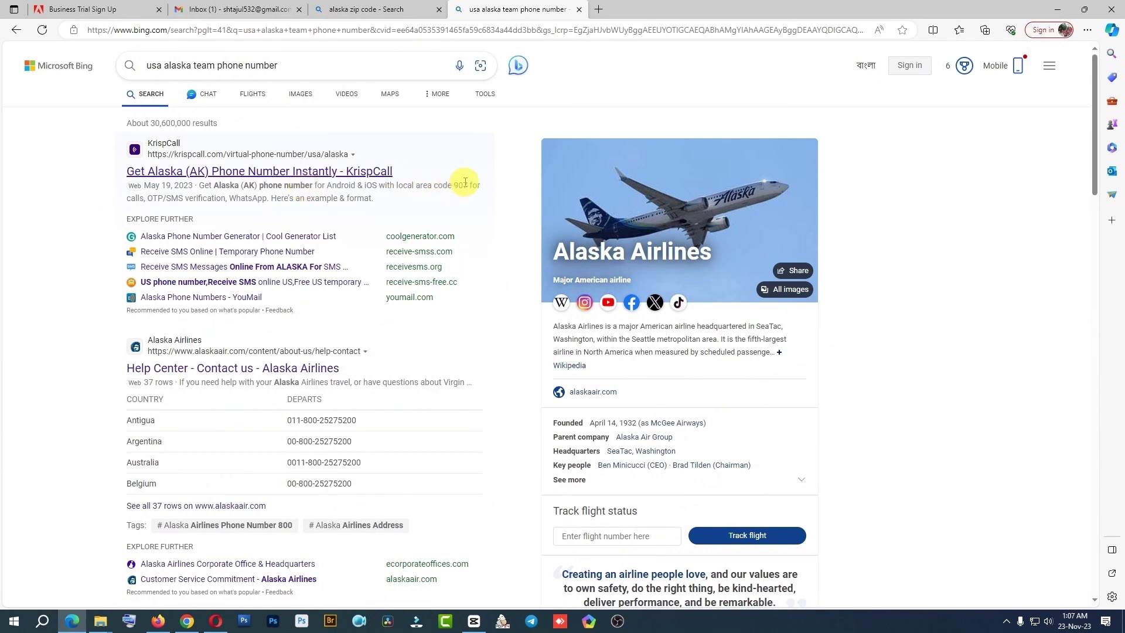
right_click(299, 172)
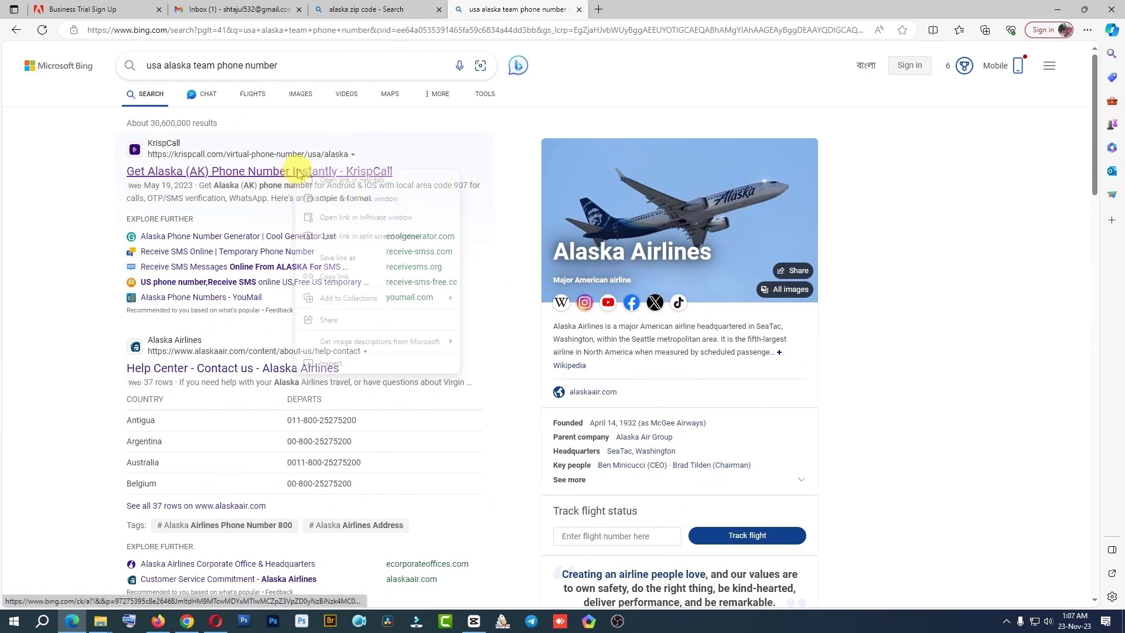
click(328, 180)
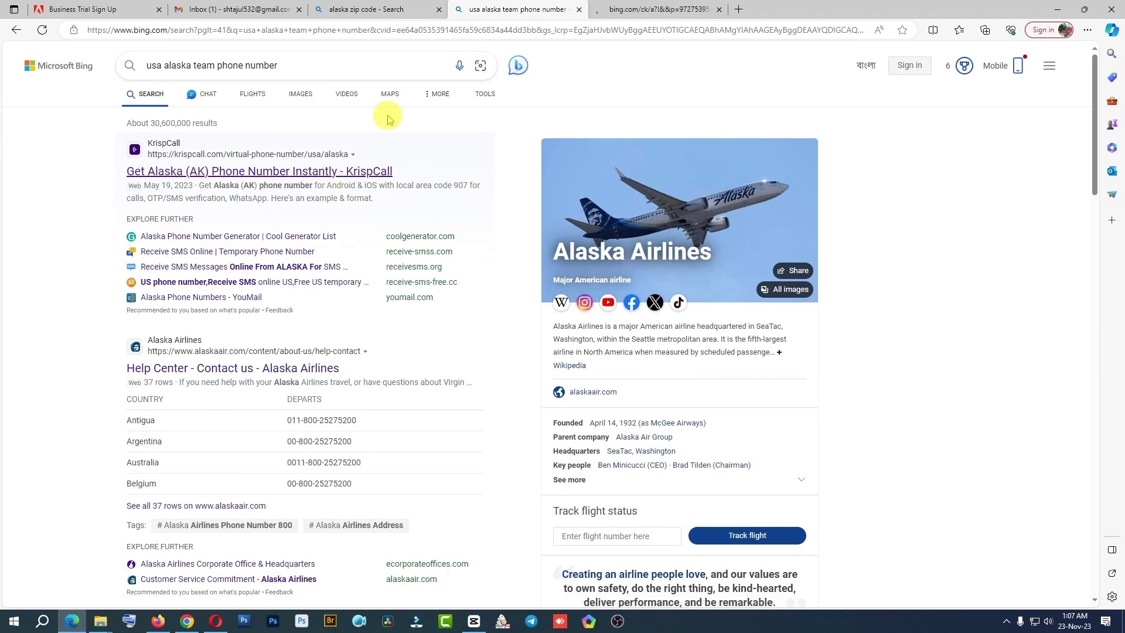
List KrispCall's available Alaska numbers for the Alamosa locality
click(651, 8)
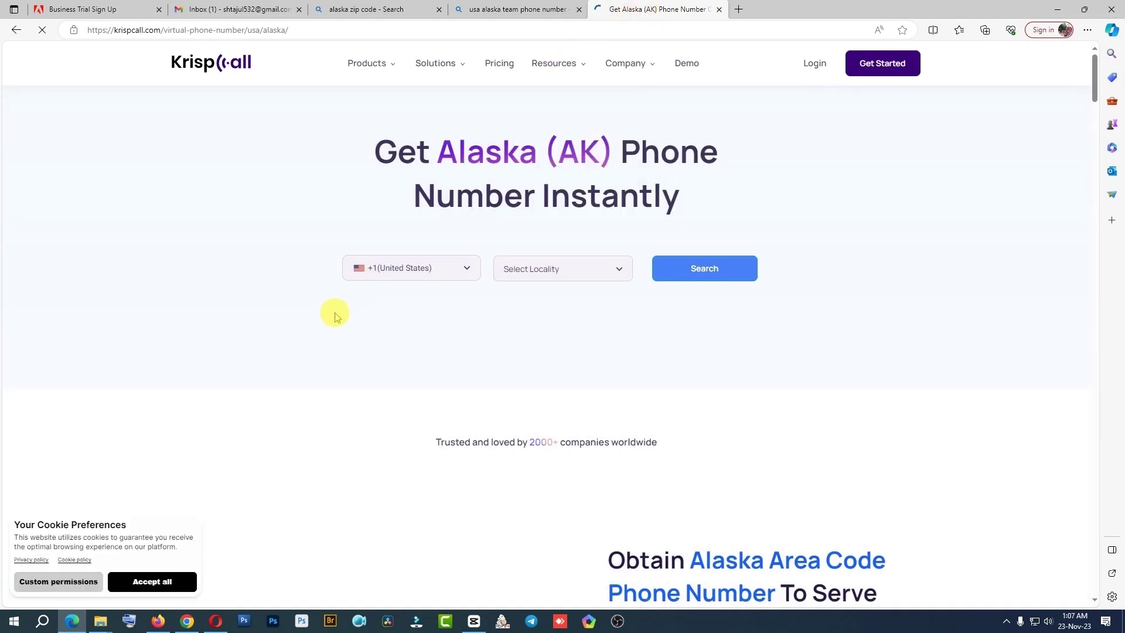
click(557, 268)
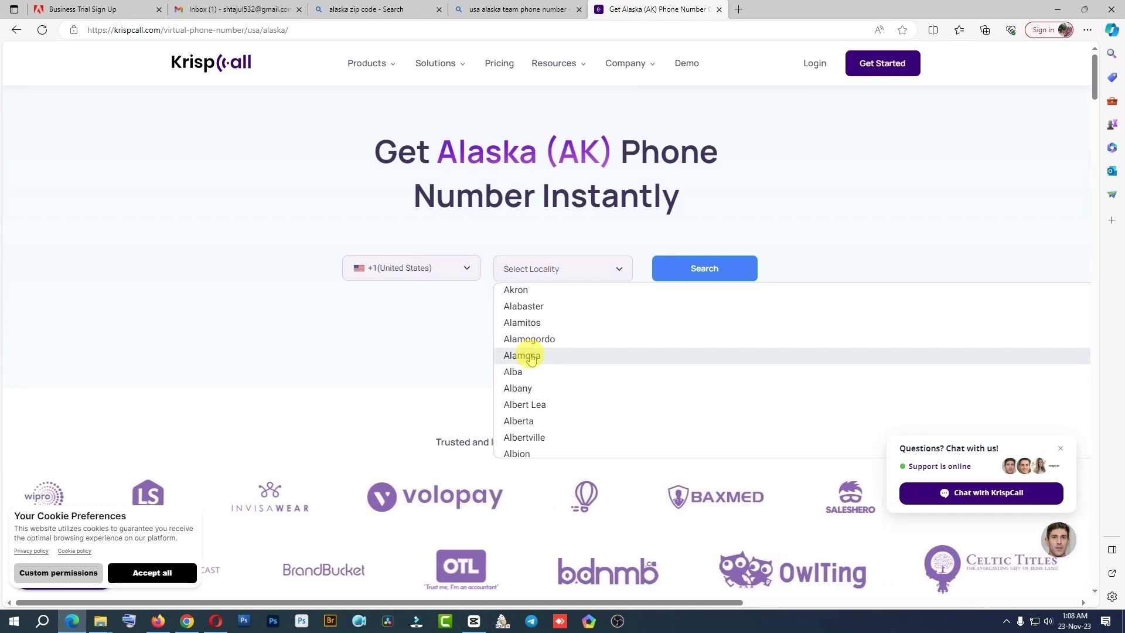
click(530, 356)
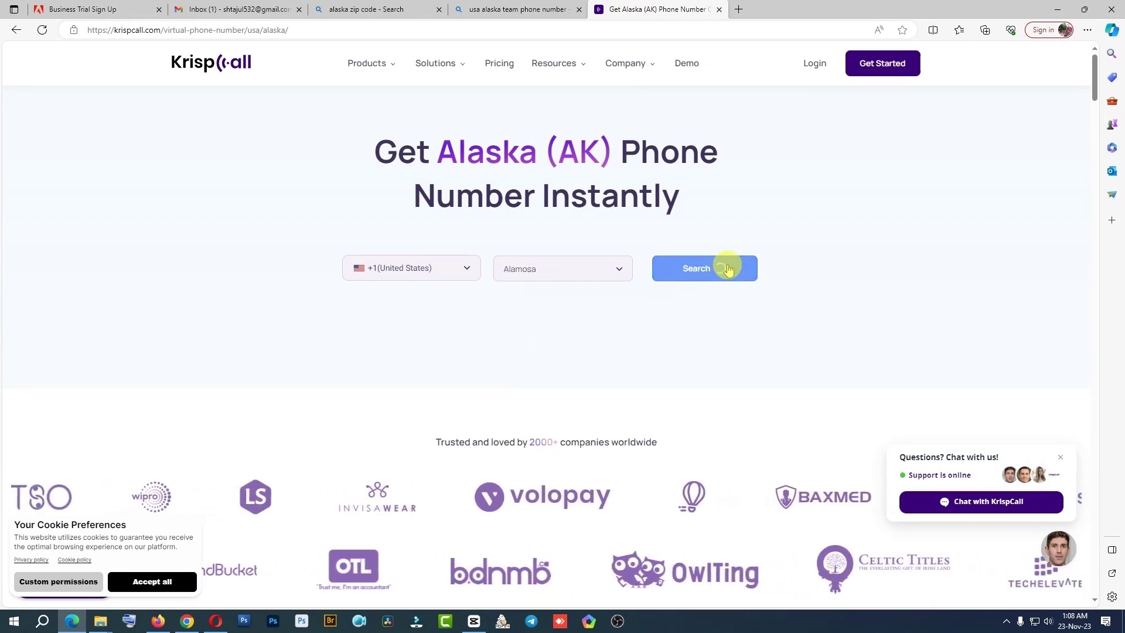
click(707, 277)
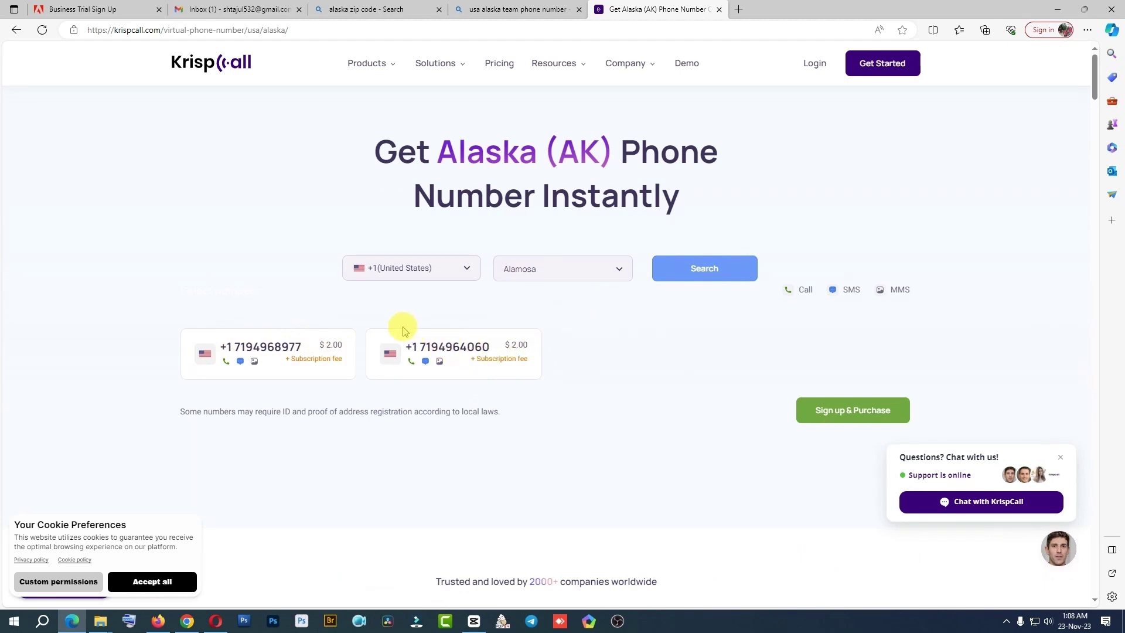
Copy the second listed phone number and return to the Adobe form
drag(402, 333, 491, 339)
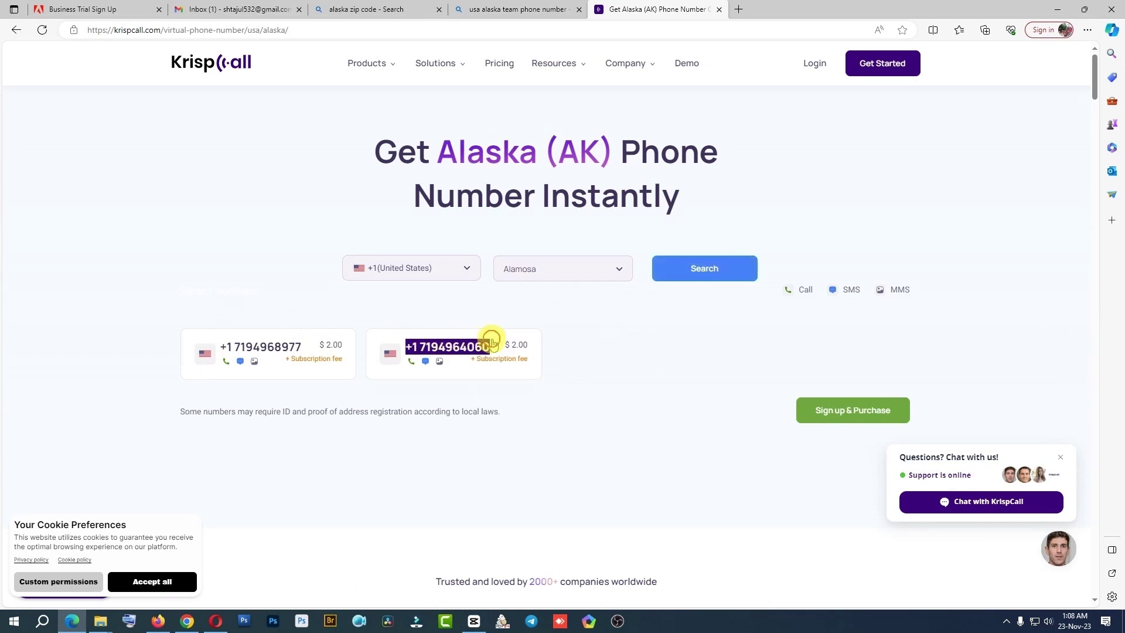
right_click(446, 348)
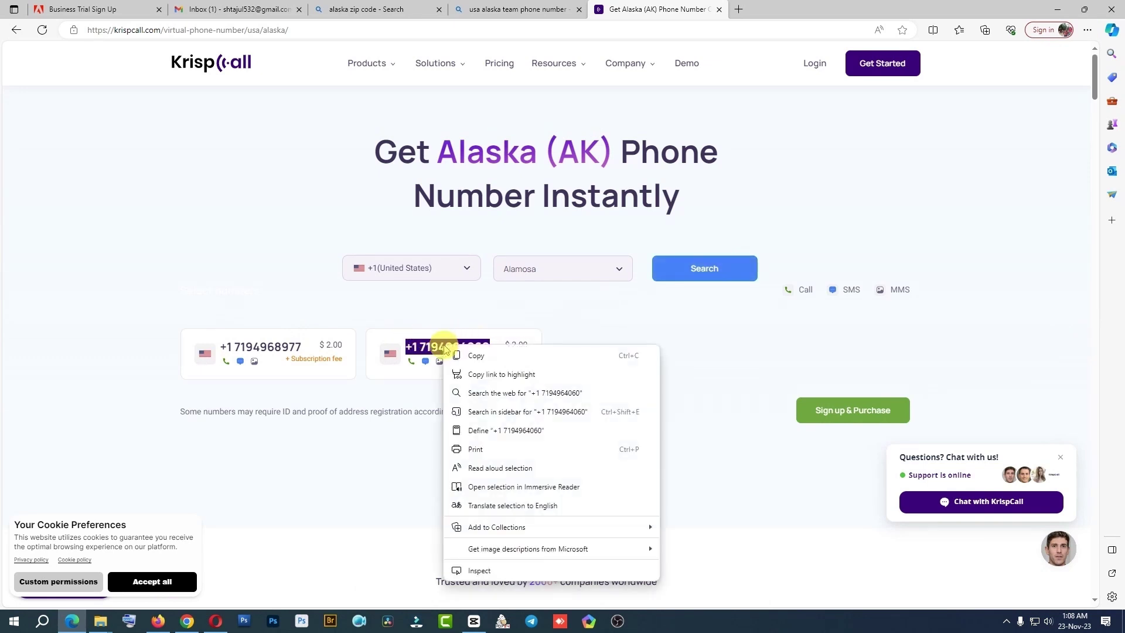
click(476, 355)
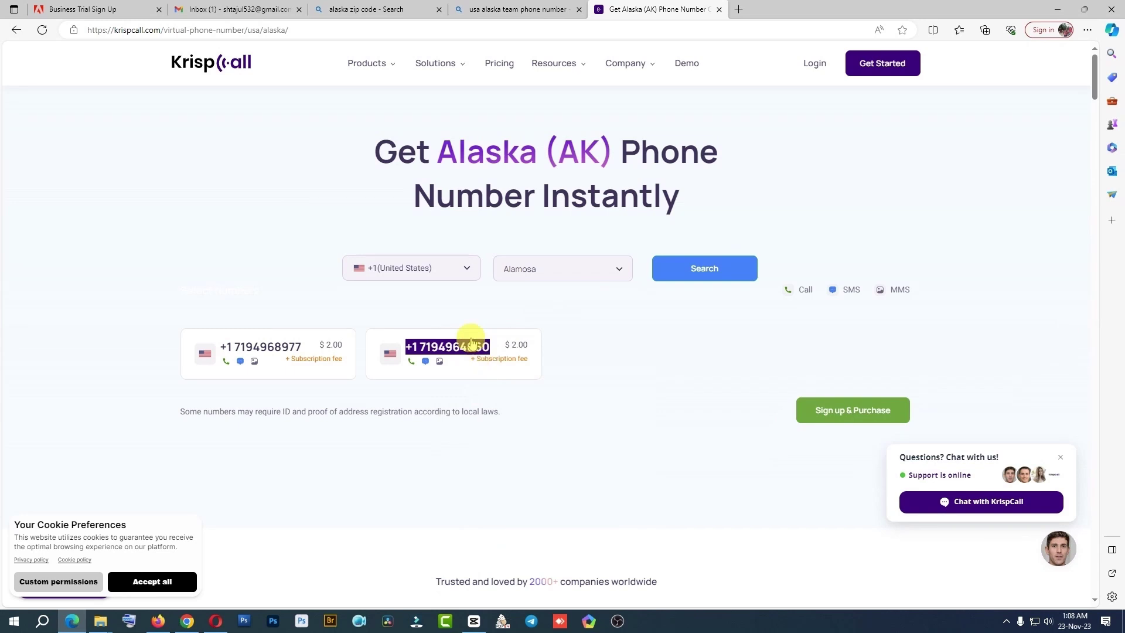
click(441, 316)
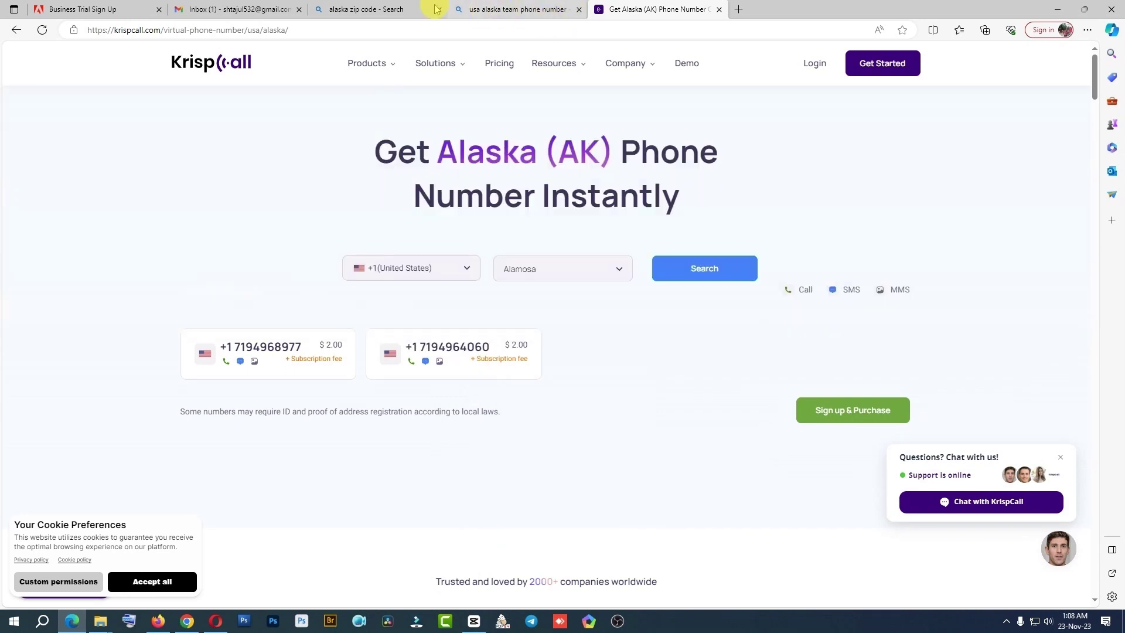
click(88, 9)
Paste the copied number as the business phone and submit the trial form
key(ctrl+v)
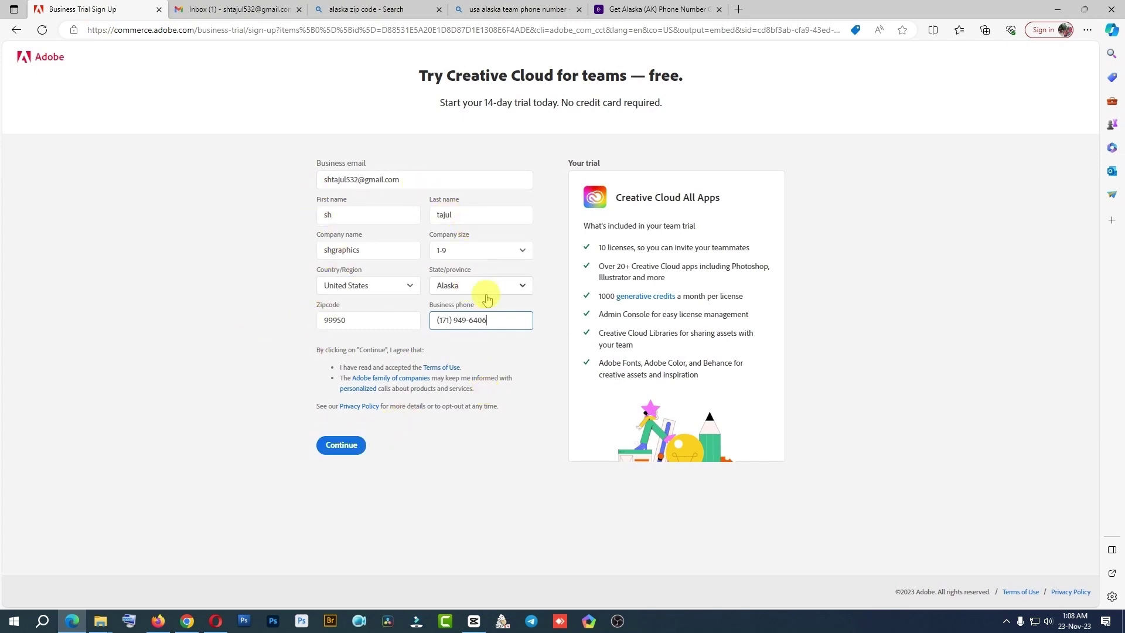
click(342, 451)
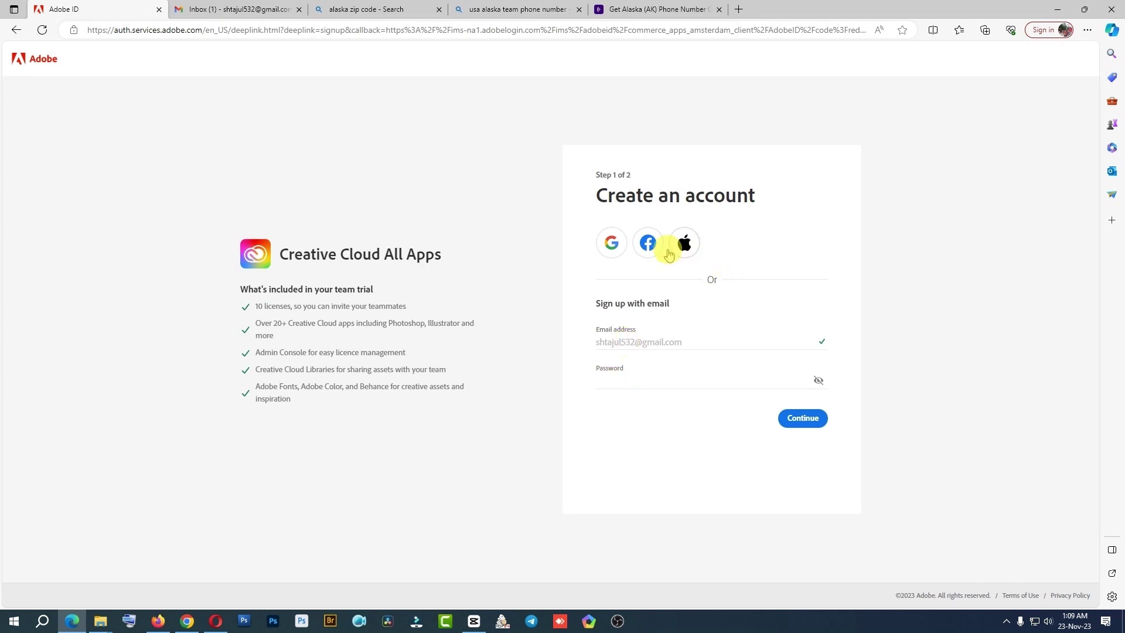
Sign up for Adobe with Google and pick the Google account to continue
click(616, 248)
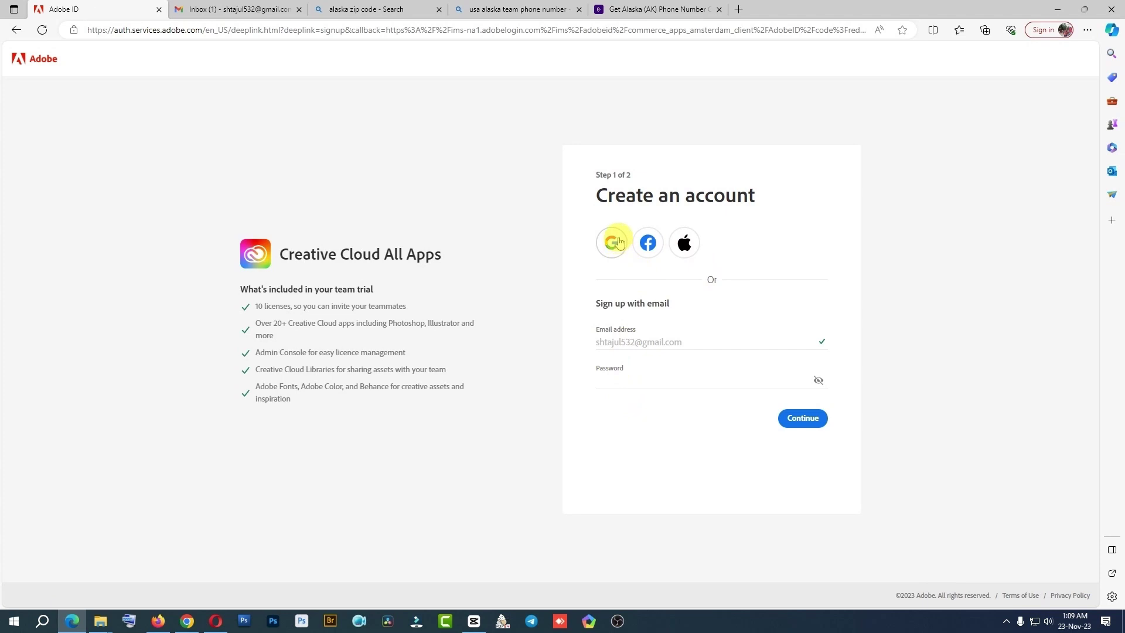
click(613, 243)
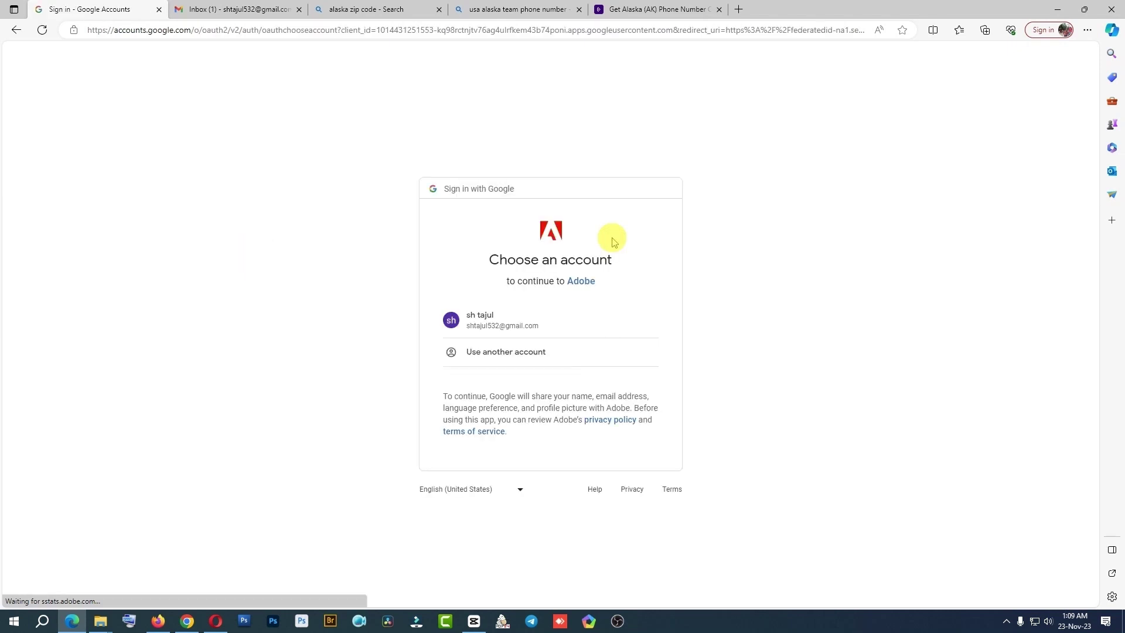
click(500, 318)
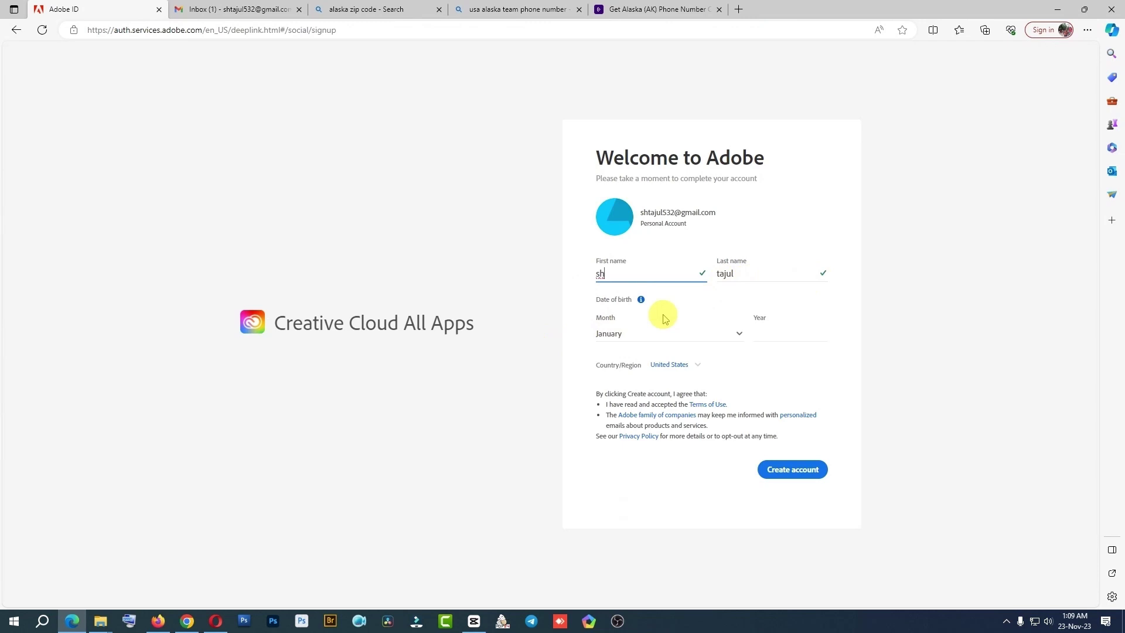
Enter birth year 2000 and create the Adobe account
click(765, 332)
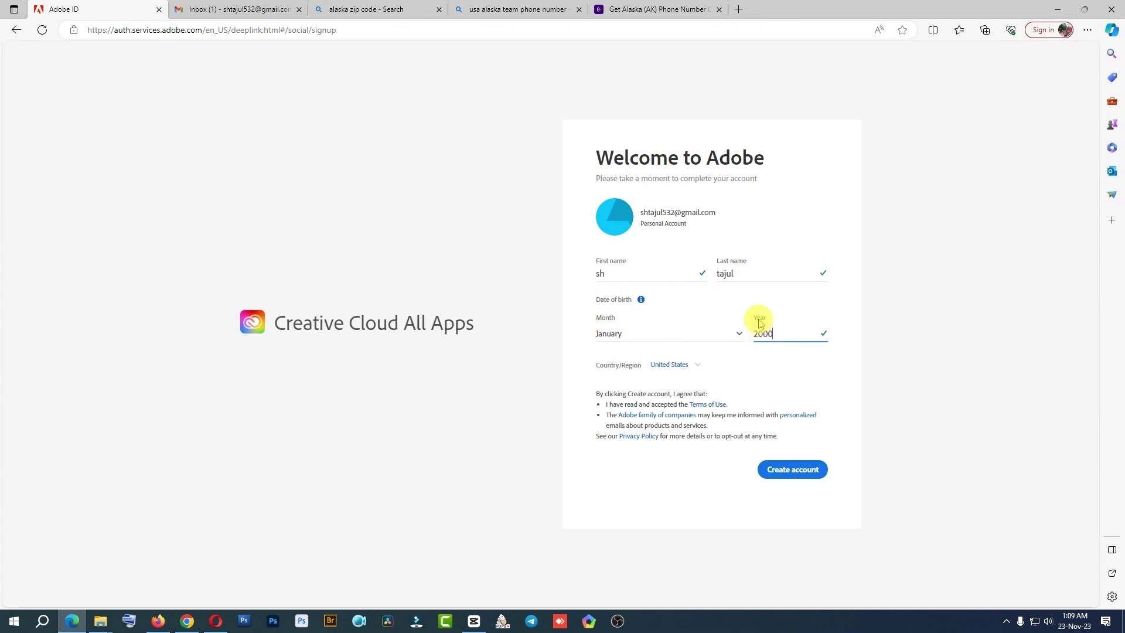
click(817, 362)
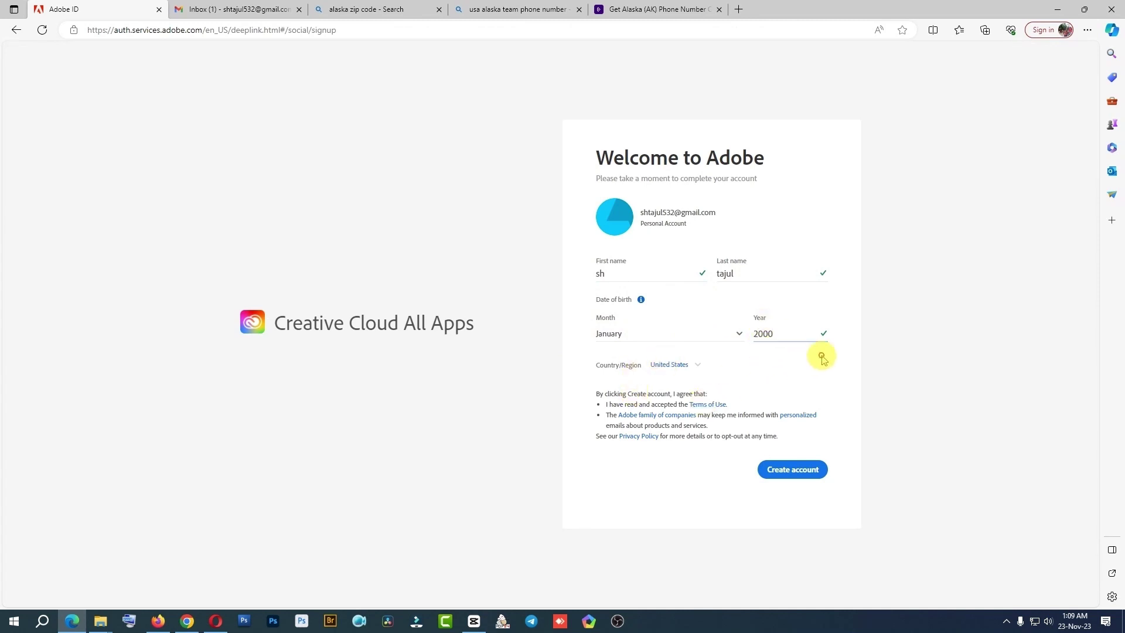
click(798, 472)
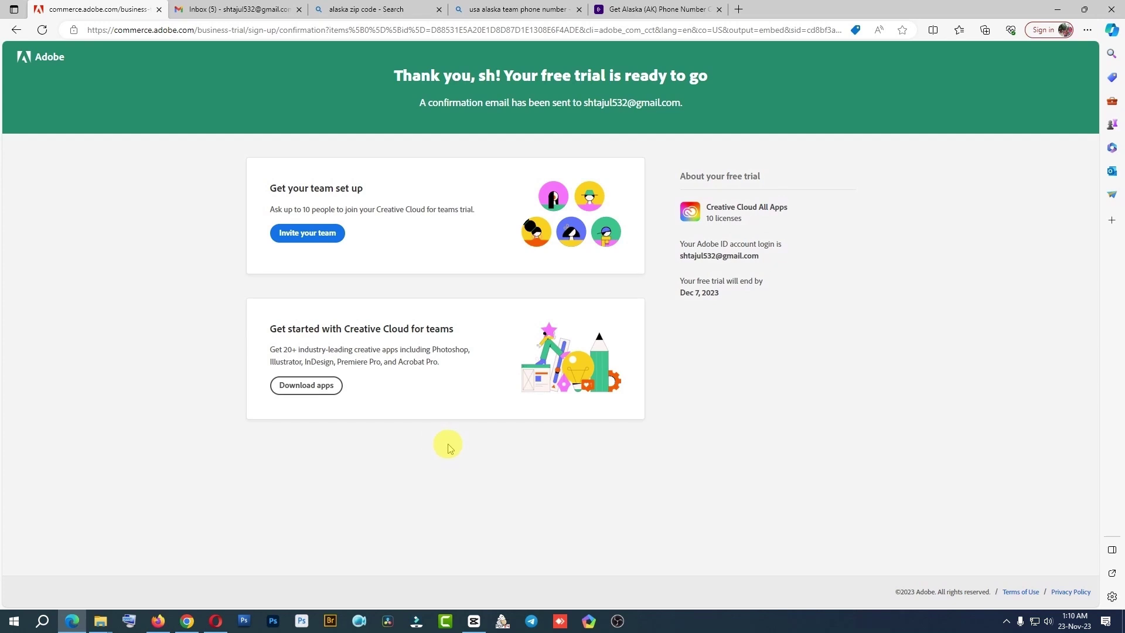
Download Photoshop_Set-Up.exe from the Creative Cloud for Teams app list
click(308, 390)
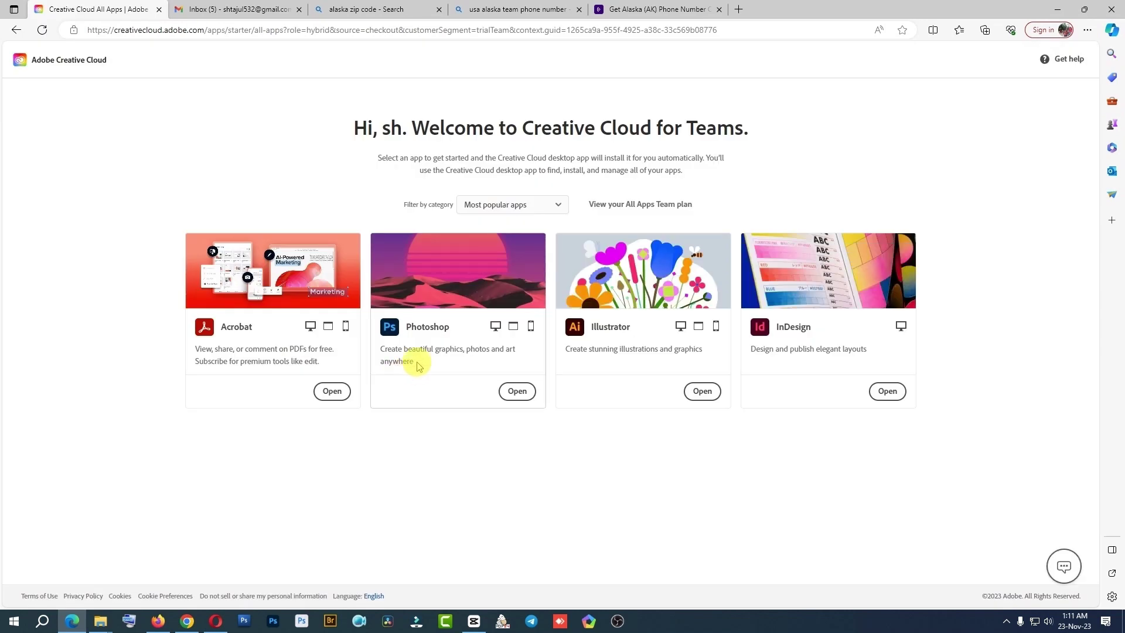
click(518, 392)
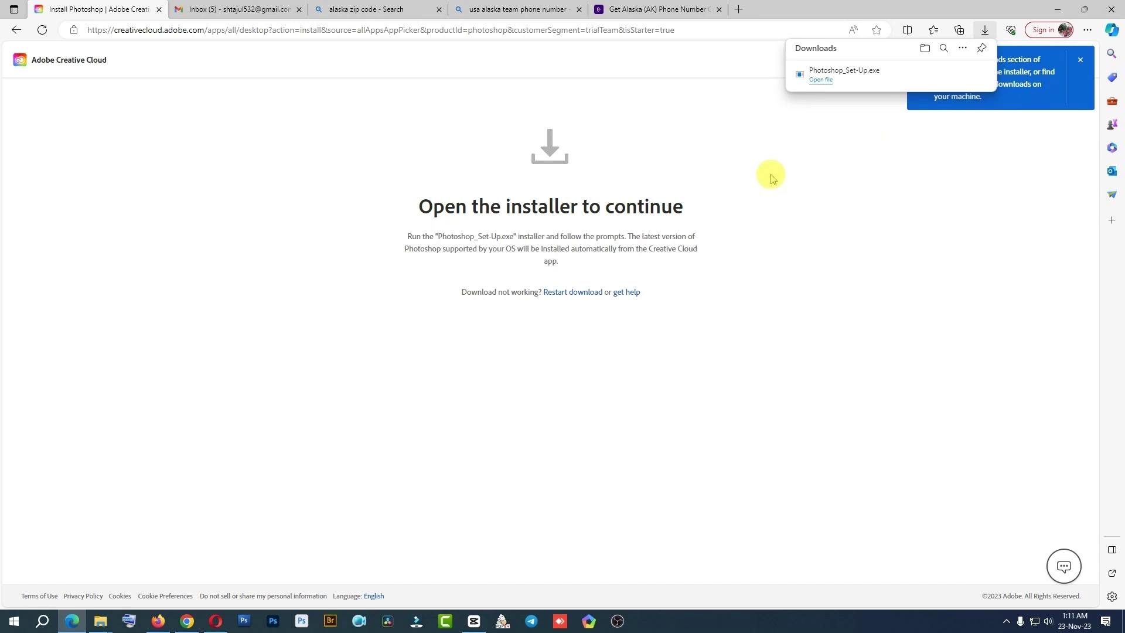
Run Photoshop_Set-Up.exe so Creative Cloud sign-in appears, then return to Edge
click(822, 79)
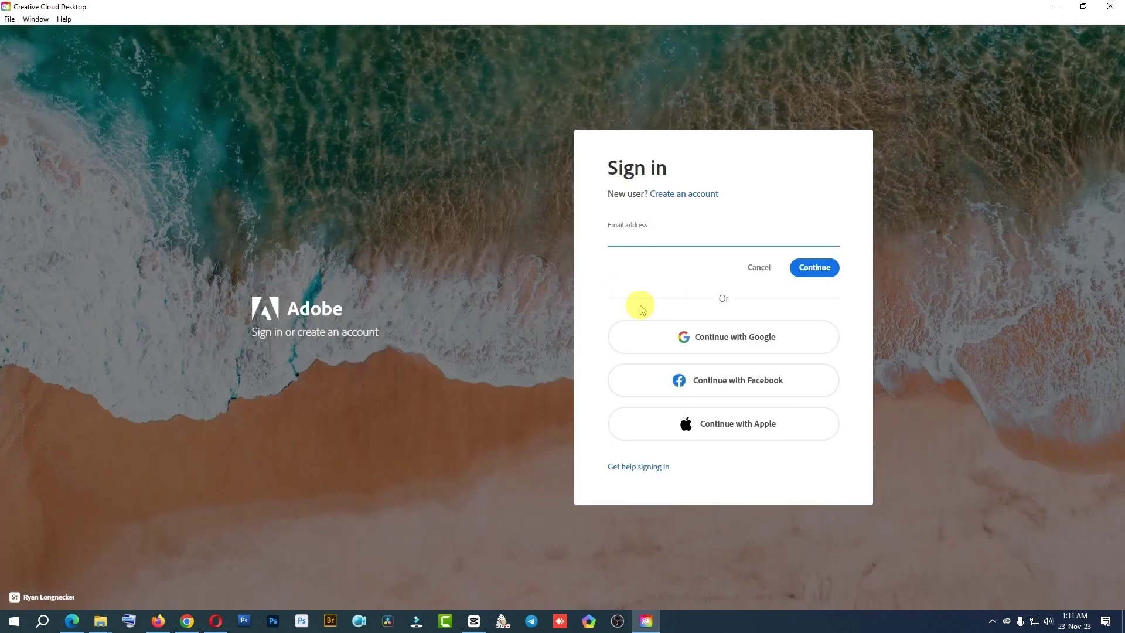
click(641, 238)
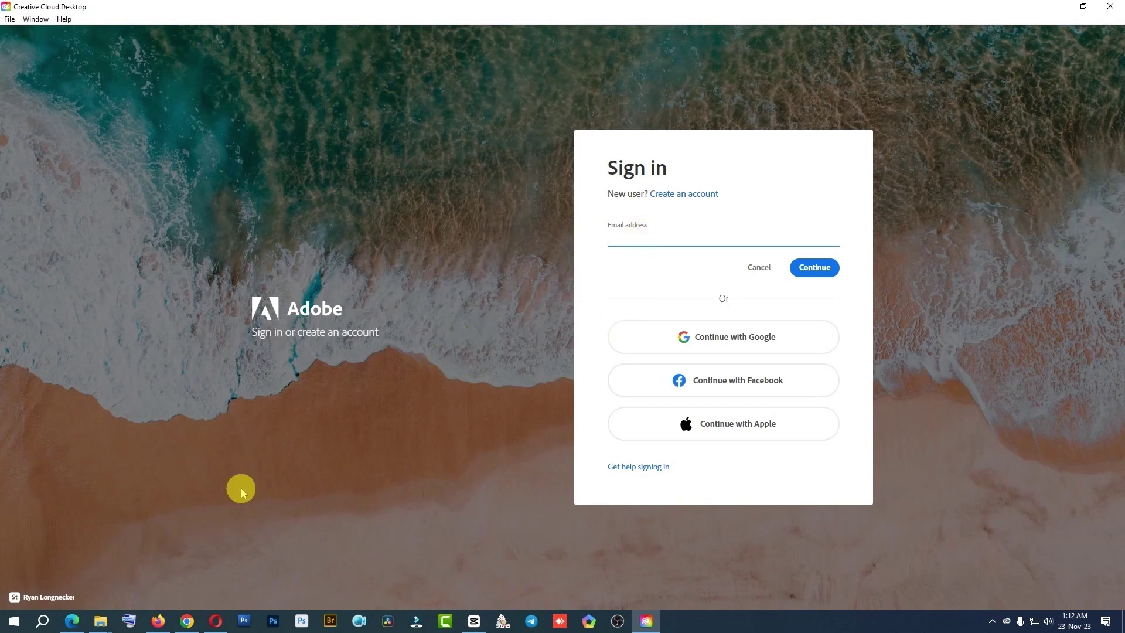
click(71, 620)
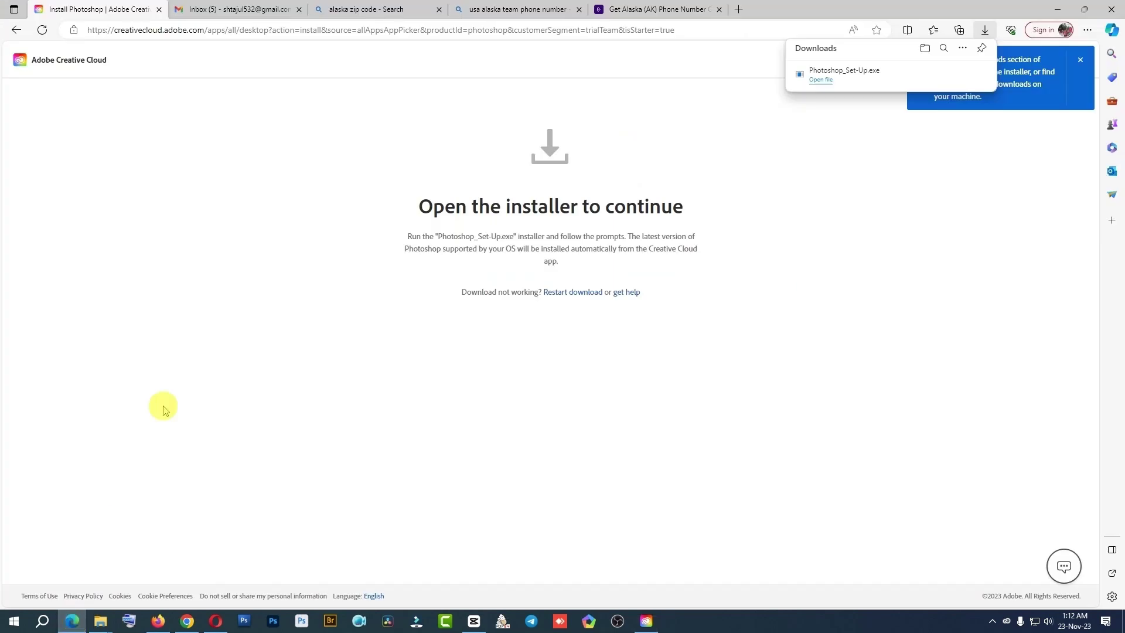
Copy the signed-in account's e-mail address from Gmail's Google account panel
click(224, 8)
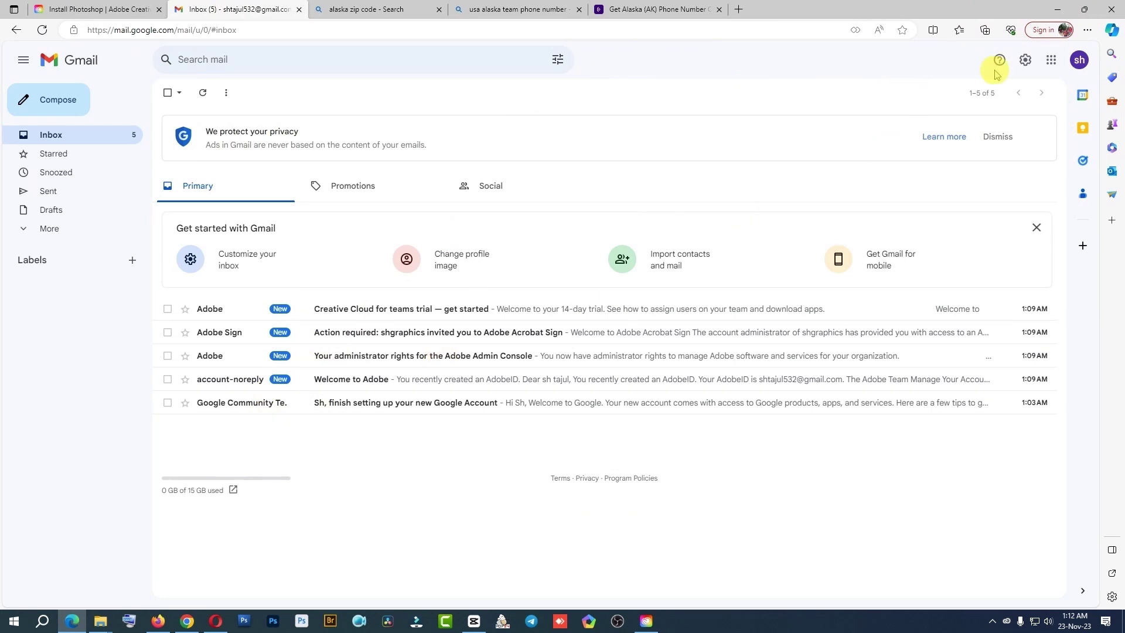
click(1080, 61)
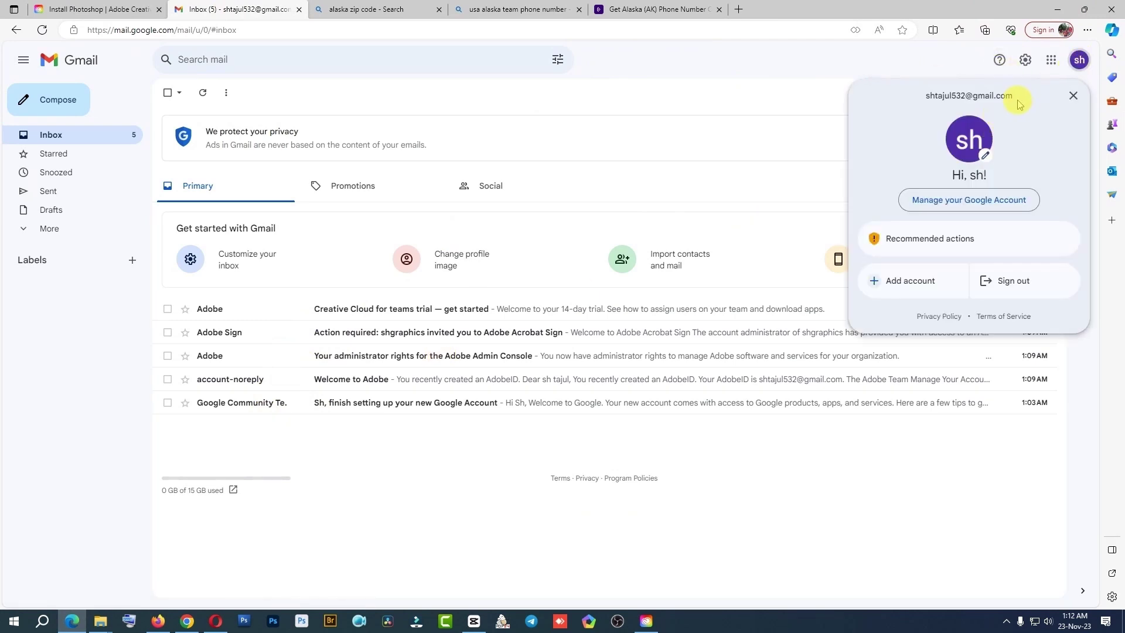
drag(1017, 104, 933, 100)
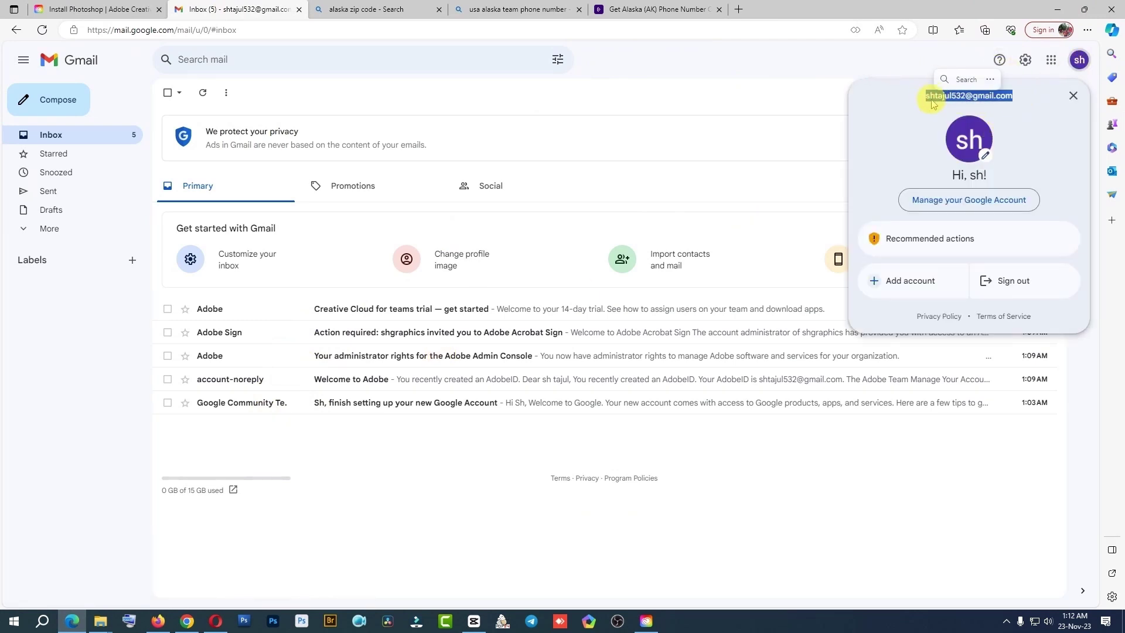
right_click(933, 99)
click(932, 108)
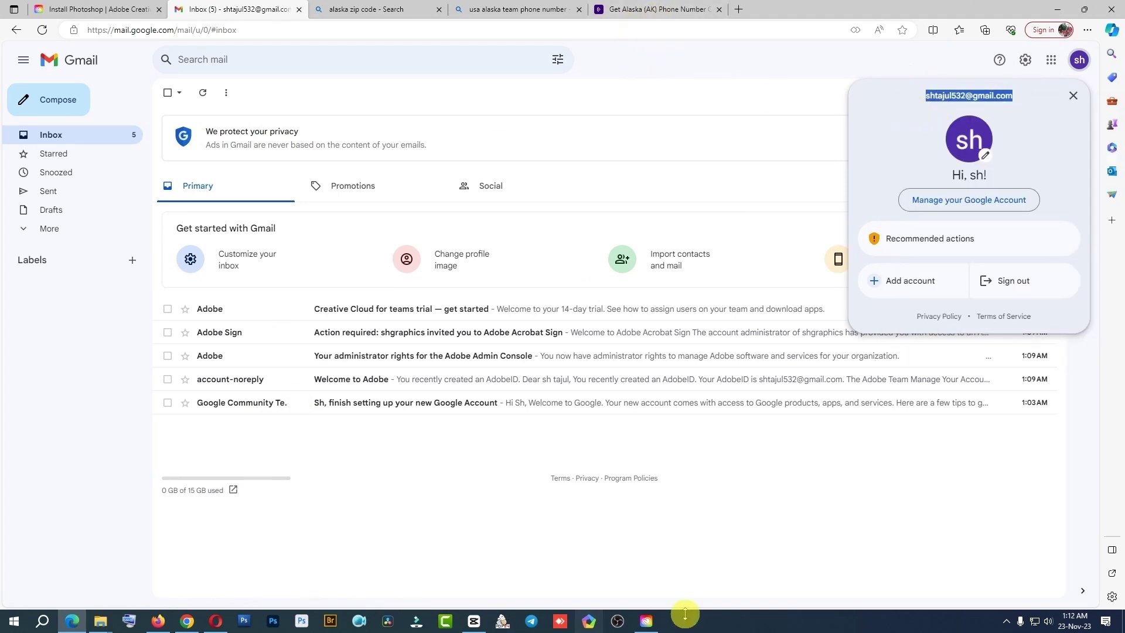
click(646, 622)
Paste the copied e-mail into Creative Cloud's sign-in field and continue
click(633, 235)
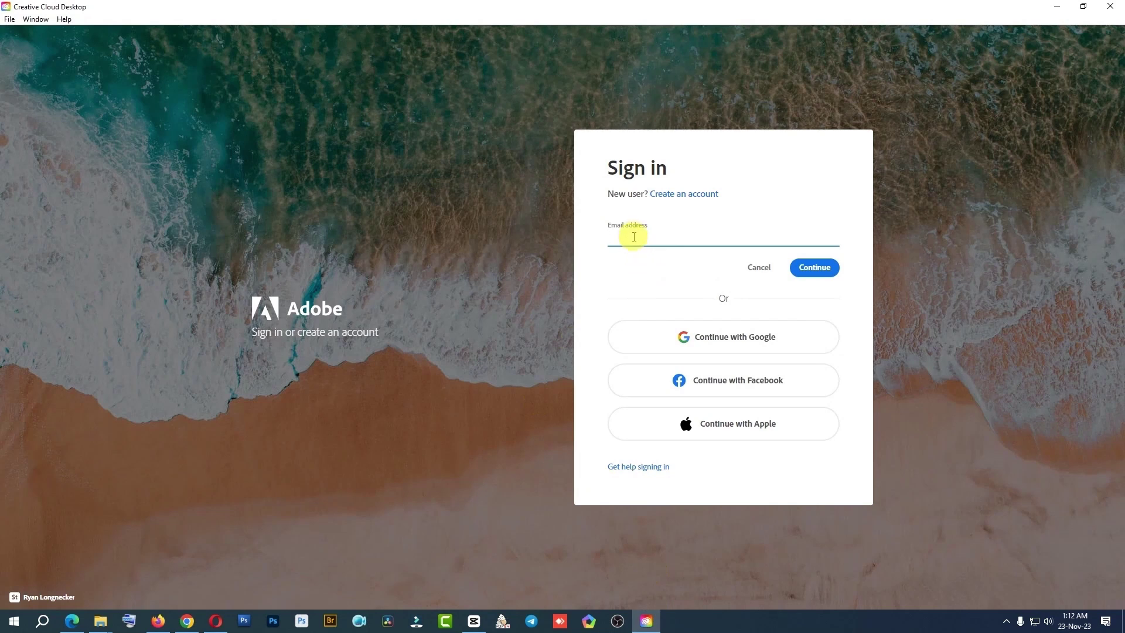
key(ctrl+v)
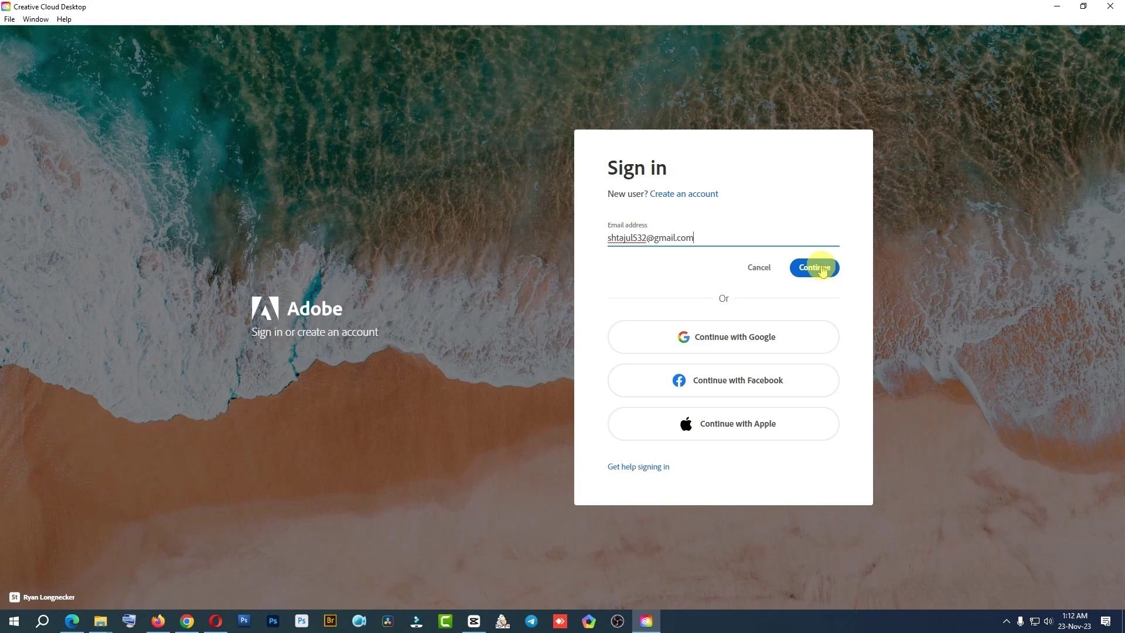
click(821, 268)
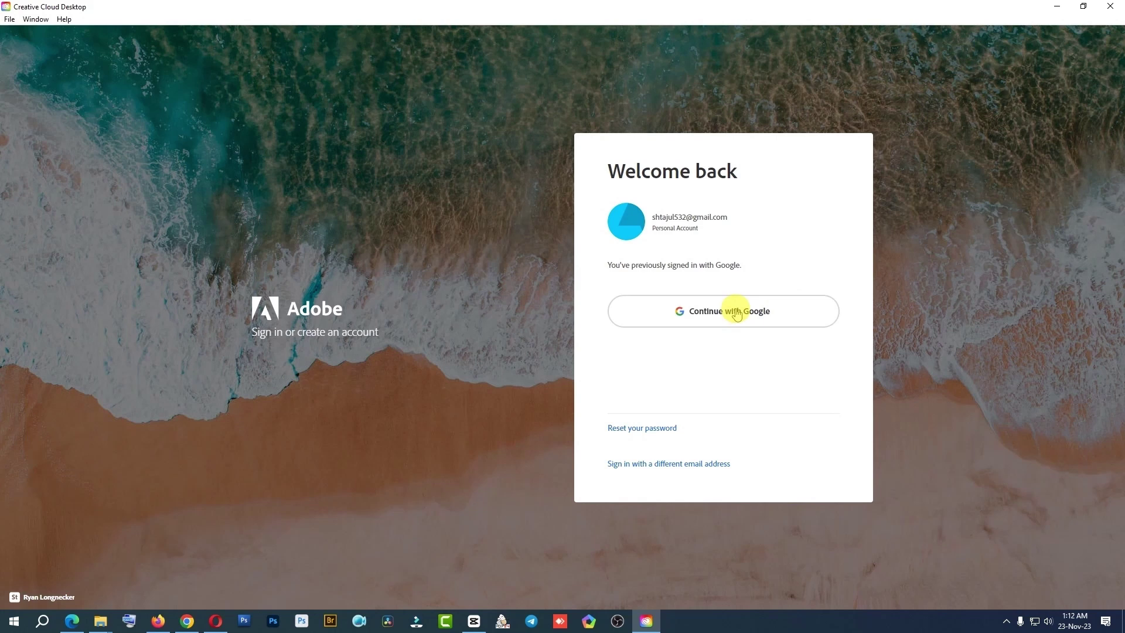
Continue with Google and approve the flagged login on the Adobe ID page
click(736, 314)
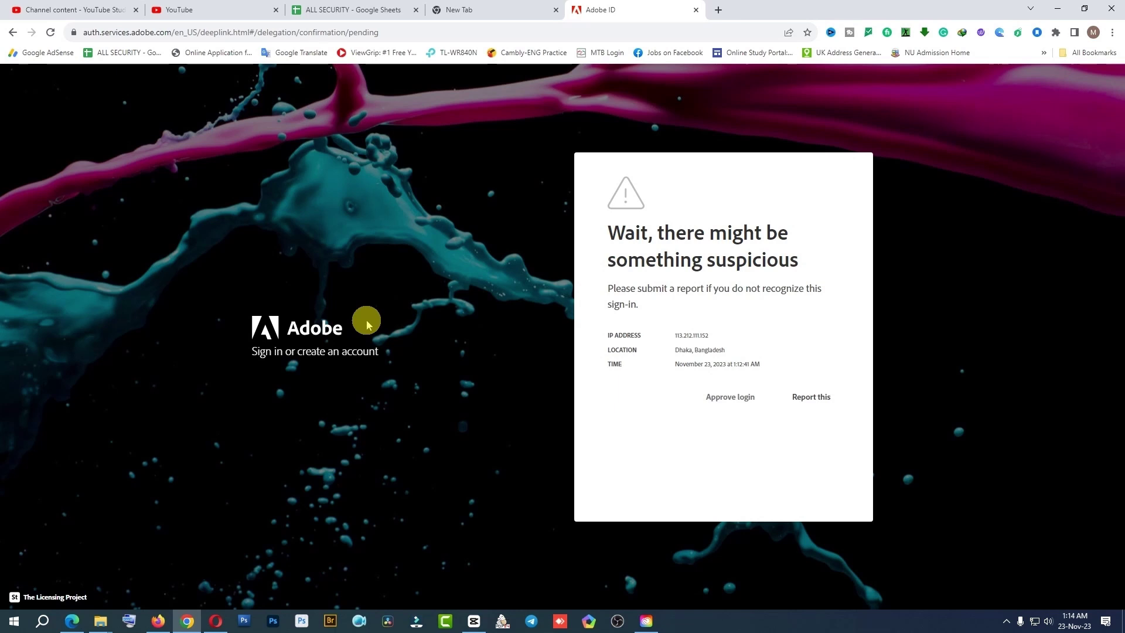
click(728, 396)
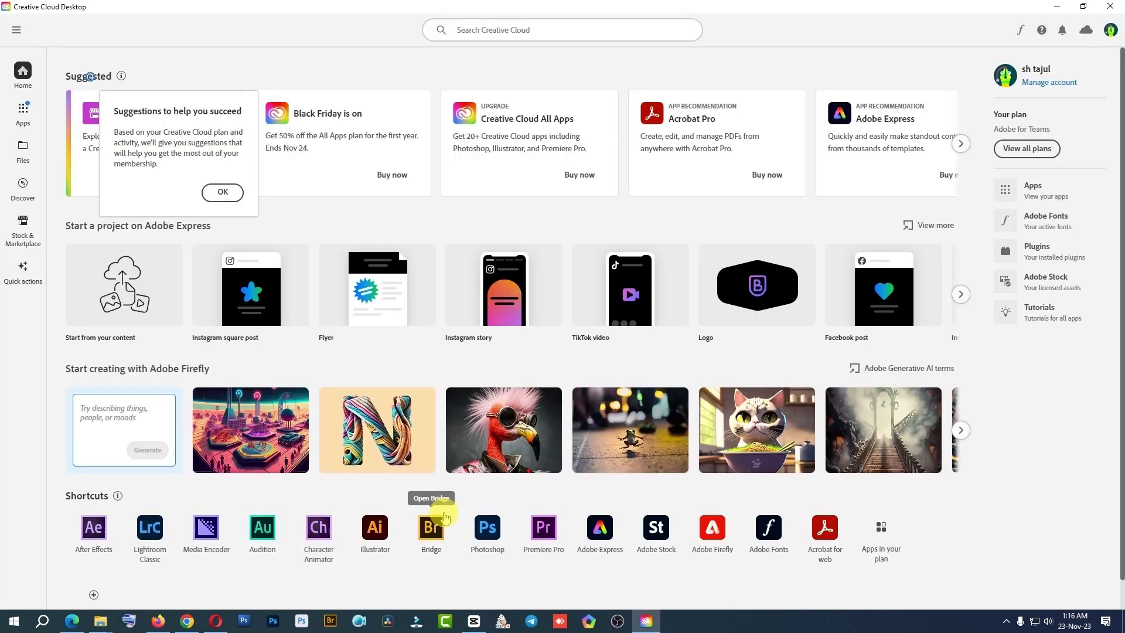
Dismiss the tip, check Photoshop's options and the Beta apps list, then return to All apps
click(229, 193)
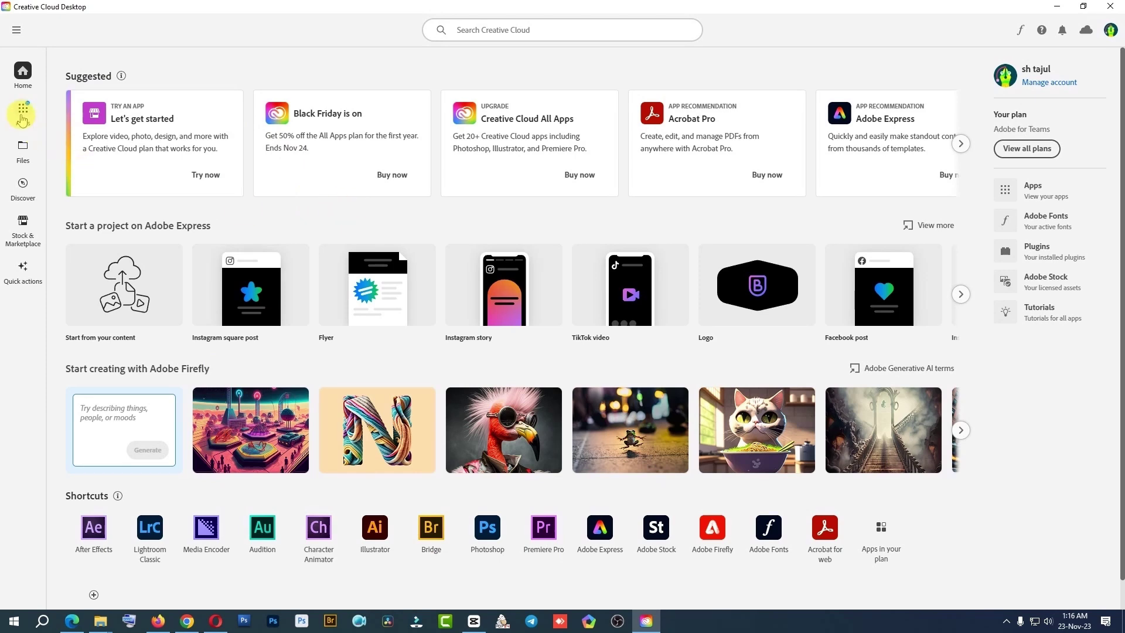
click(23, 114)
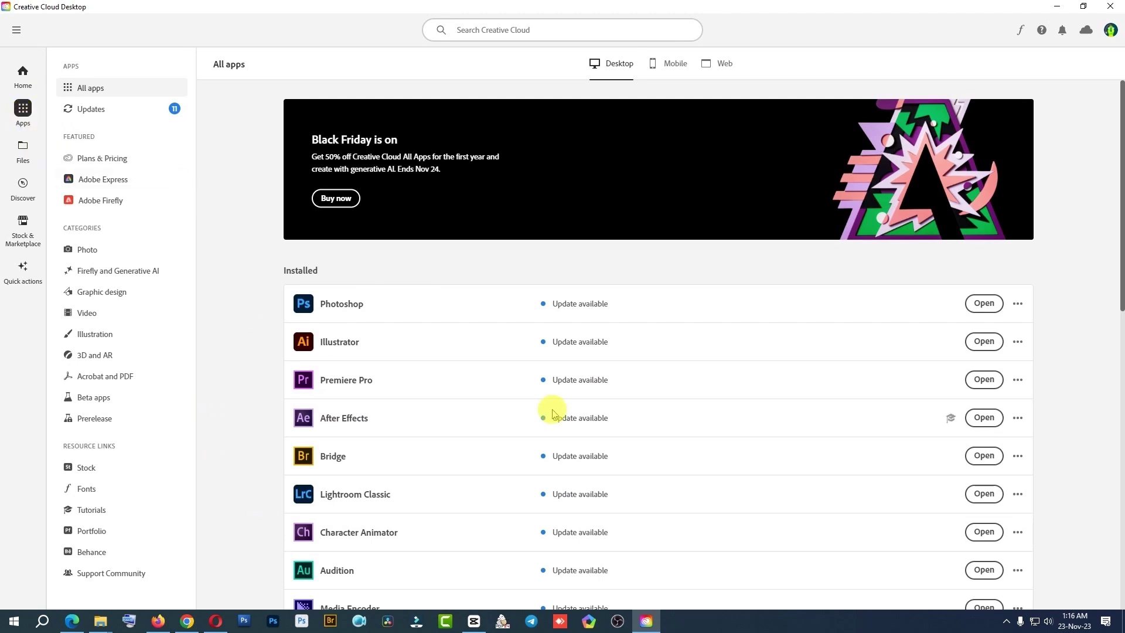
click(1020, 306)
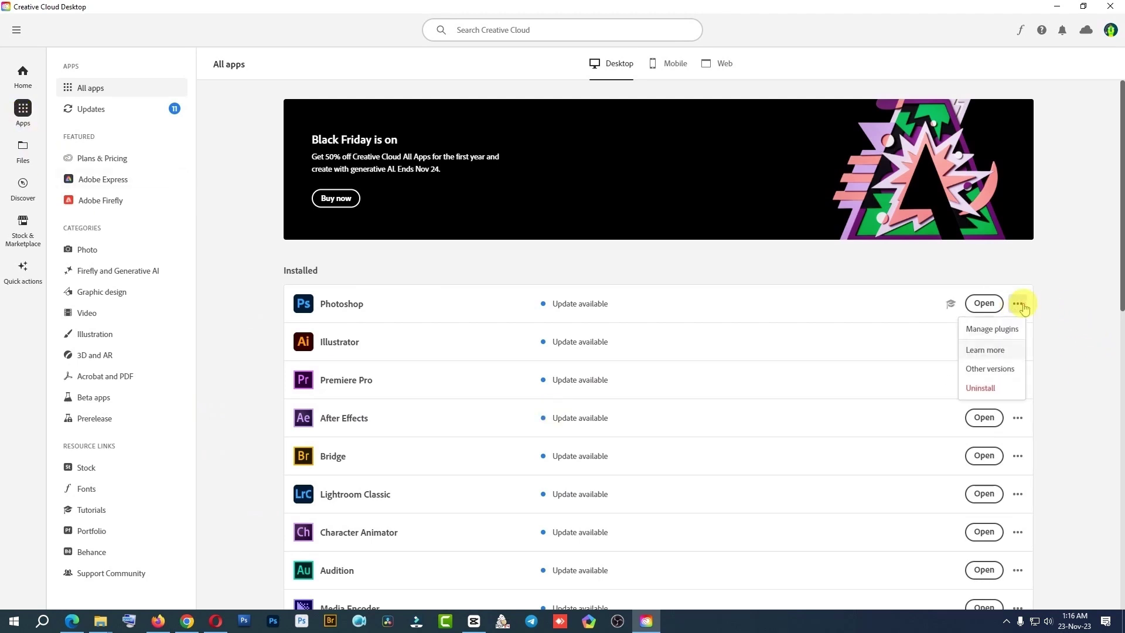
click(1075, 310)
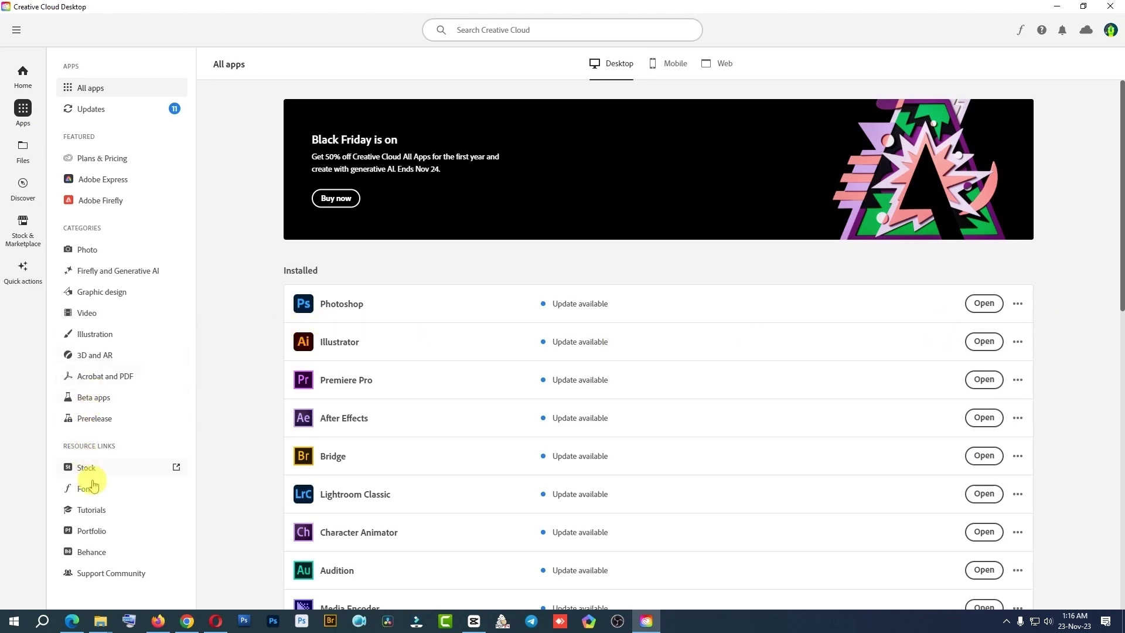
click(101, 402)
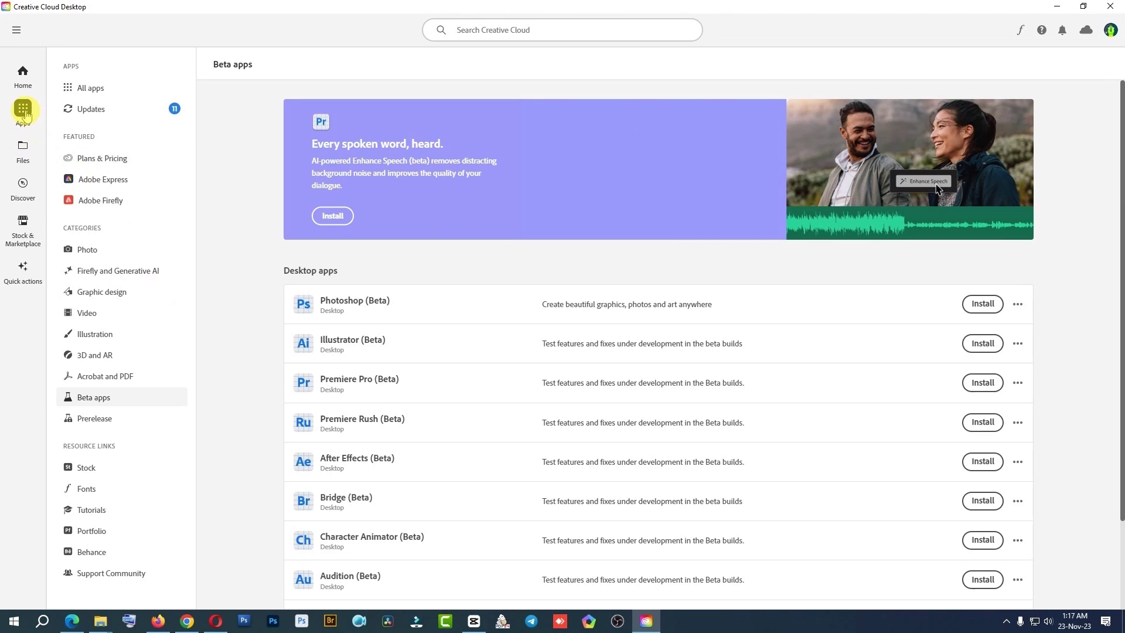
click(102, 90)
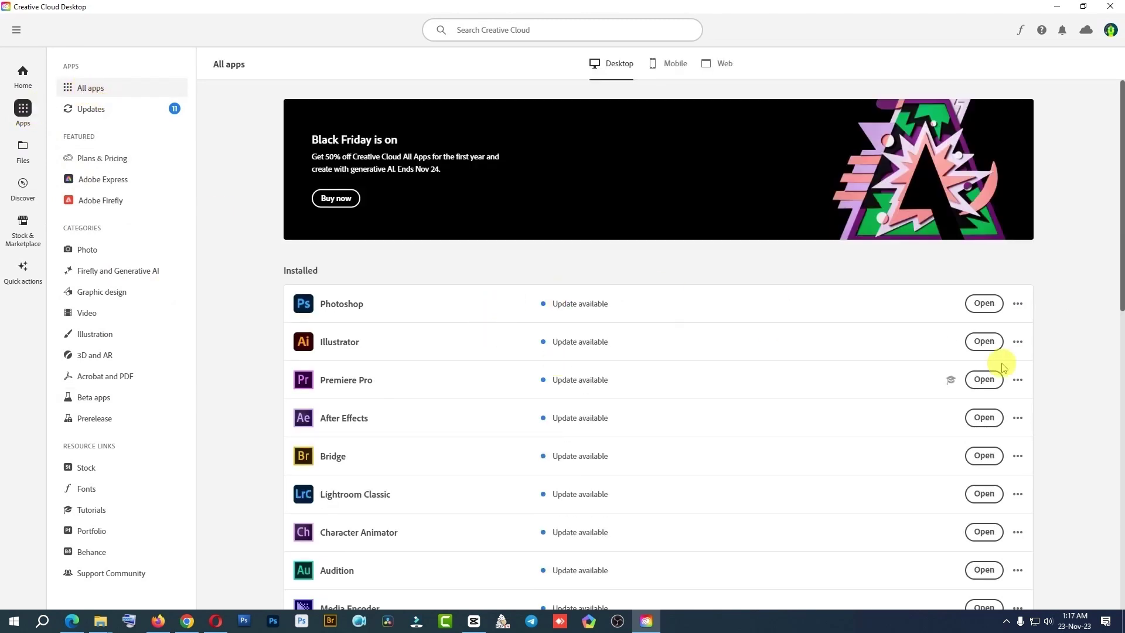
Launch Photoshop 2024 maximized and page through the What's new feature tour
click(994, 310)
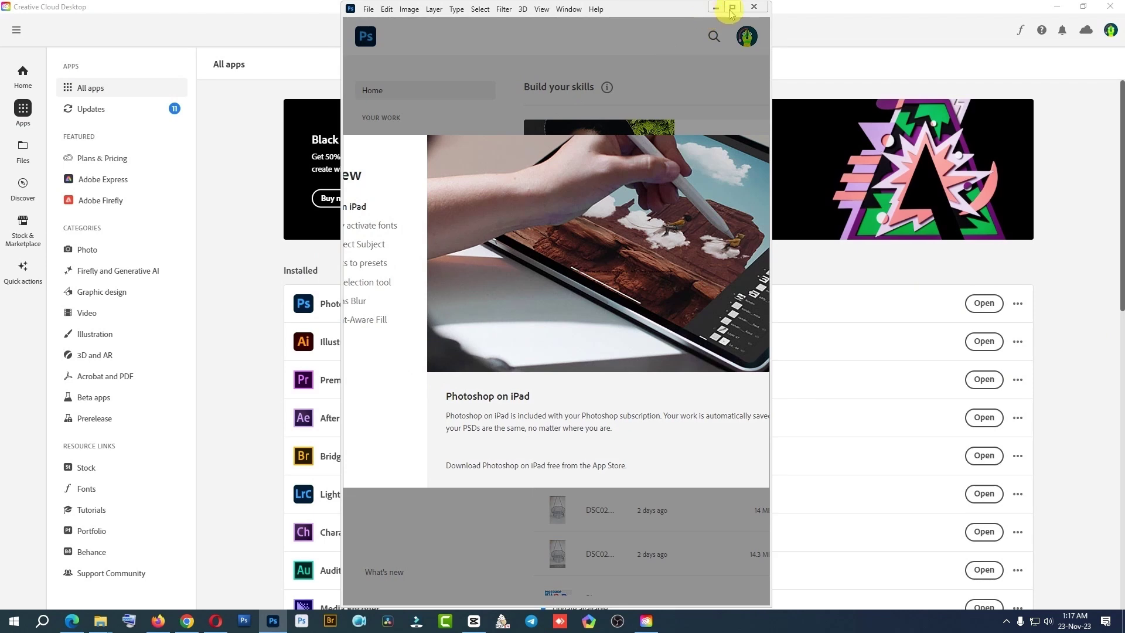
click(726, 10)
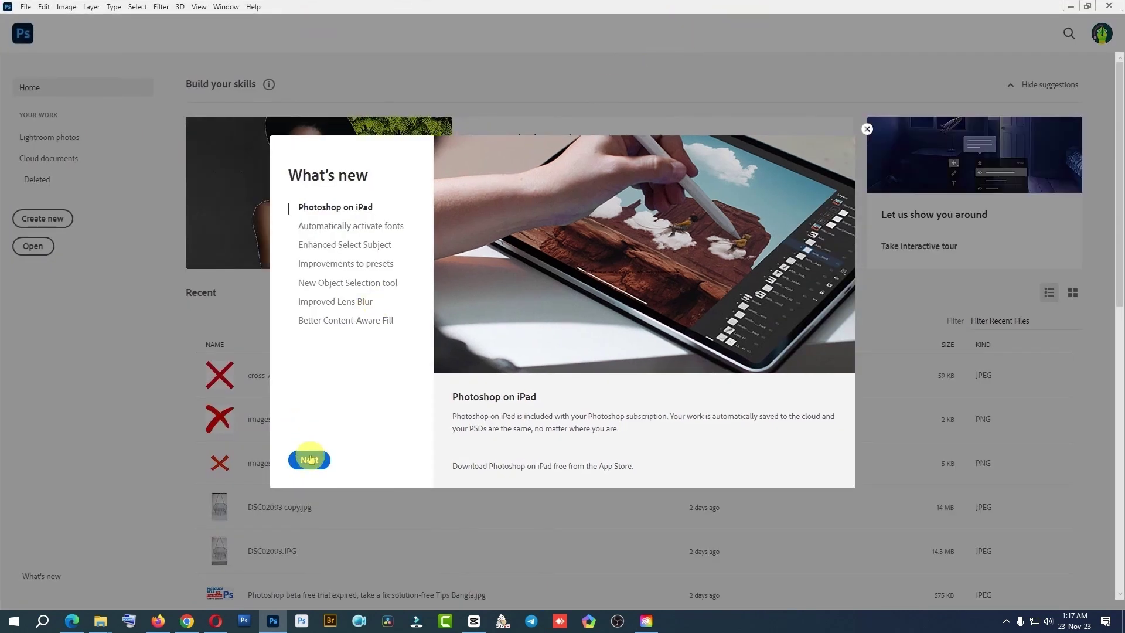
click(309, 459)
click(309, 459)
click(309, 459)
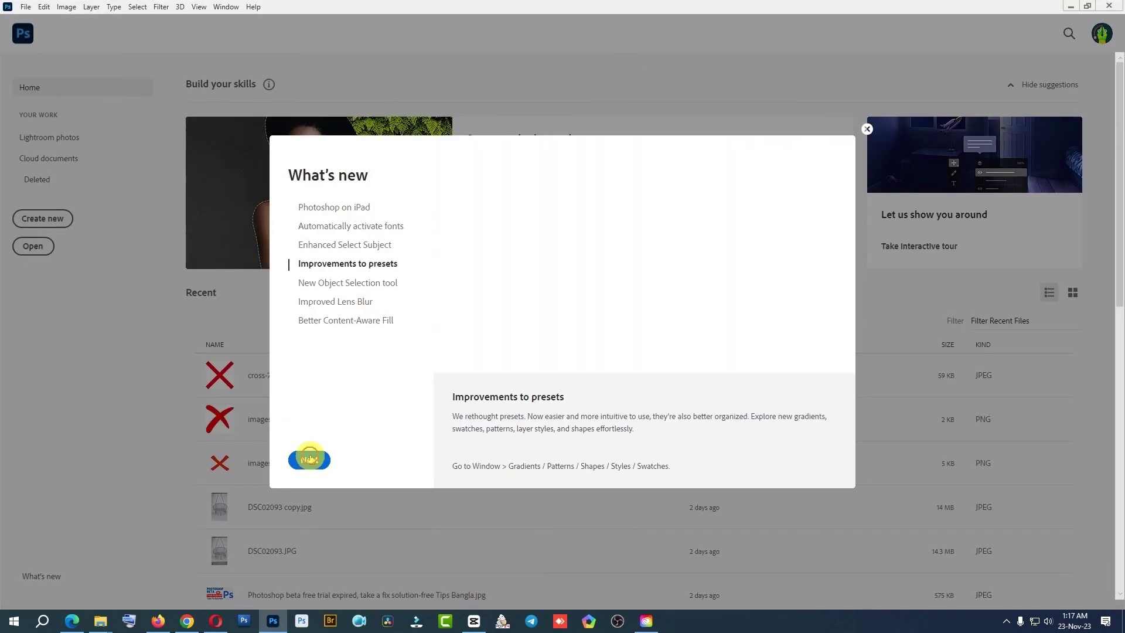
click(310, 459)
click(309, 459)
click(309, 459)
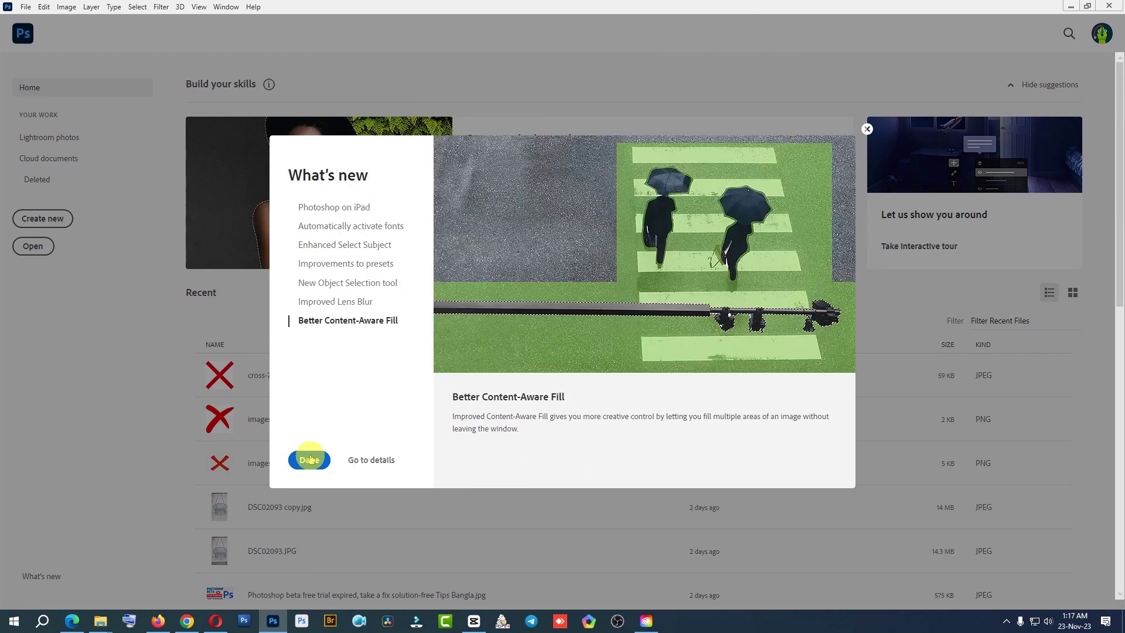
Finish the tour, open cross-7086307_1280.jpg from Recent, then quit Photoshop
click(303, 461)
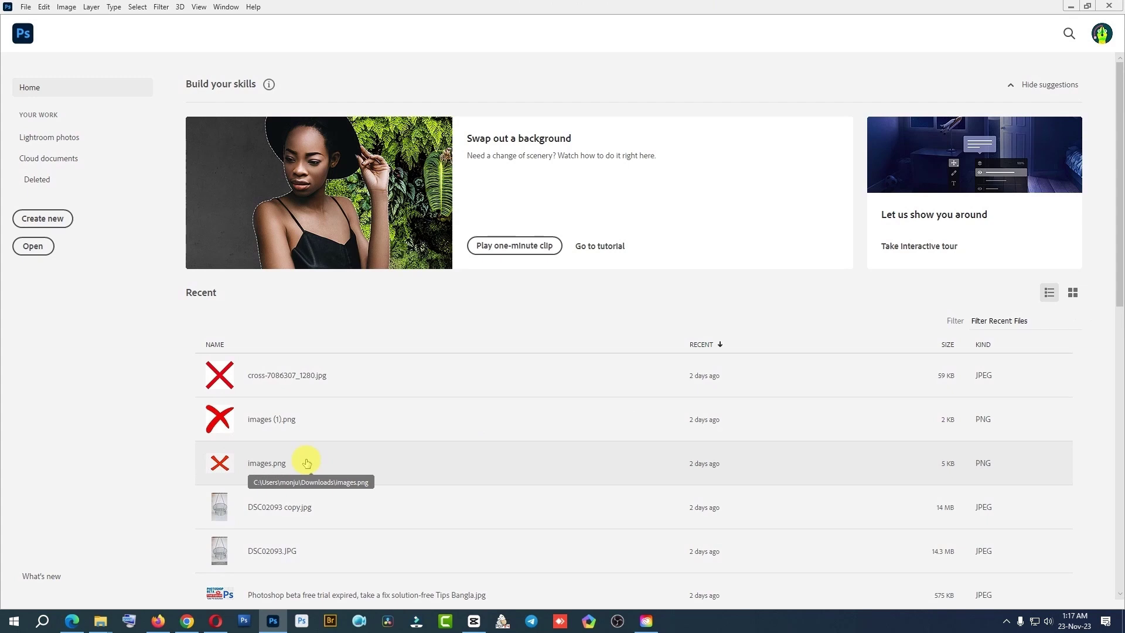
click(220, 374)
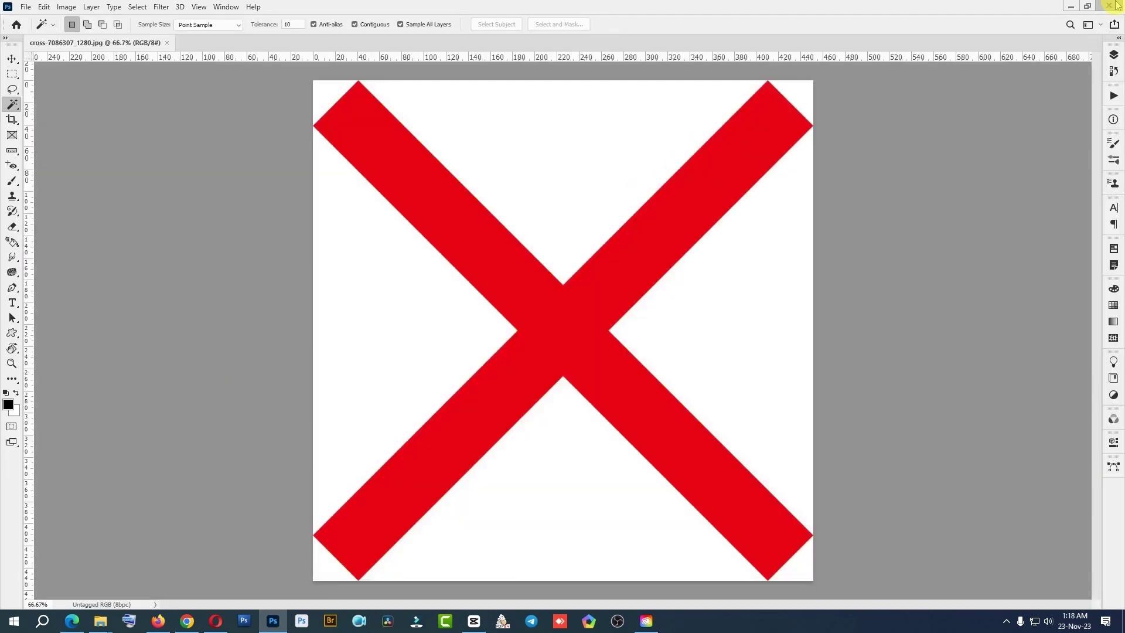
click(1116, 4)
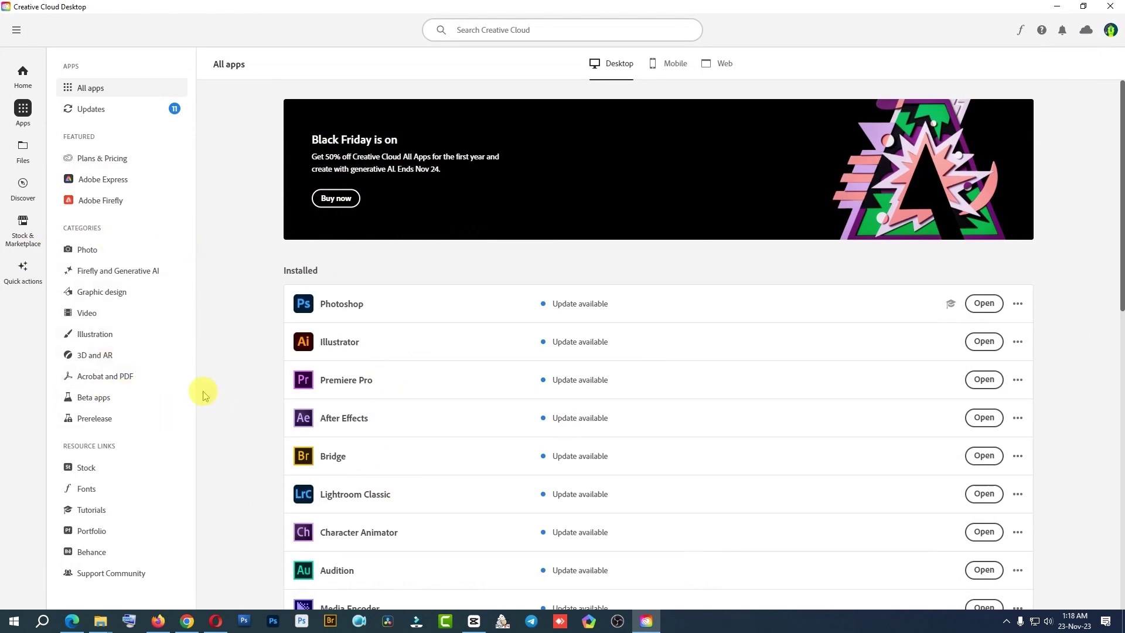
Install Photoshop (Beta) from Beta apps, dismissing the progress and Home tab tips
click(92, 399)
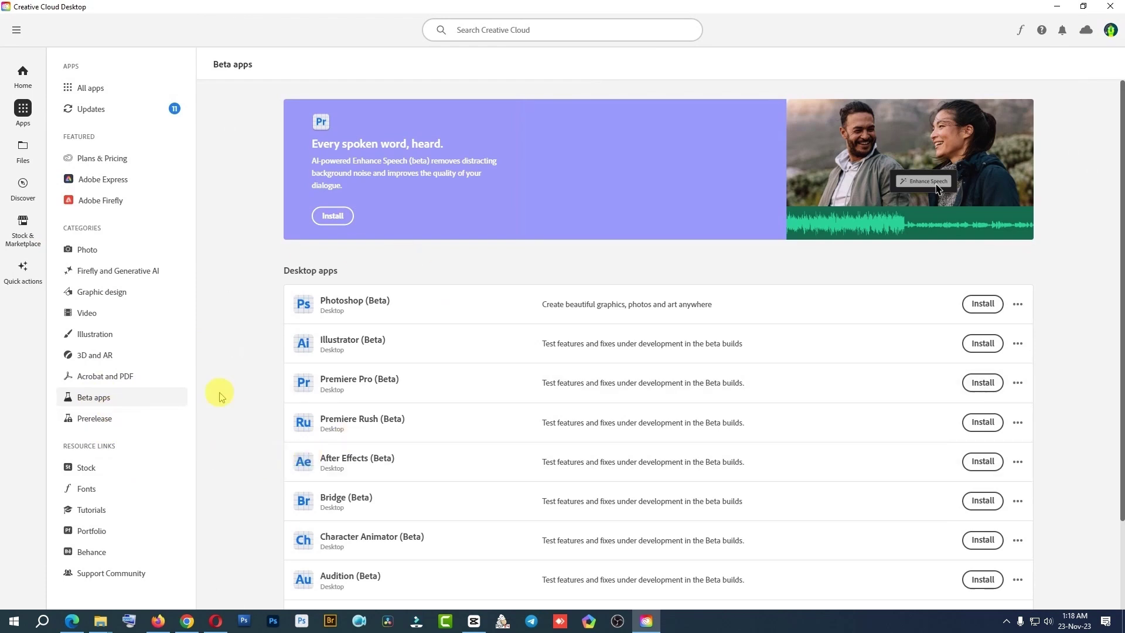
click(983, 304)
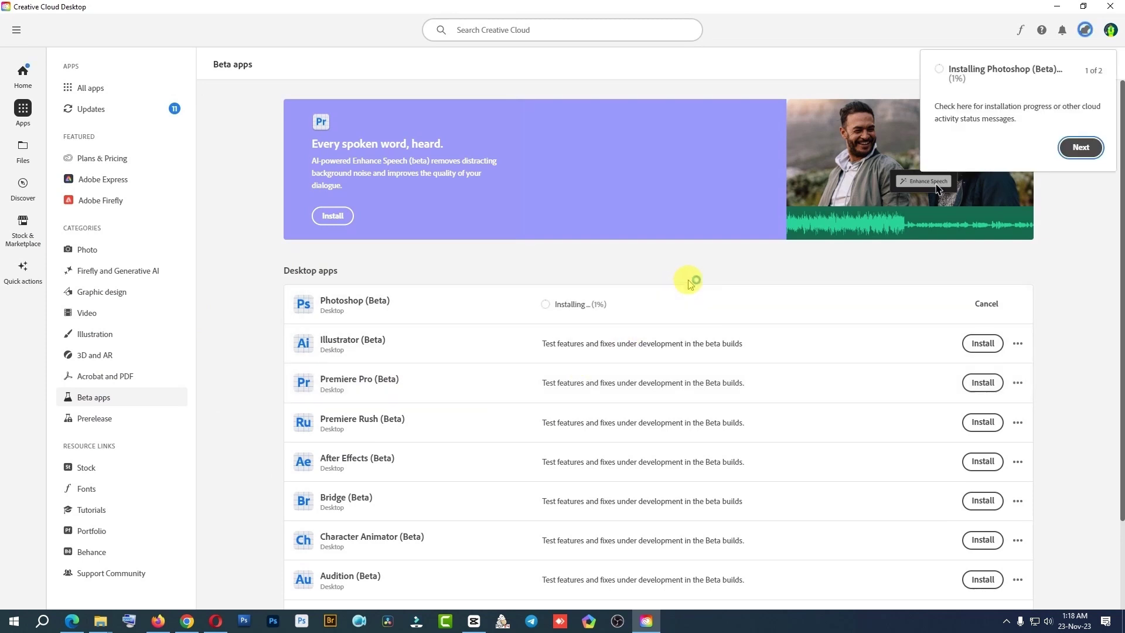
click(1079, 147)
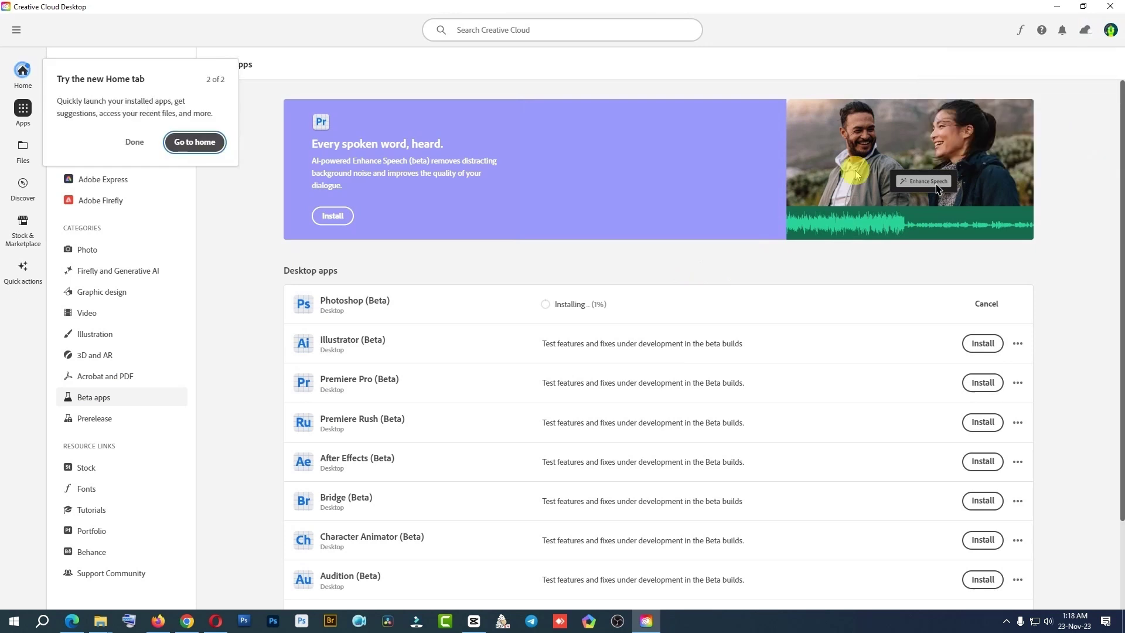
click(135, 143)
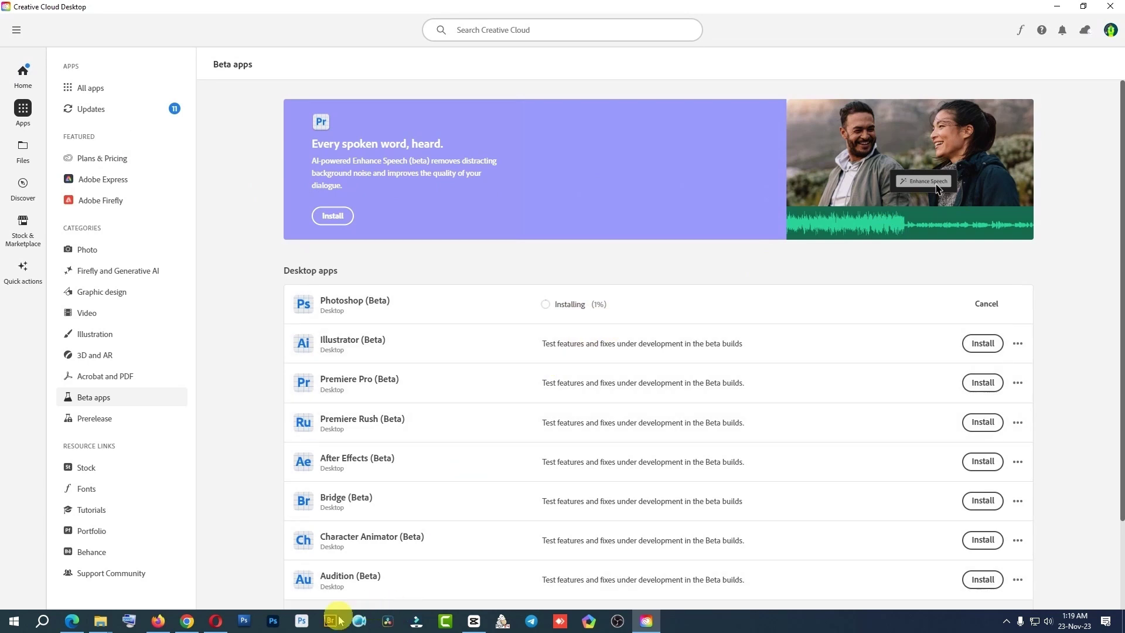
Unpin Photoshop 2024 from the taskbar, launch the installed Photoshop (Beta), and open Start
right_click(300, 623)
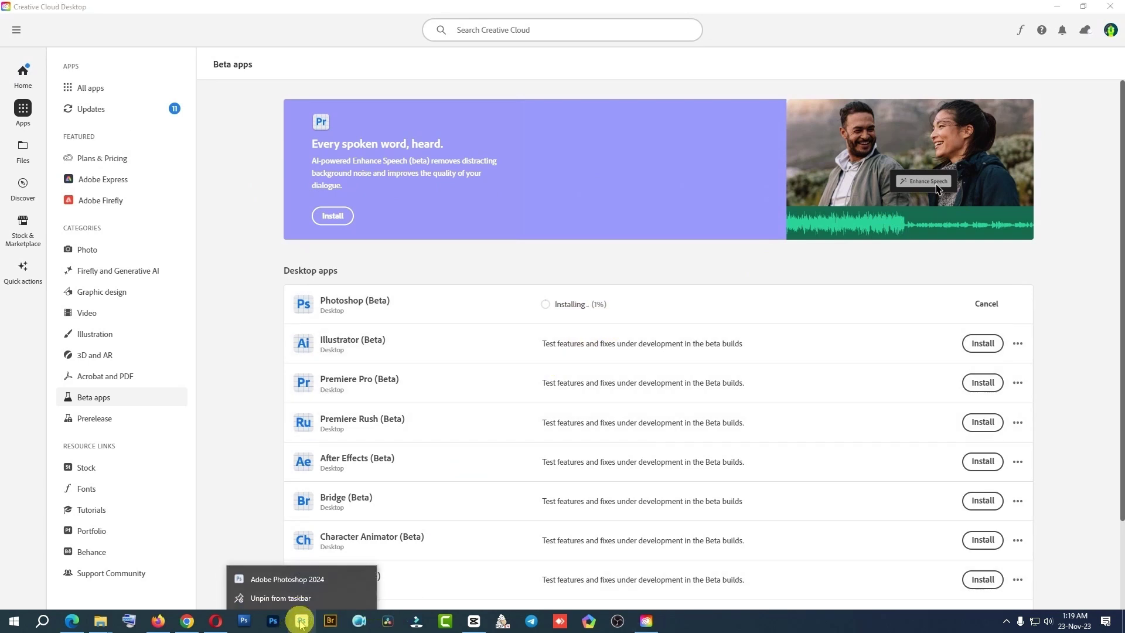
click(300, 601)
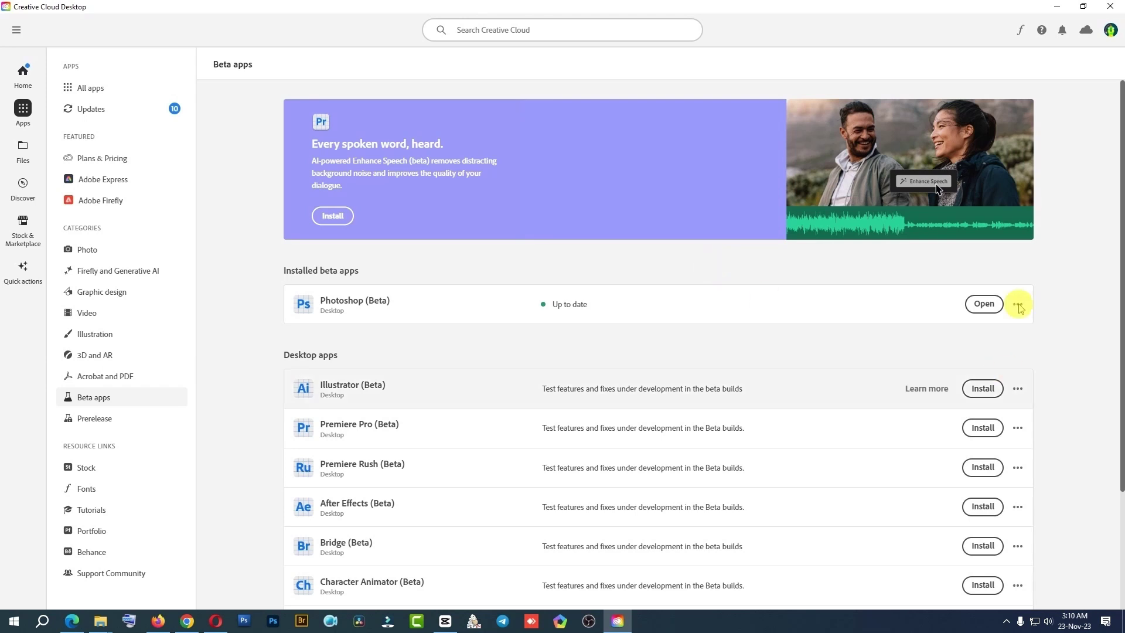
click(986, 305)
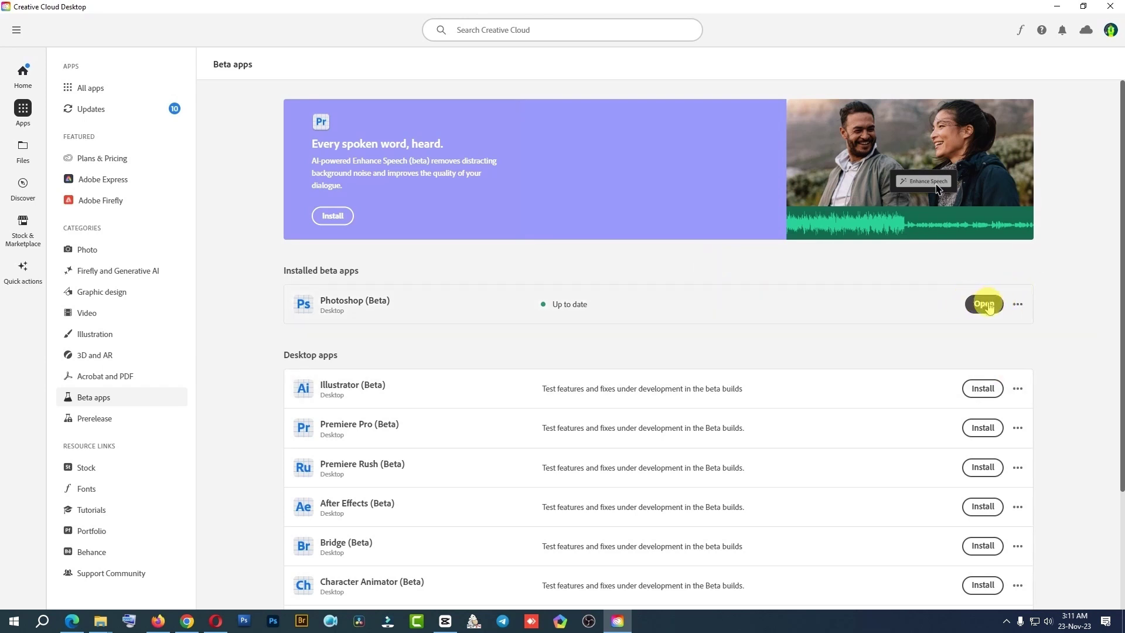
click(14, 622)
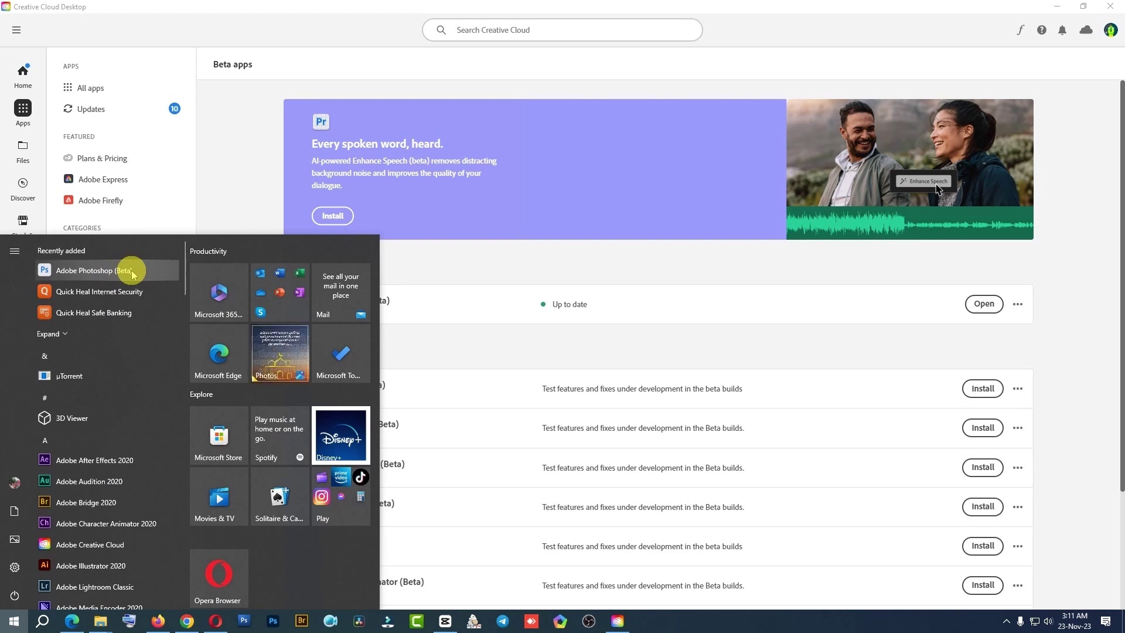
Launch Photoshop (Beta) from Start's Recently added list and minimize Creative Cloud
click(94, 270)
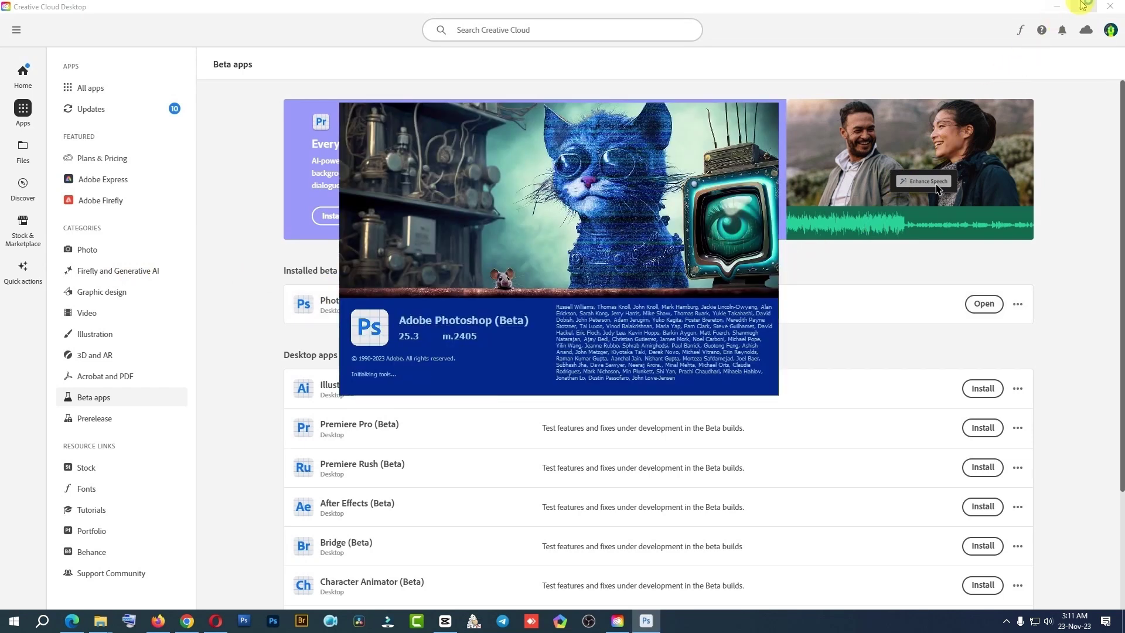
click(1056, 6)
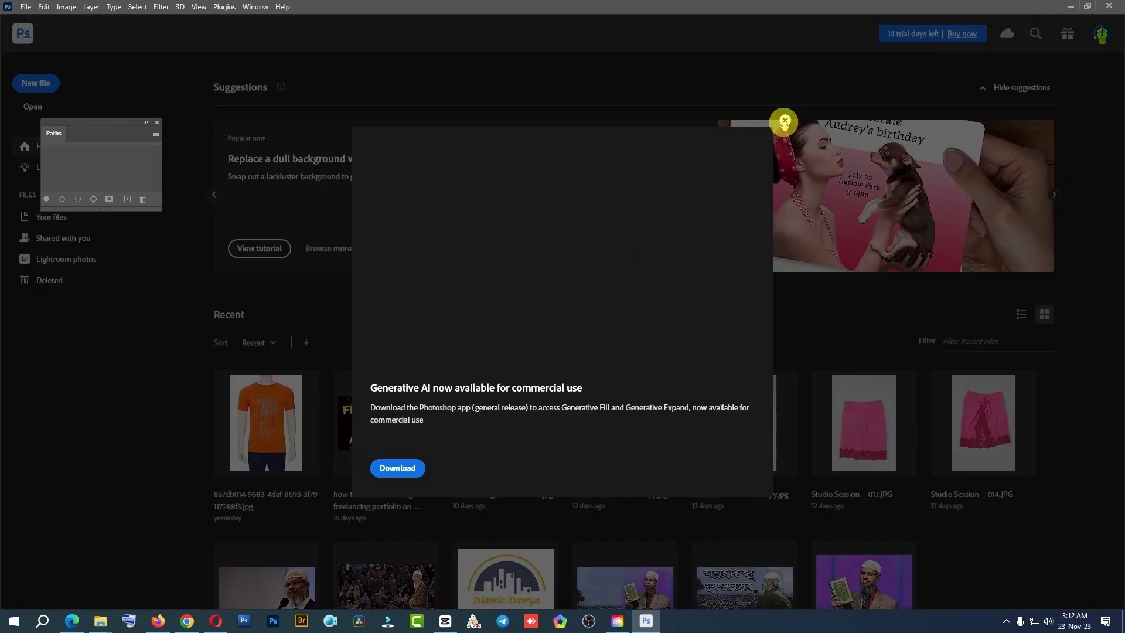
Dismiss the Generative AI notice and open the orange T-shirt photo from Recent
click(785, 121)
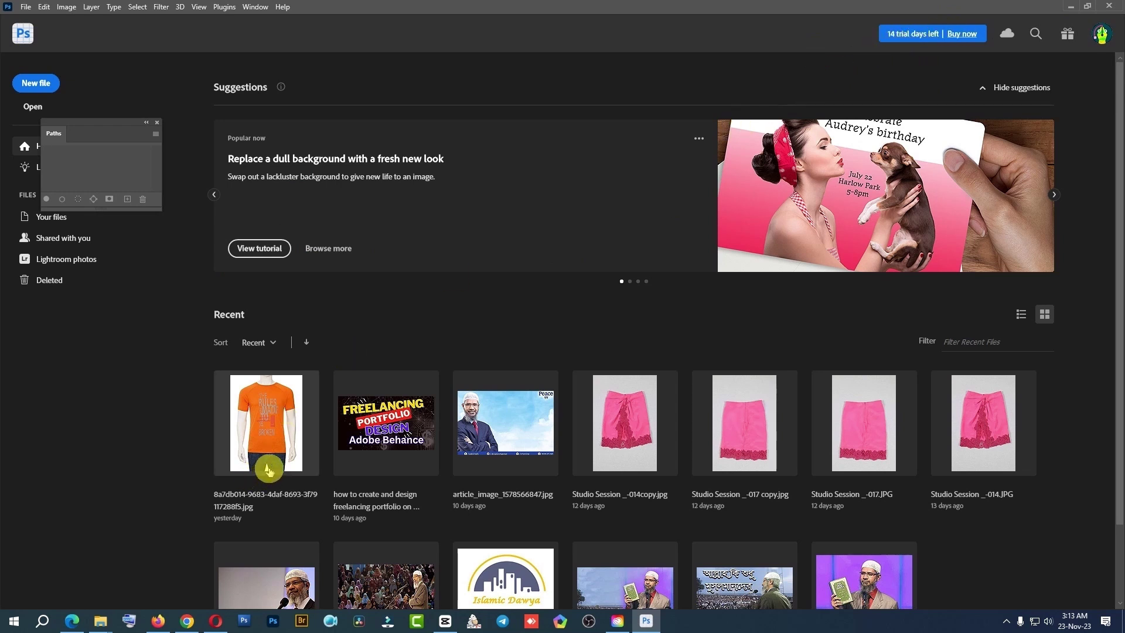
click(267, 410)
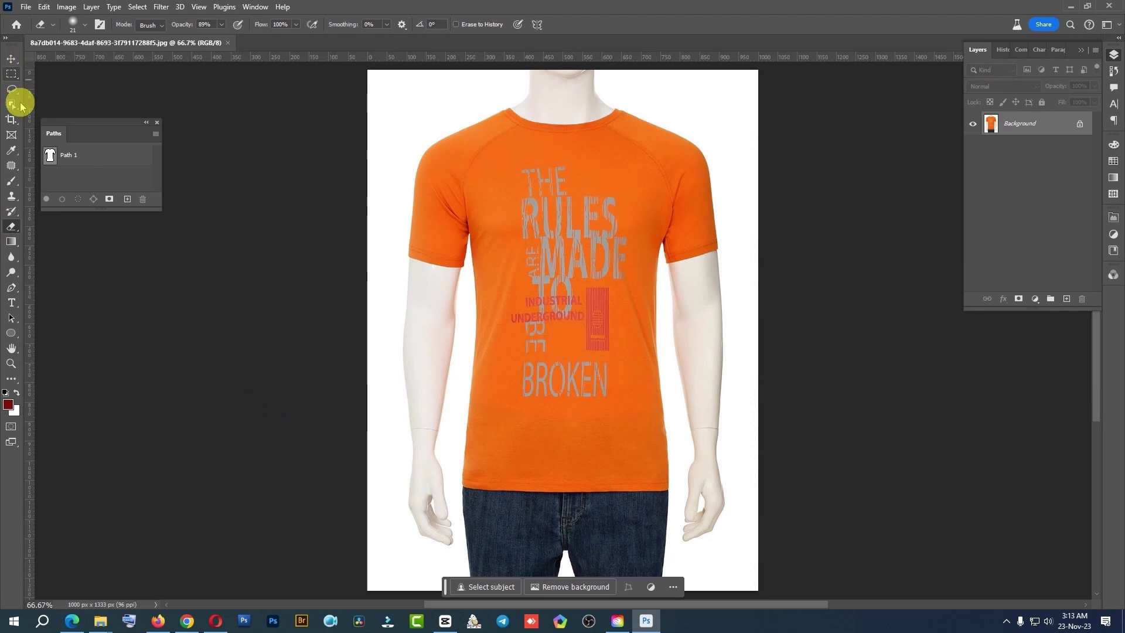
Widen the T-shirt canvas to 1974 px with the Crop tool and zoom out to see it
click(10, 121)
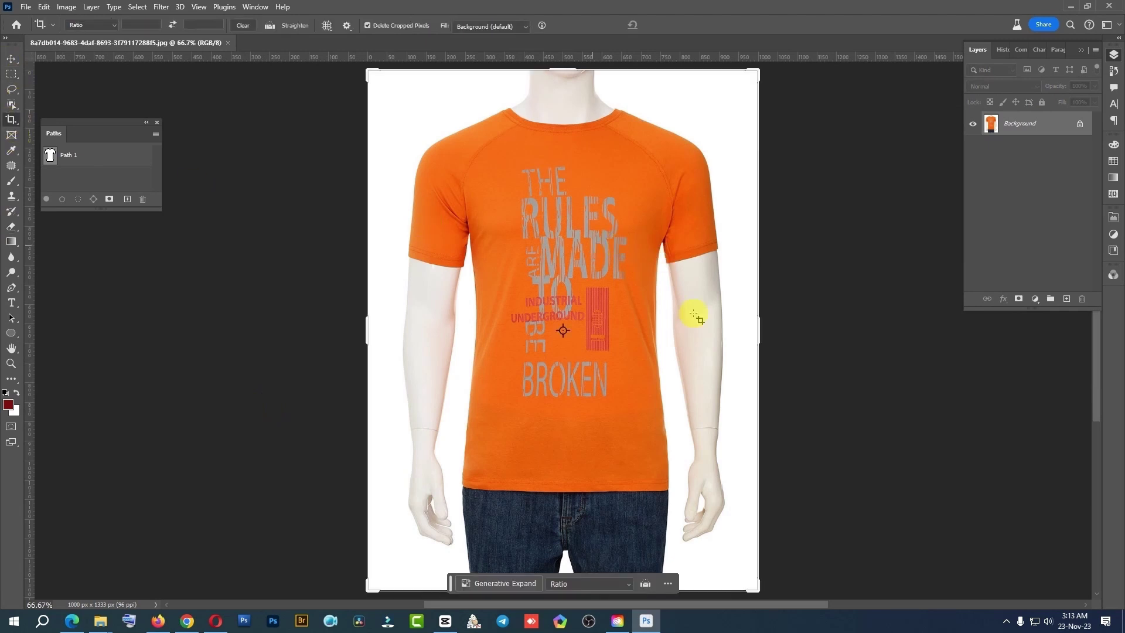
drag(759, 328, 949, 332)
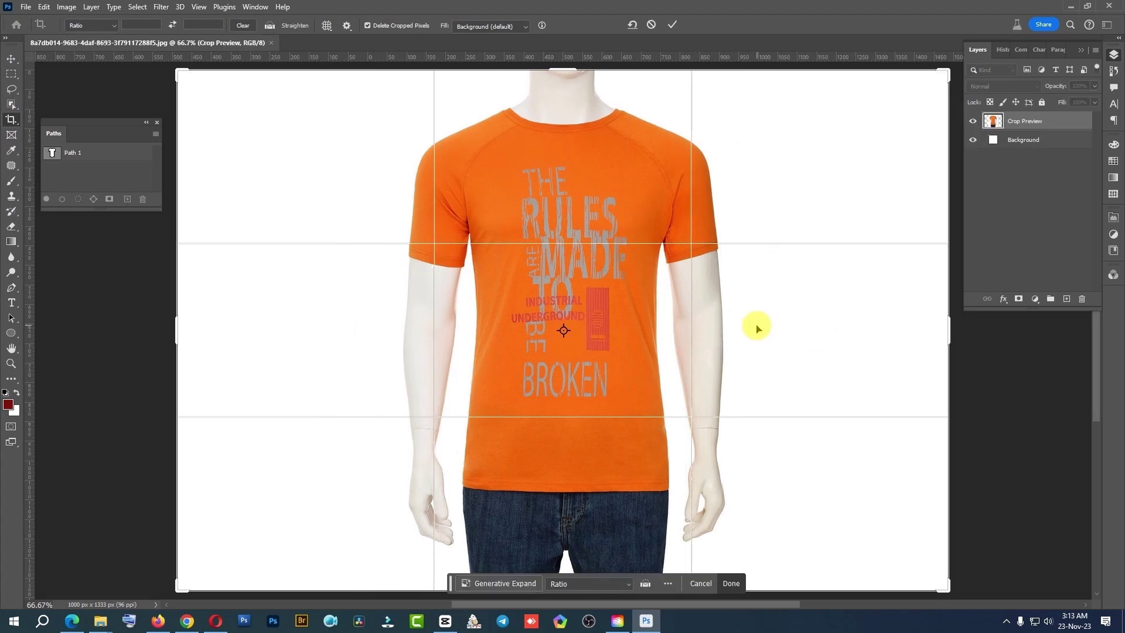
key(Return)
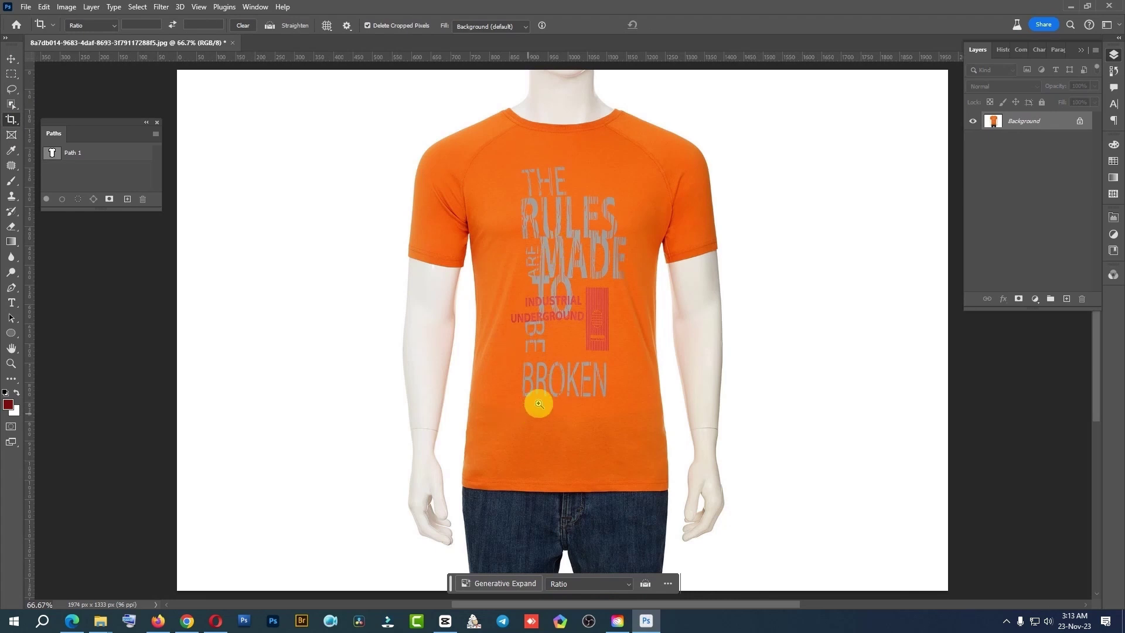
alt+click(548, 384)
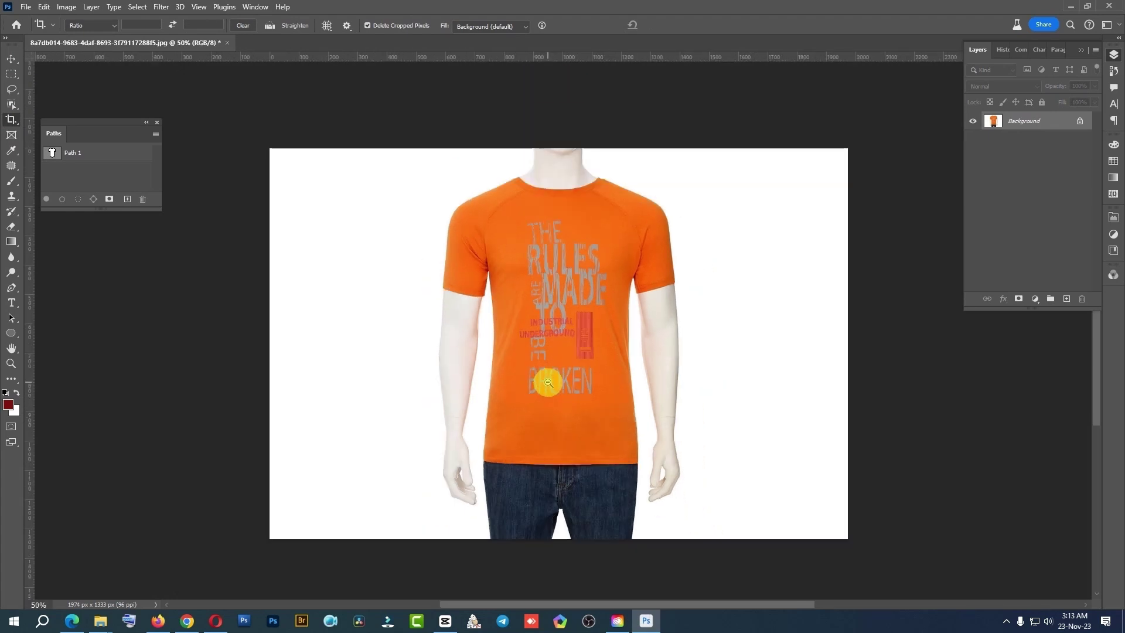
alt+click(547, 383)
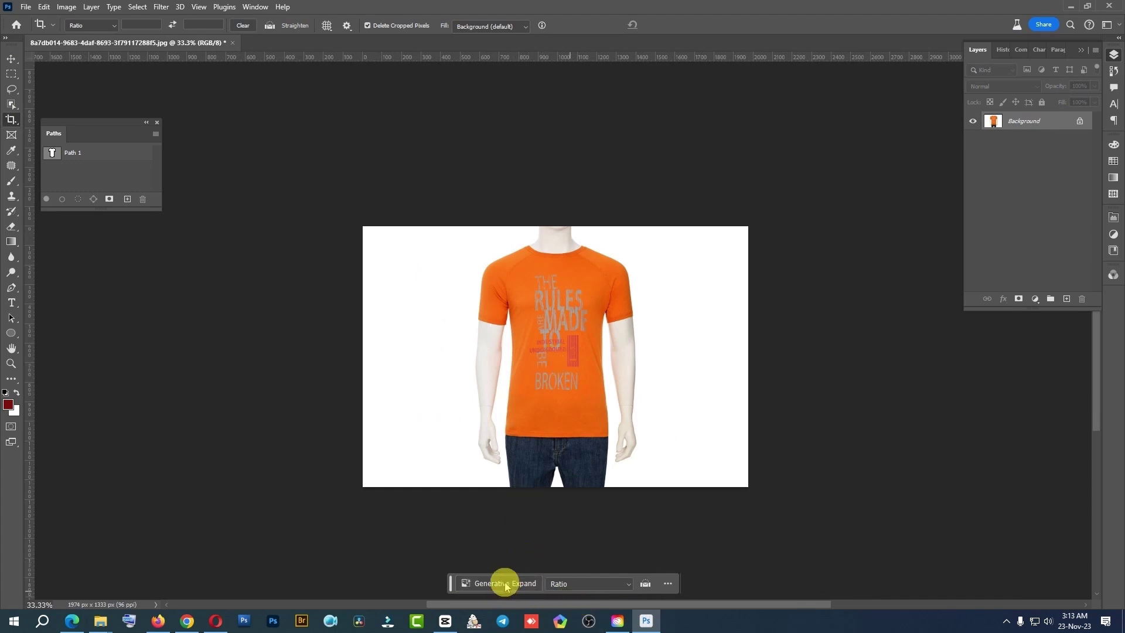
click(669, 584)
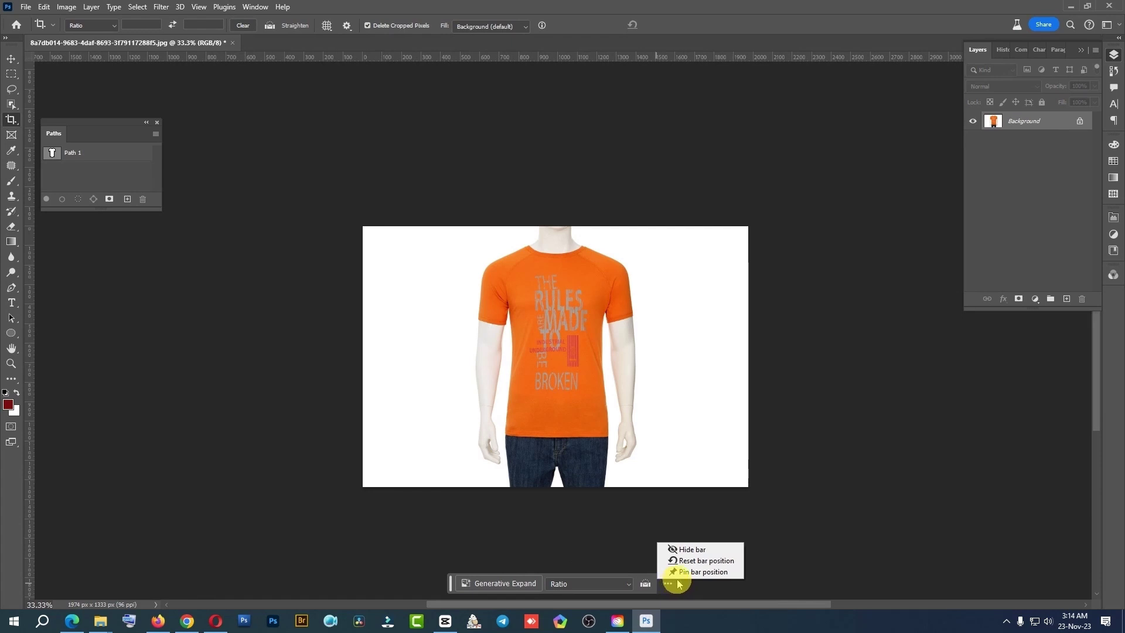
click(483, 6)
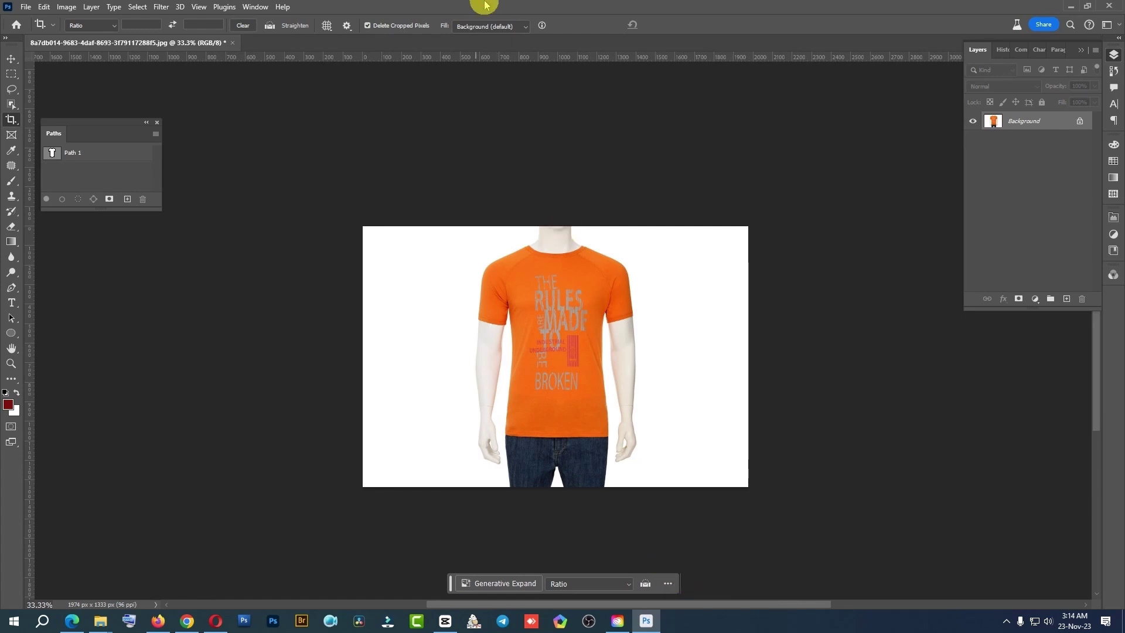
click(285, 7)
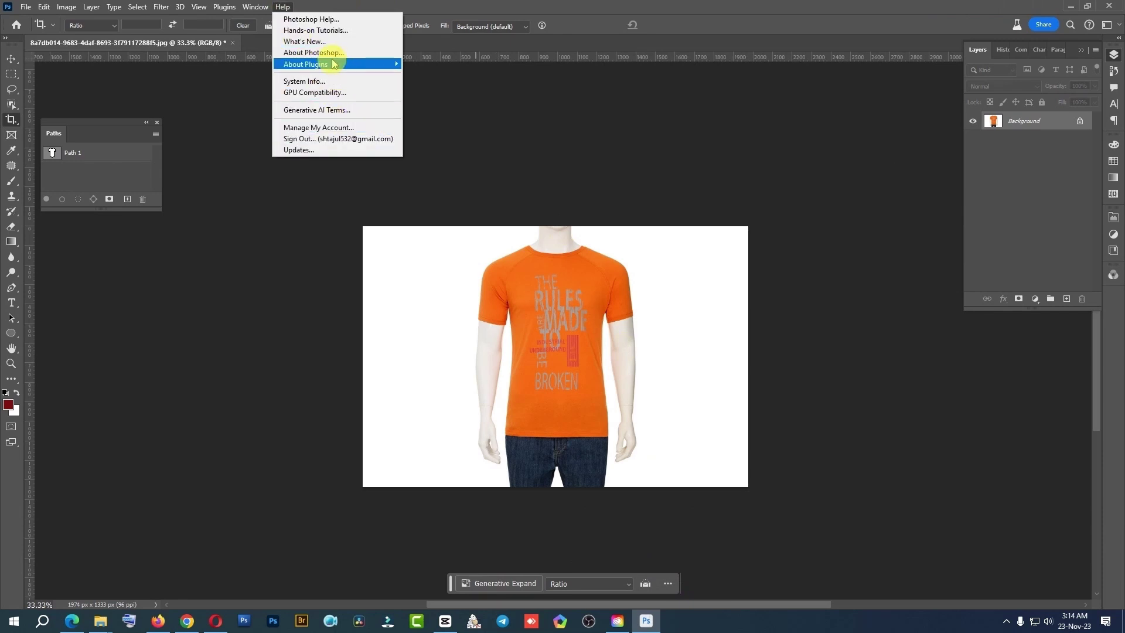
click(332, 54)
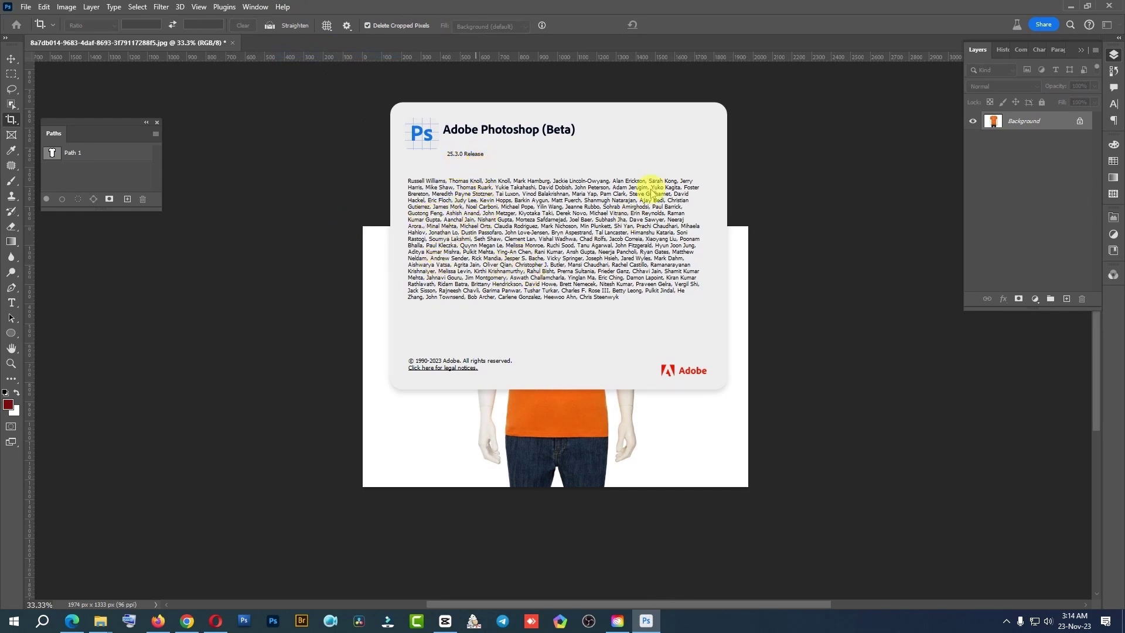
click(751, 167)
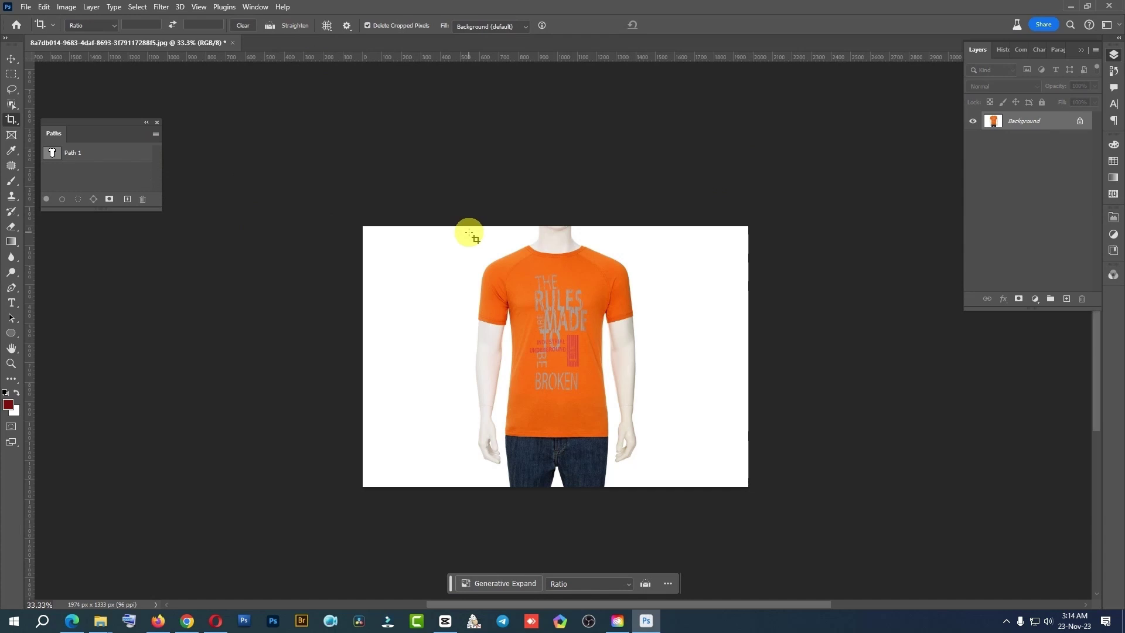
click(526, 583)
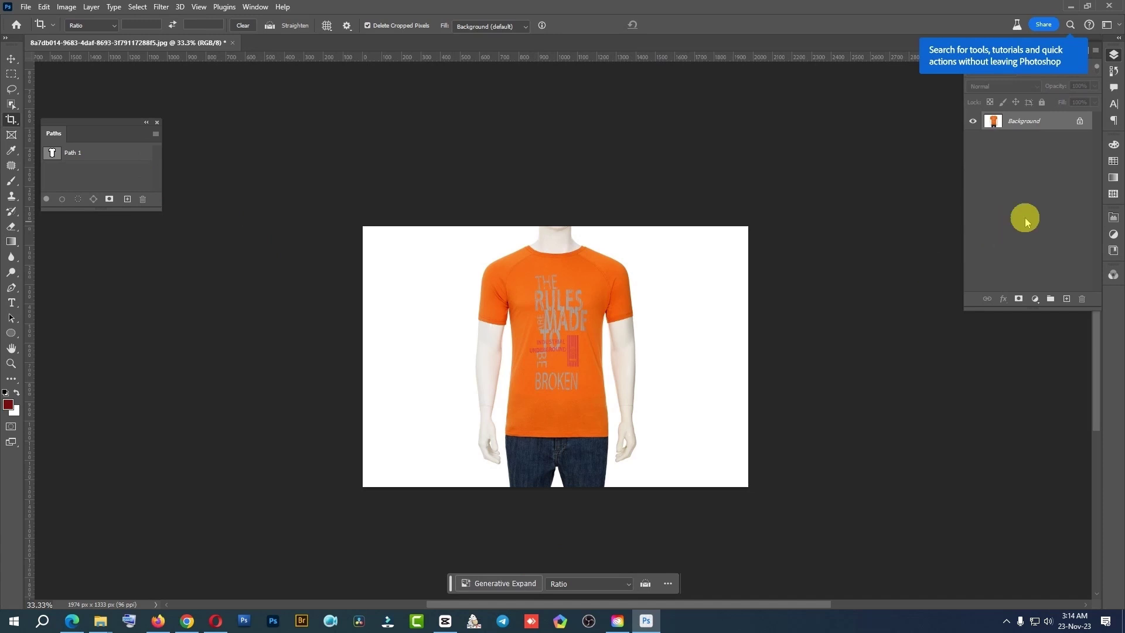
drag(1048, 129, 1066, 299)
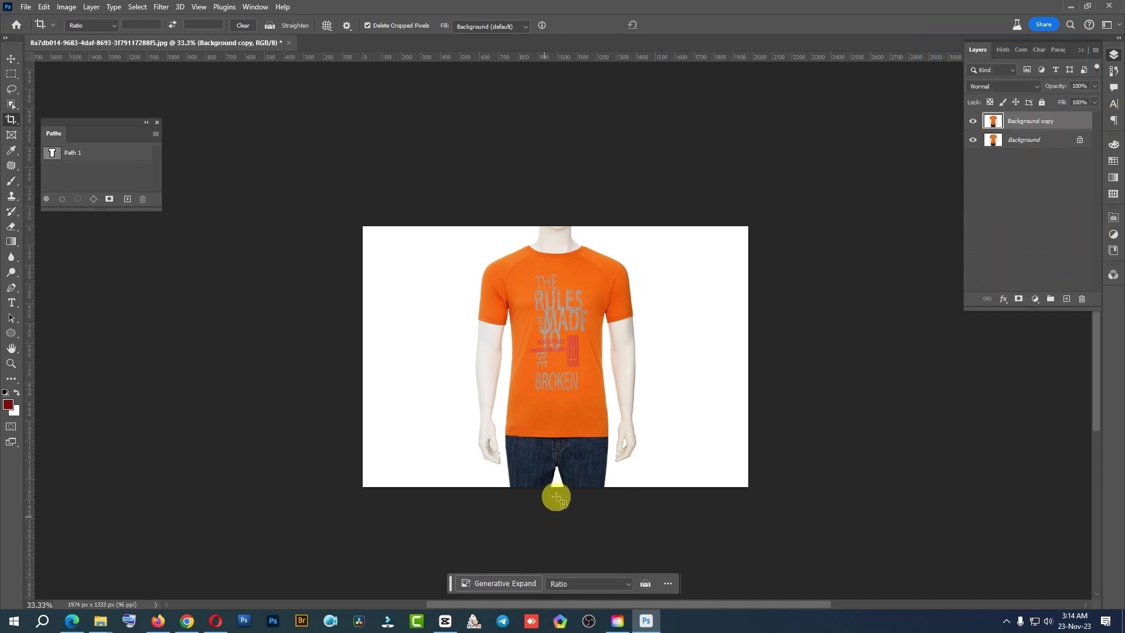
Marquee-select the empty white strips left and right of the mannequin for Generative Fill
click(507, 583)
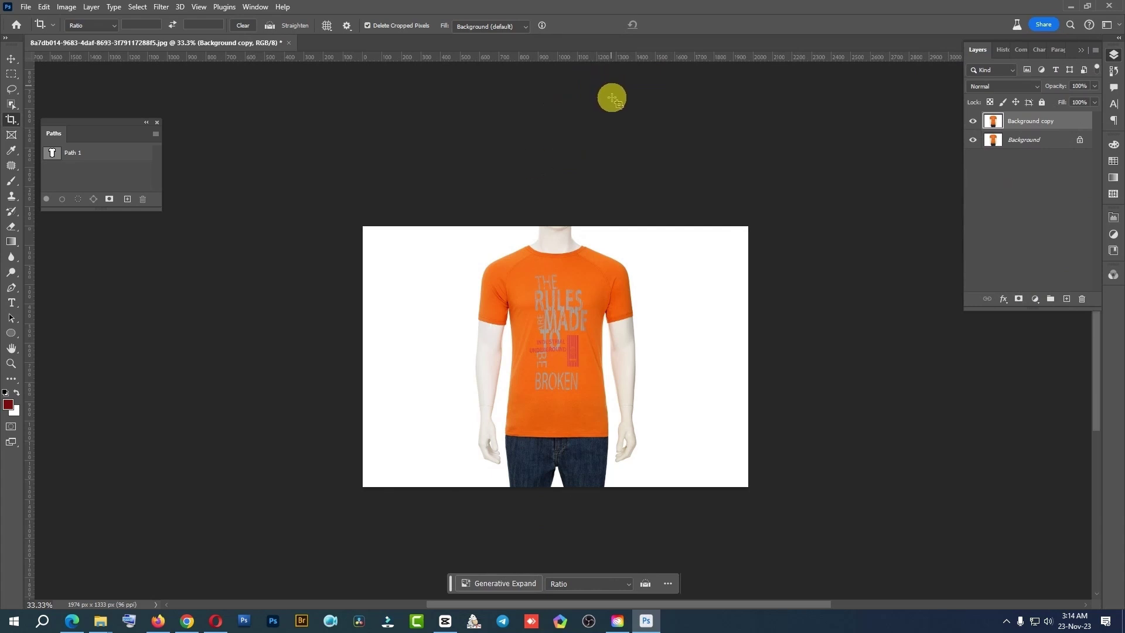
click(12, 74)
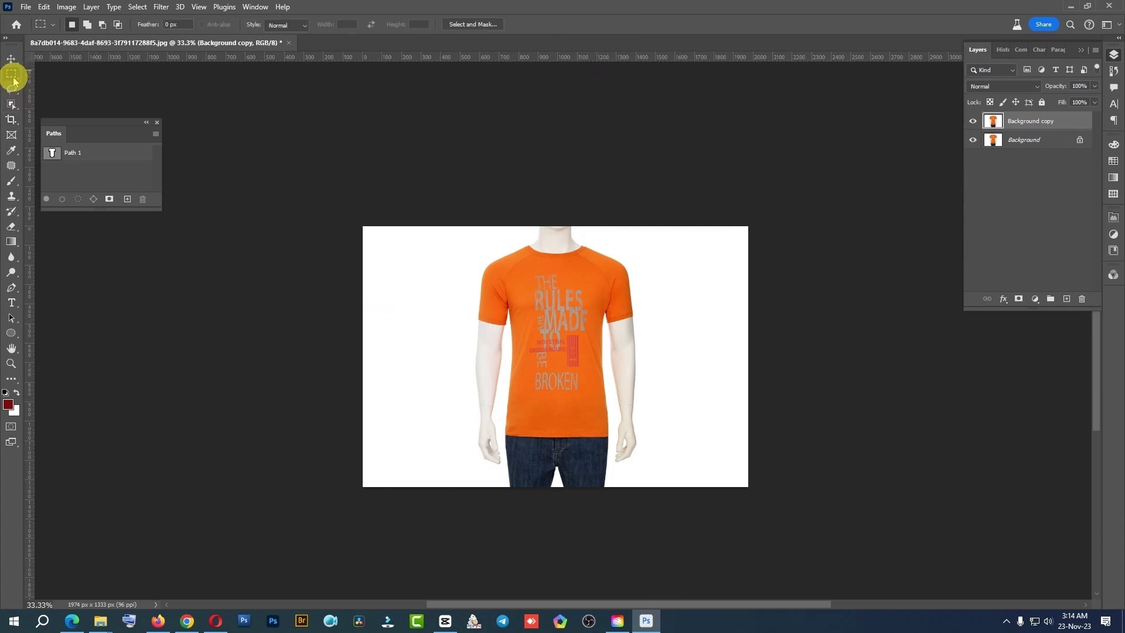
drag(337, 220, 465, 505)
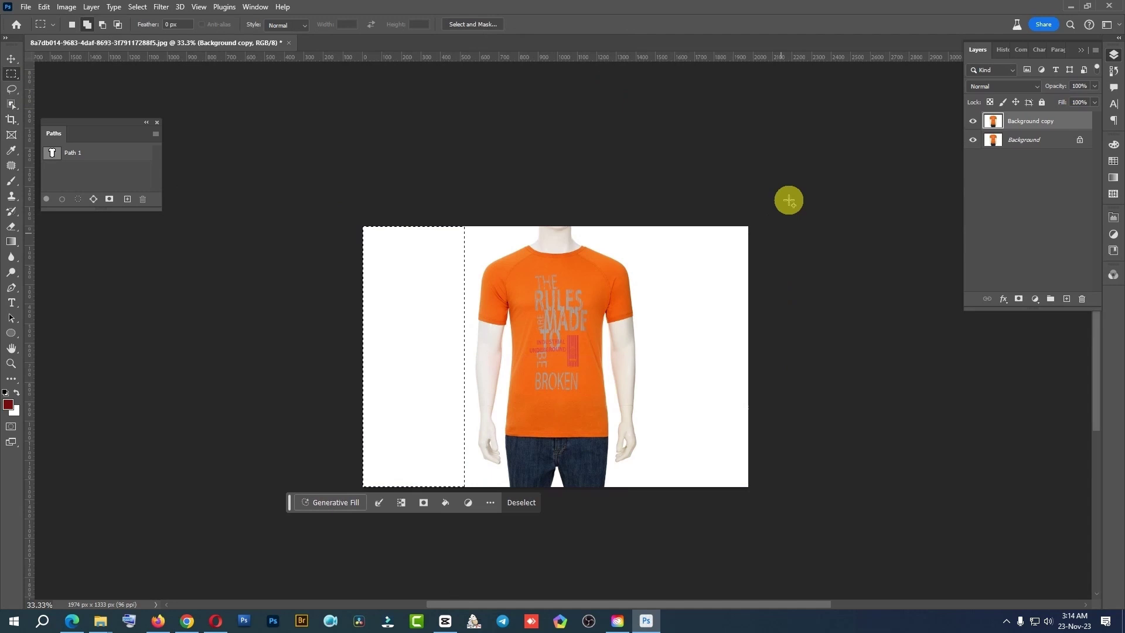
drag(786, 198, 655, 504)
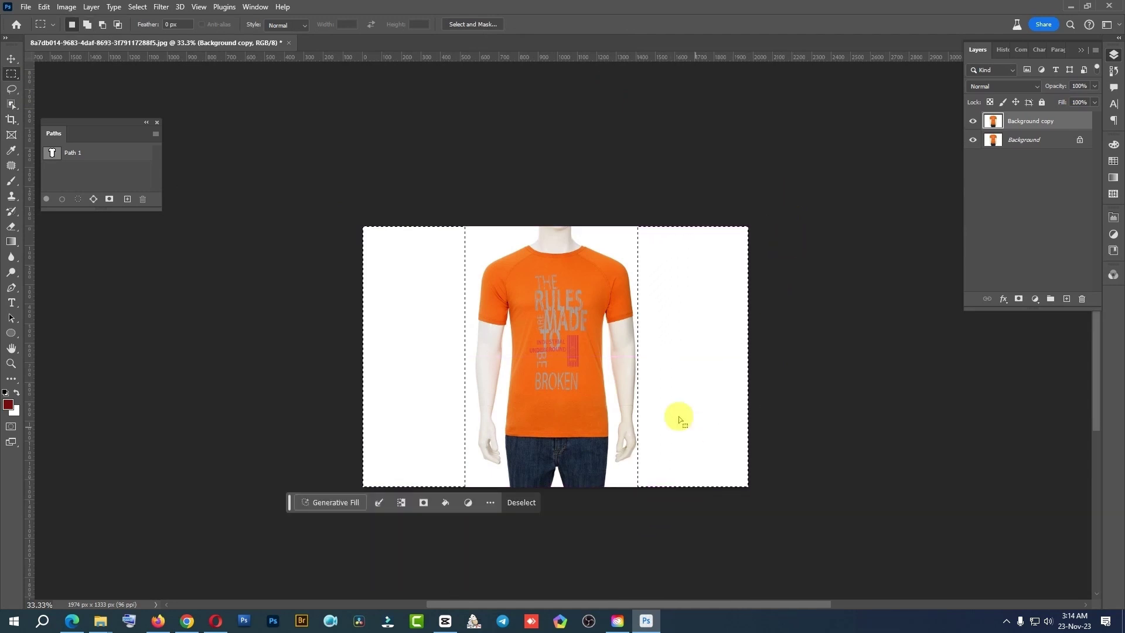
click(334, 502)
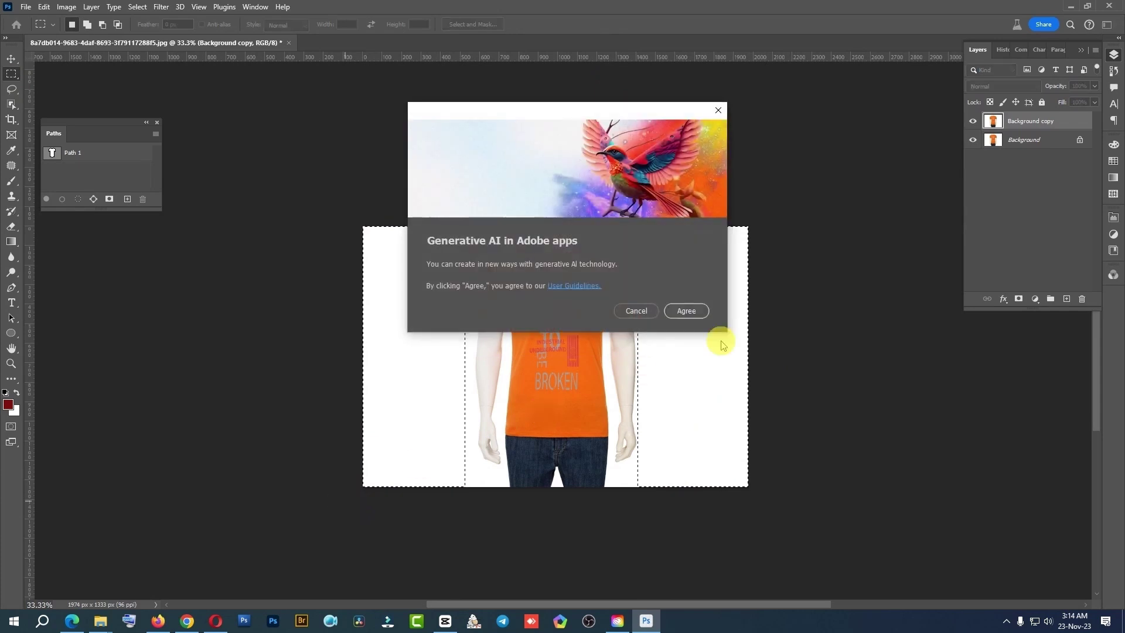
Agree to the guidelines, generate fill for both strips, keep the third variation, then close
click(690, 311)
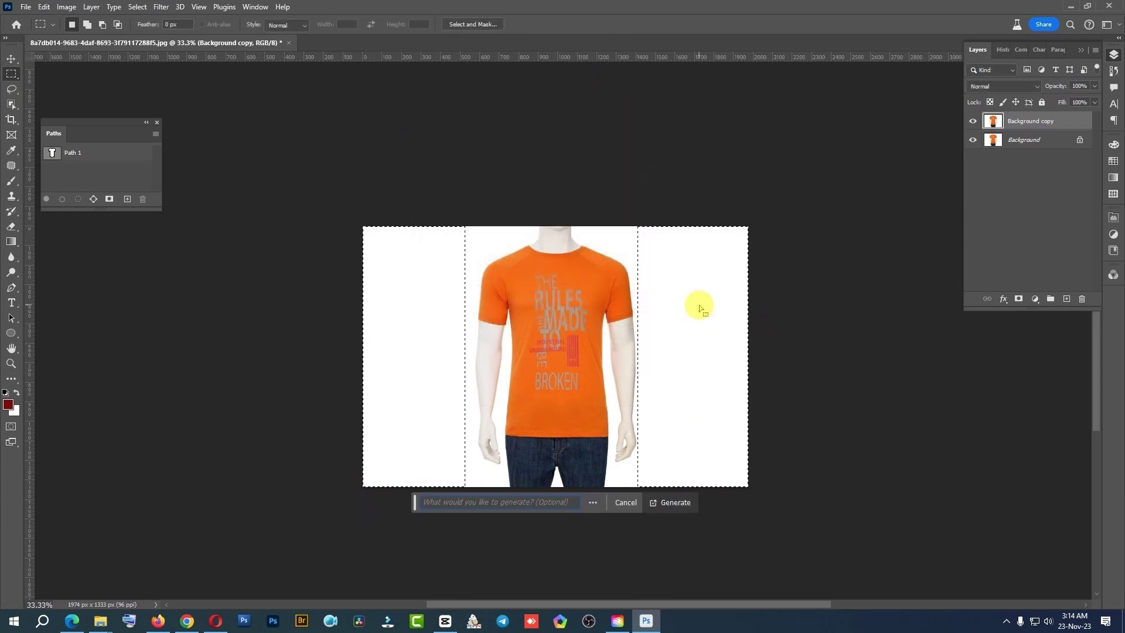
click(683, 505)
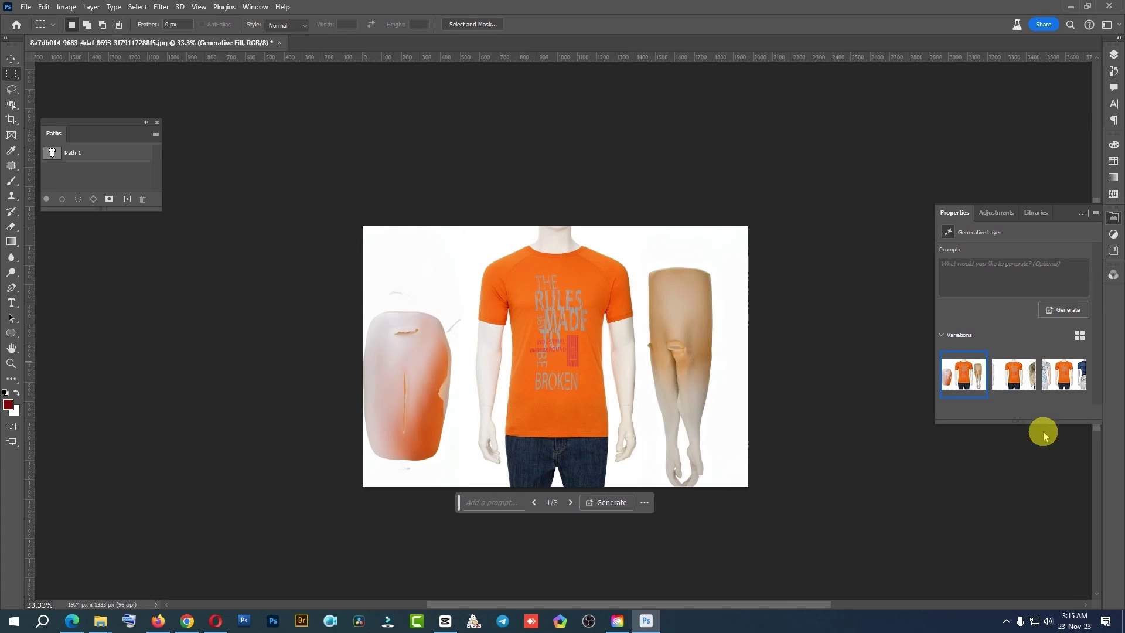
click(1012, 380)
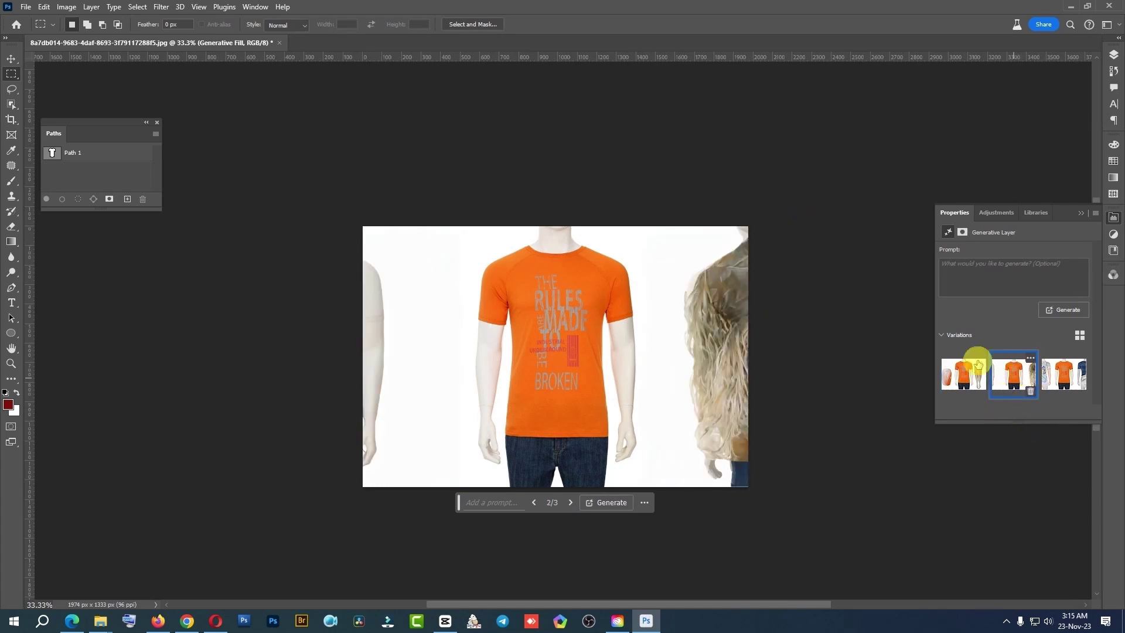
click(1054, 375)
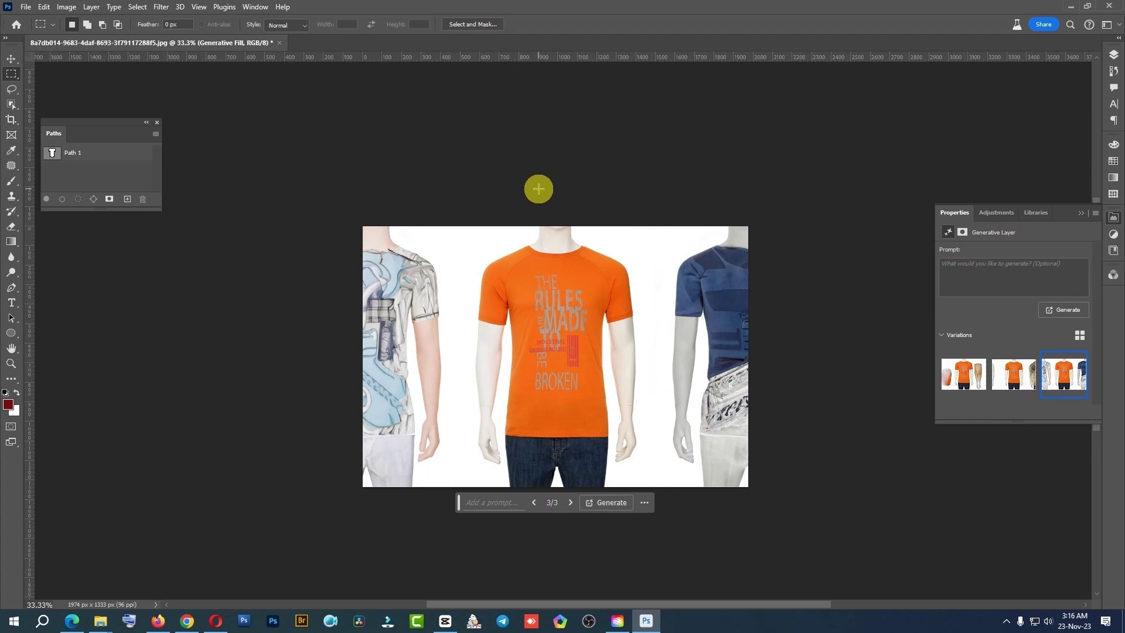
click(281, 44)
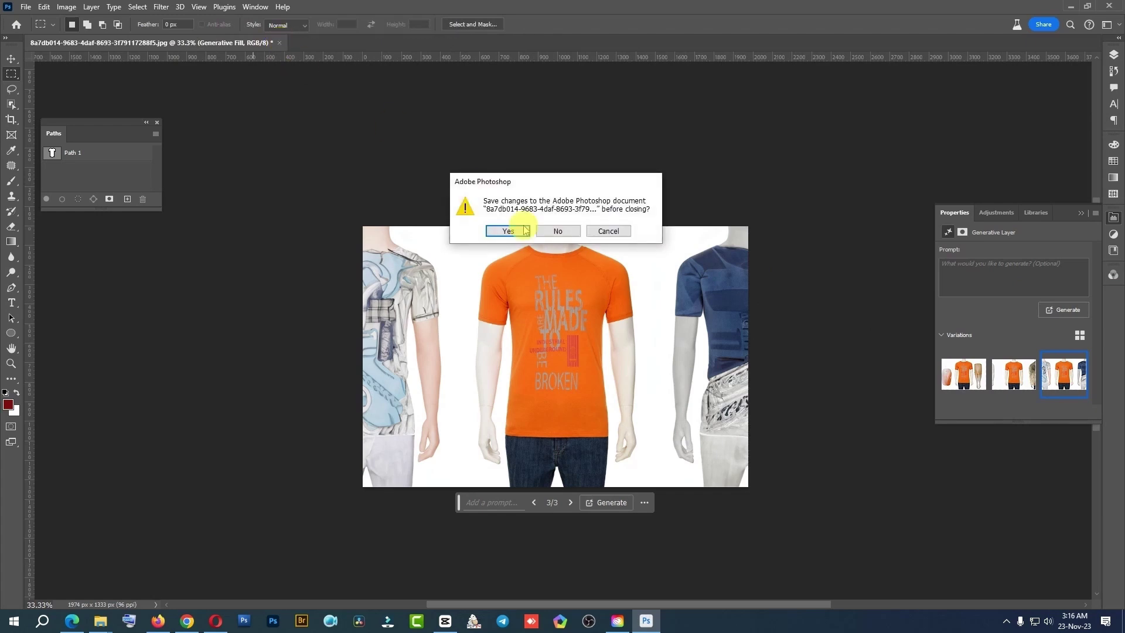
click(564, 232)
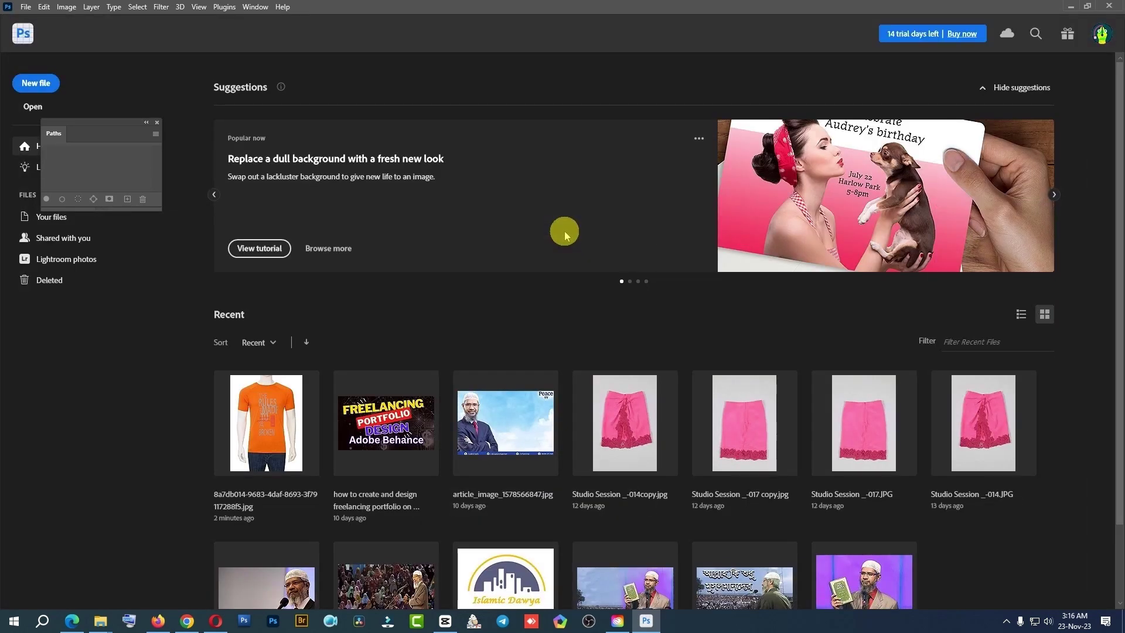
click(503, 421)
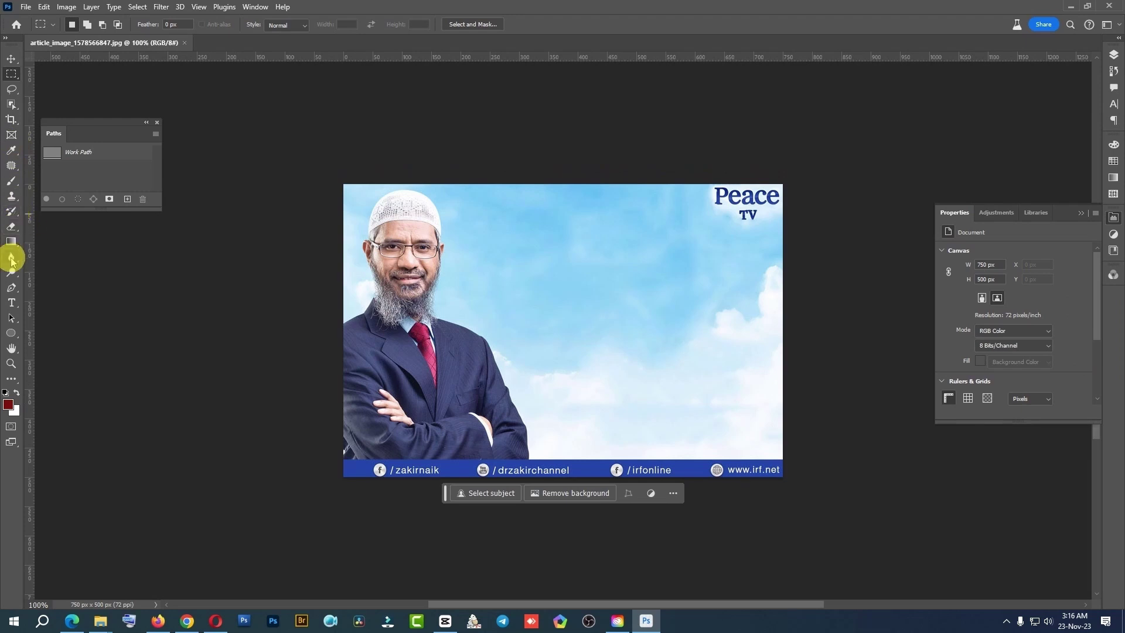
Select the Remove Tool and duplicate the Background layer
click(18, 168)
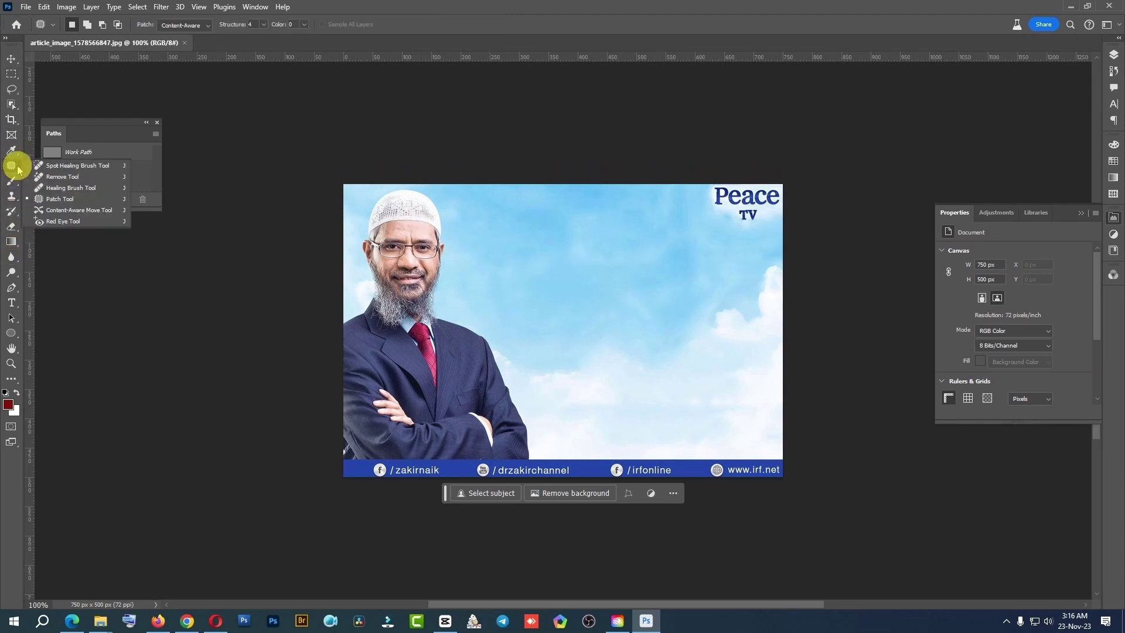
click(60, 176)
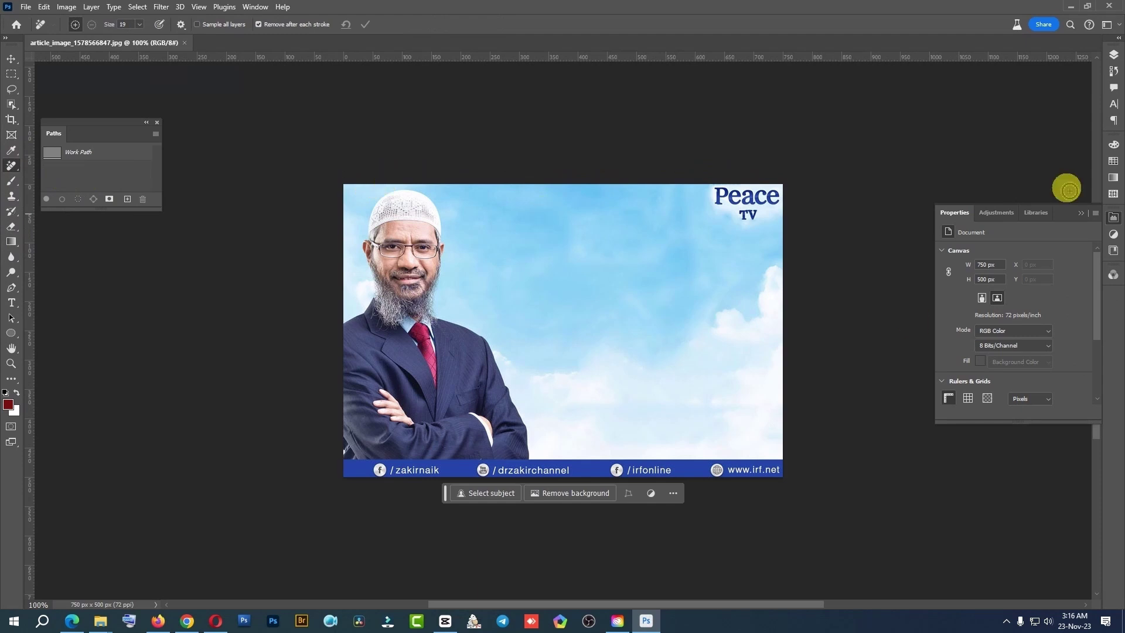
click(1114, 59)
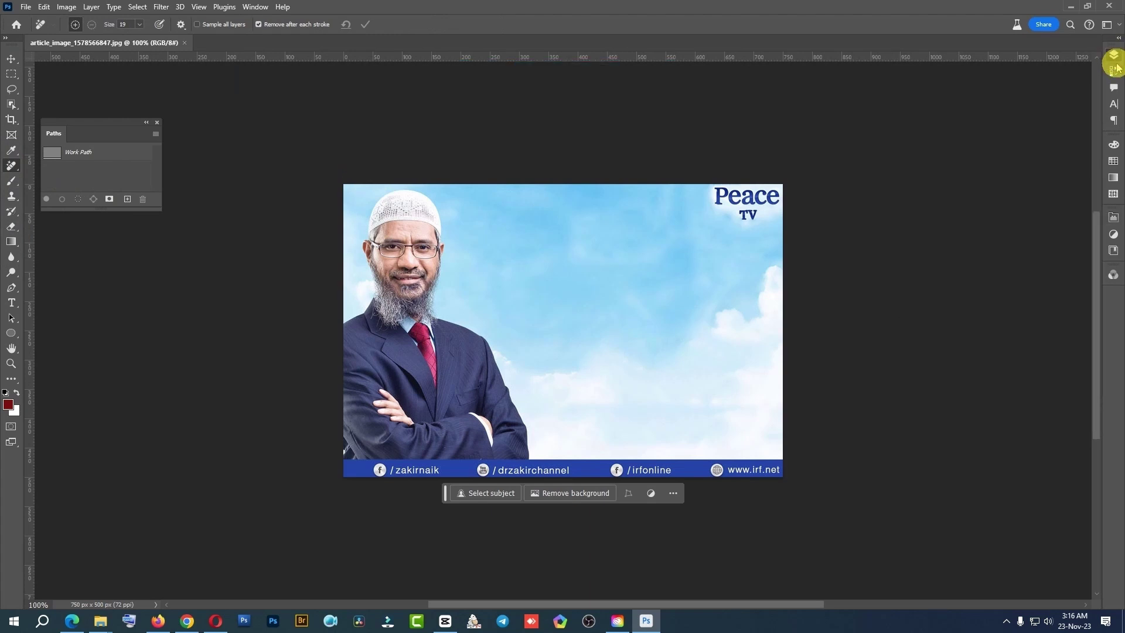
click(1114, 58)
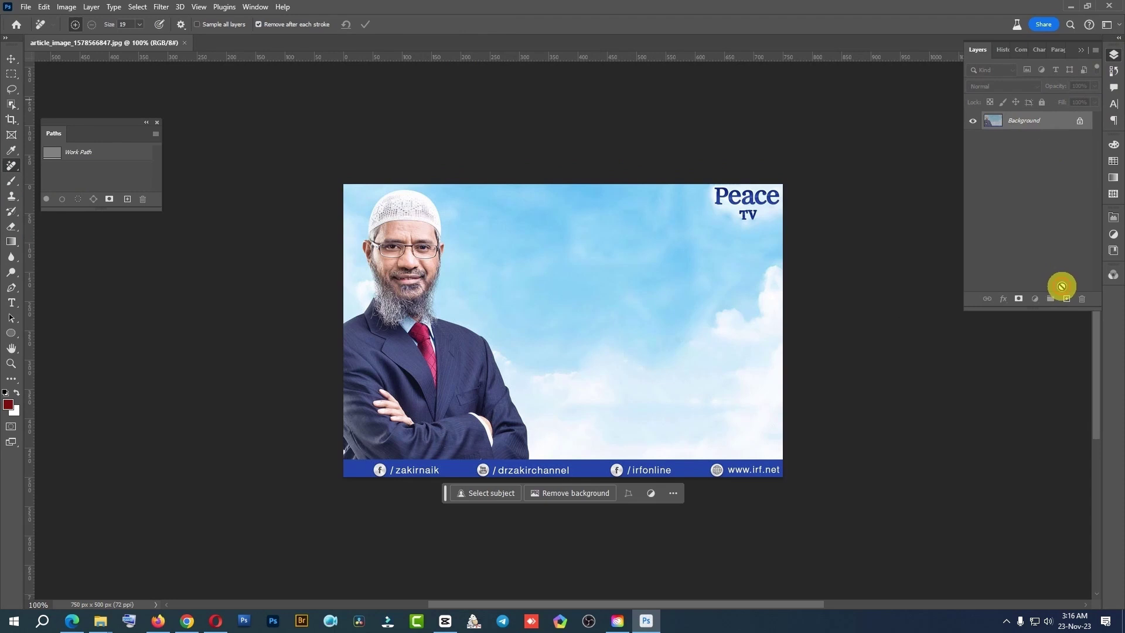
drag(1061, 286, 1067, 300)
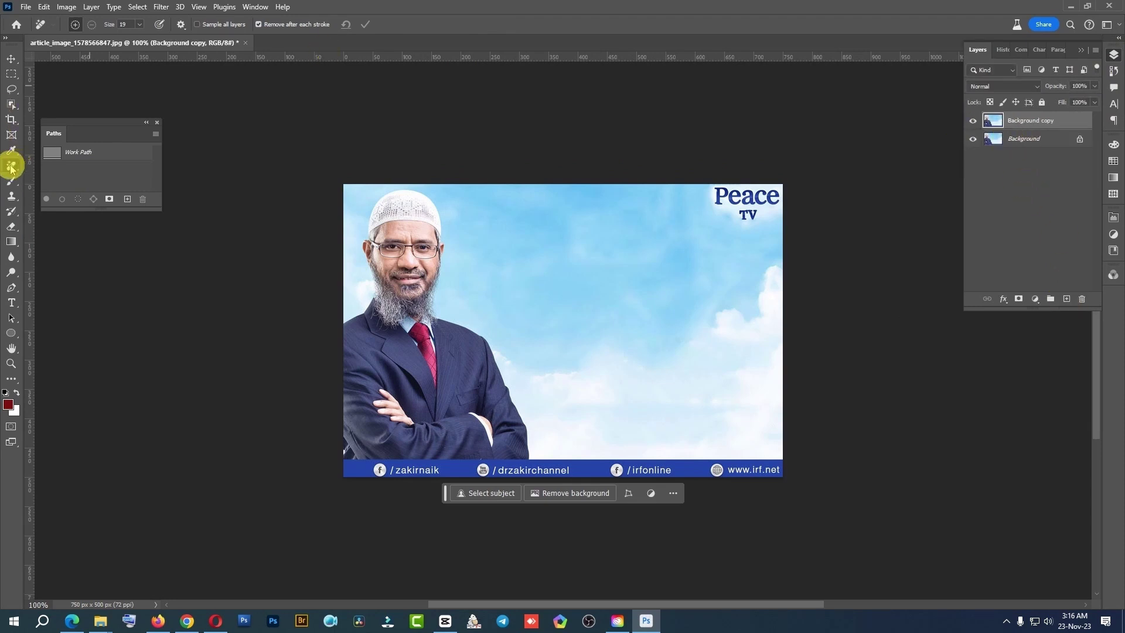
Erase the Peace TV logo, then the man and bottom banner, with the Remove Tool
mouse_move(710, 215)
mouse_down()
mouse_move(717, 187)
mouse_move(743, 207)
mouse_move(794, 195)
mouse_move(725, 187)
mouse_move(782, 189)
mouse_move(745, 197)
mouse_move(773, 195)
mouse_up()
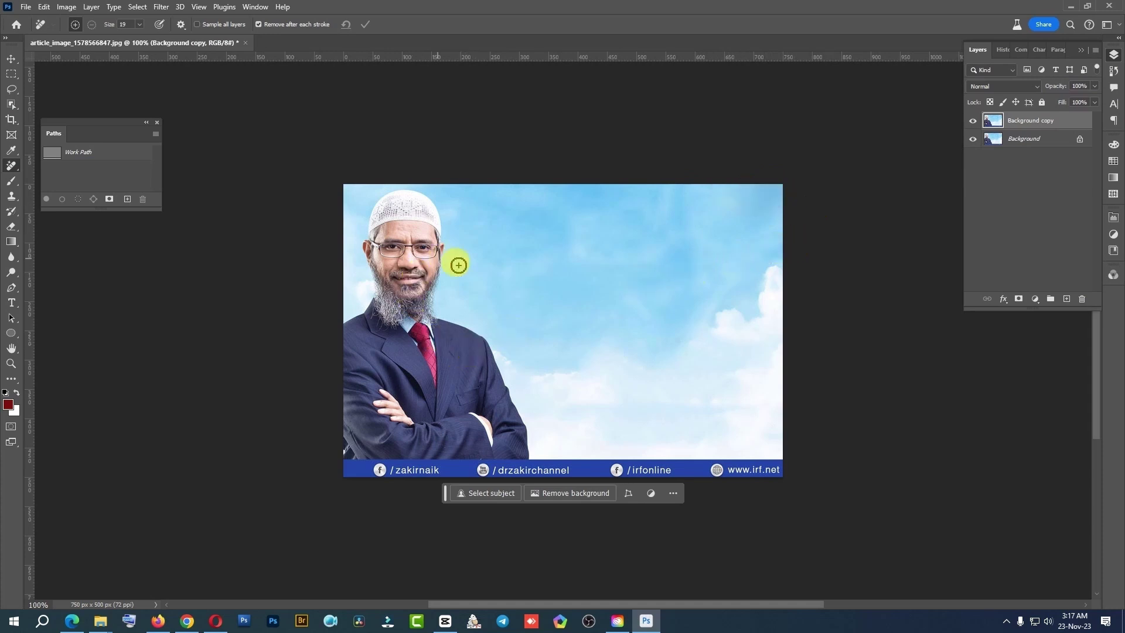
mouse_move(466, 192)
mouse_down()
mouse_move(494, 308)
mouse_move(528, 373)
mouse_up()
mouse_move(553, 409)
mouse_down()
mouse_move(586, 444)
mouse_move(771, 456)
mouse_move(792, 473)
mouse_up()
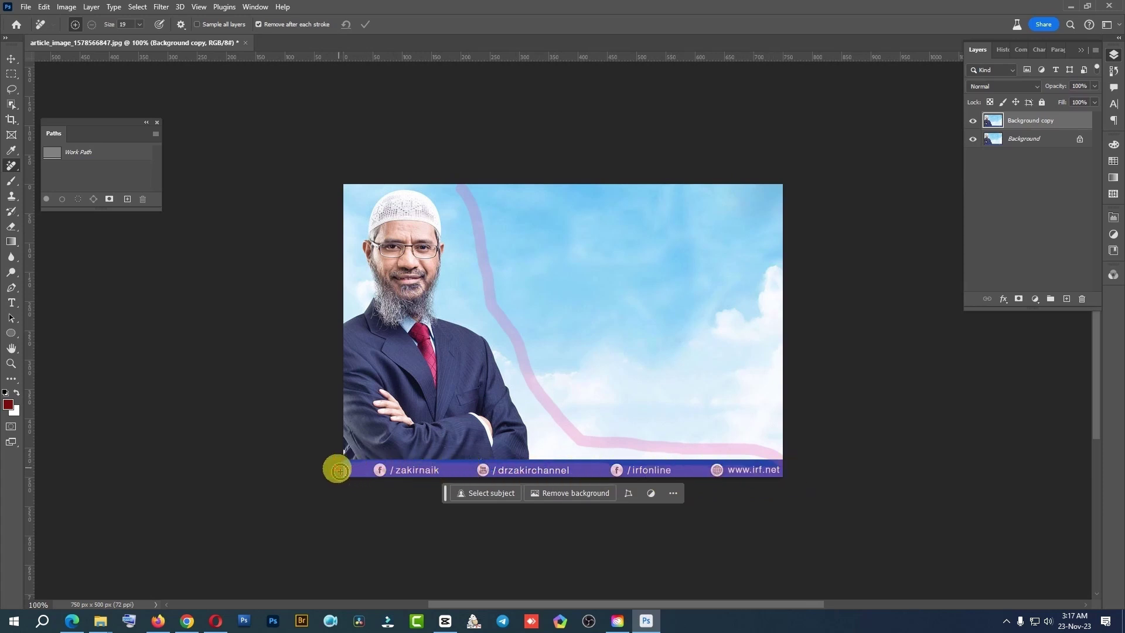
drag(338, 470, 349, 326)
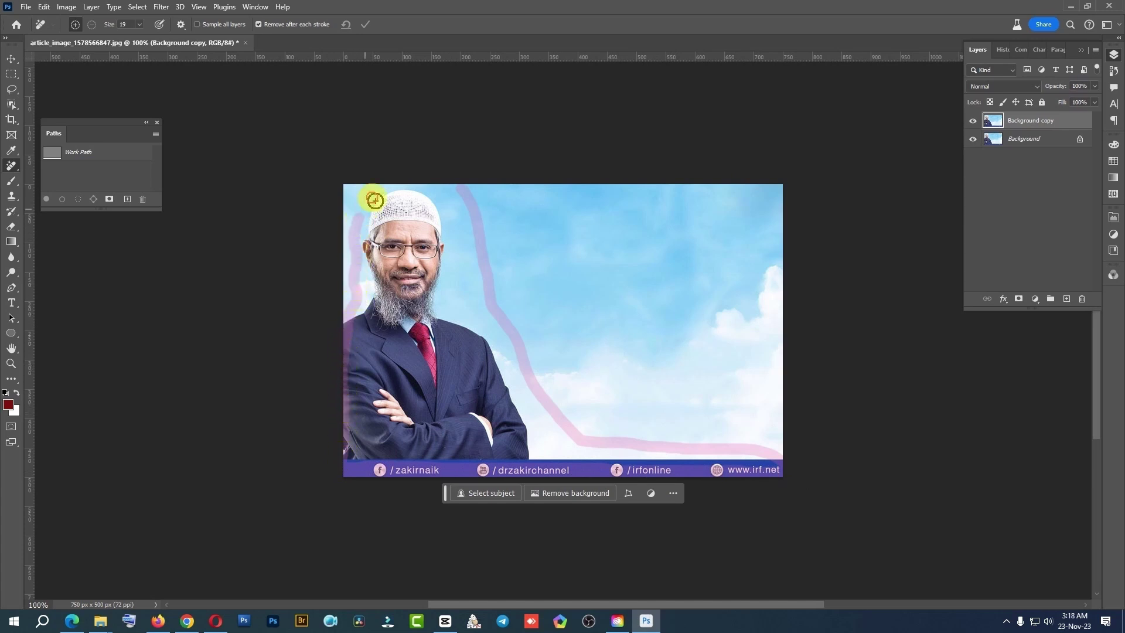
mouse_move(387, 187)
mouse_down()
mouse_move(457, 181)
mouse_move(472, 206)
mouse_up()
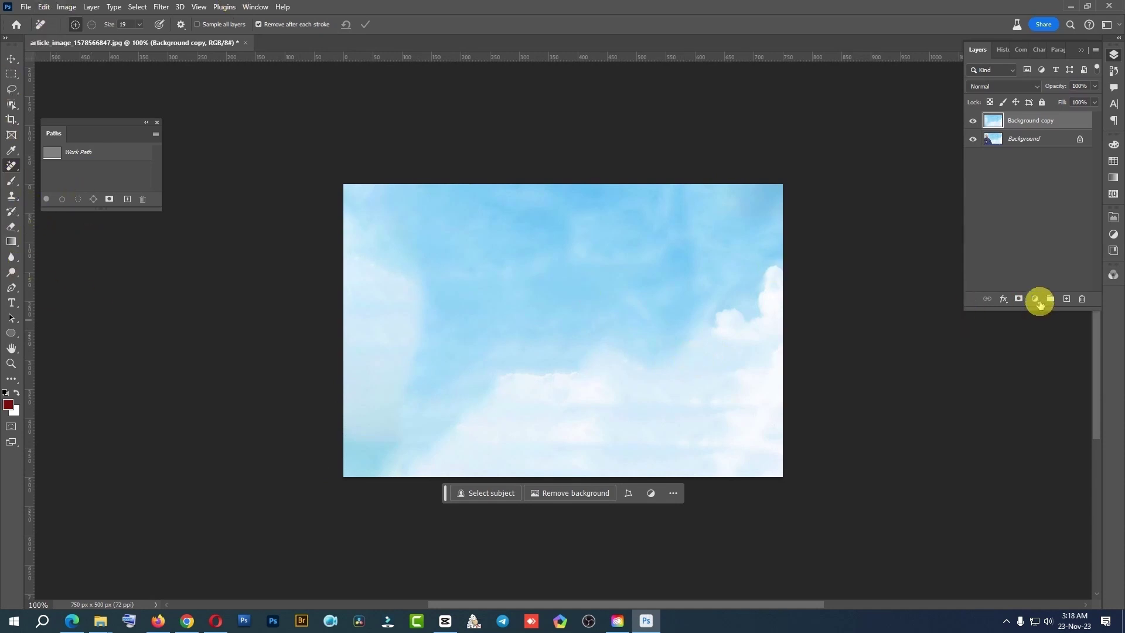
Add an Exposure adjustment layer and set its exposure to -1.17
click(1037, 301)
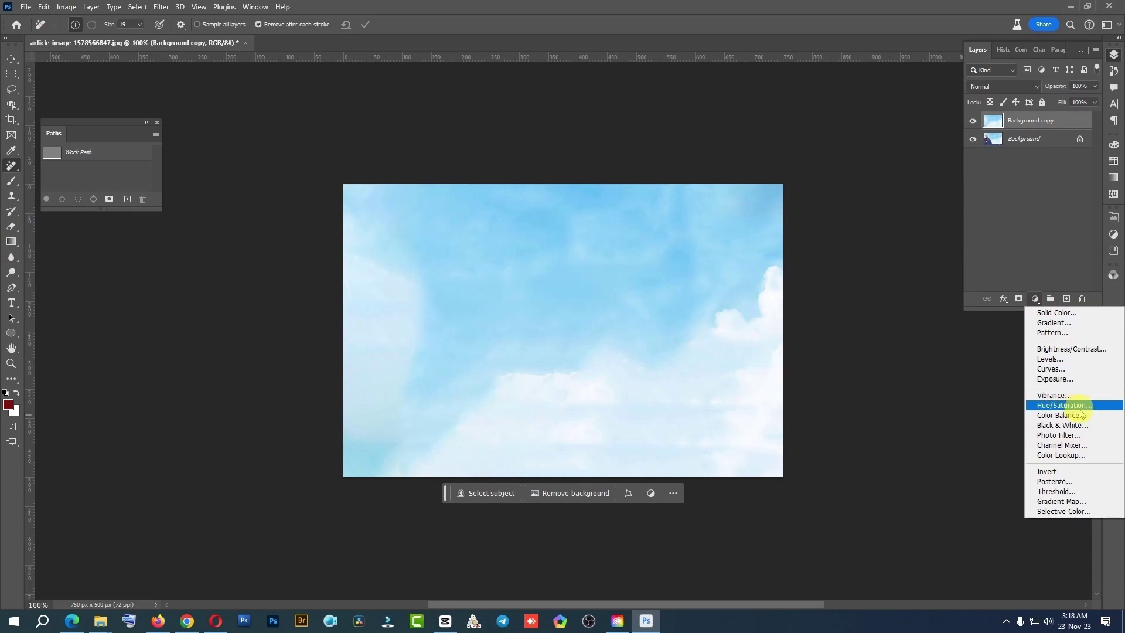
click(1054, 379)
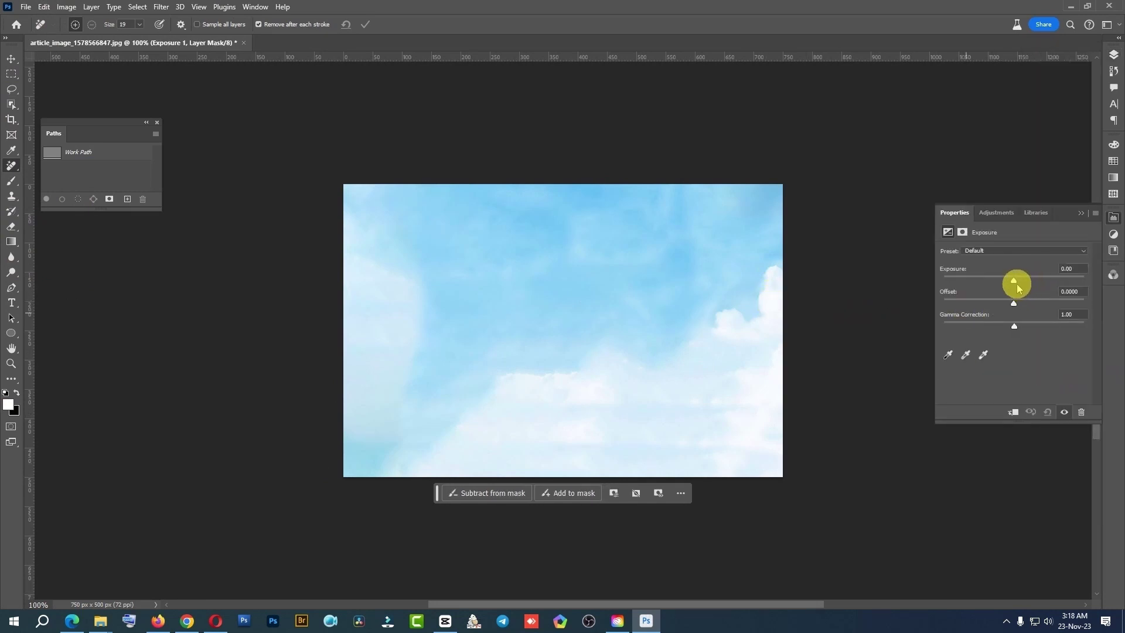
drag(1013, 283, 1004, 285)
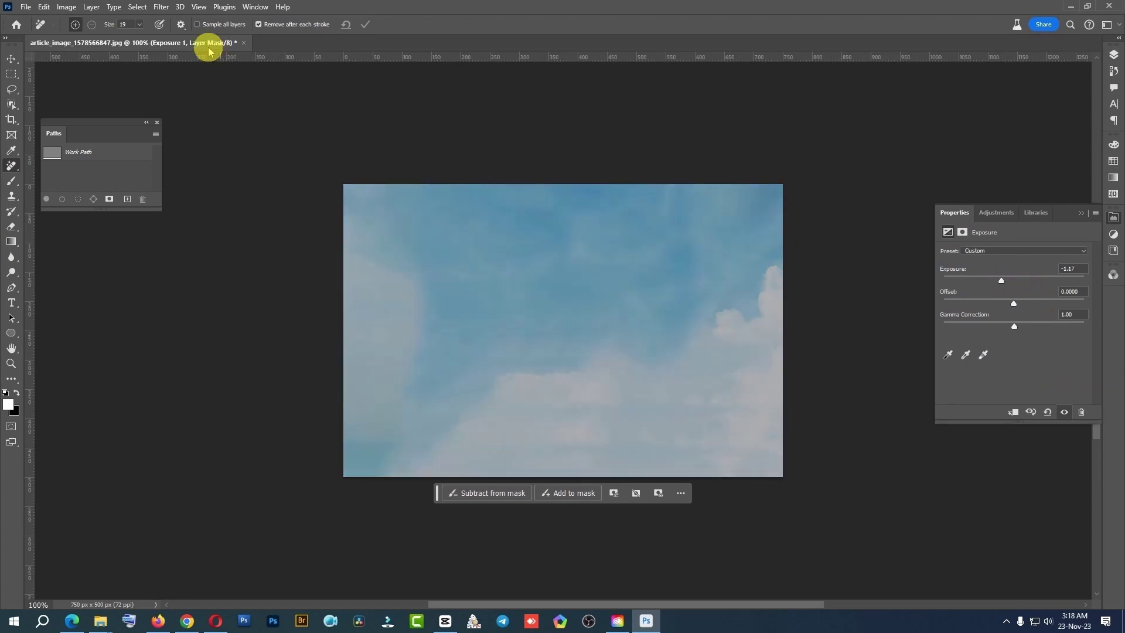
click(18, 245)
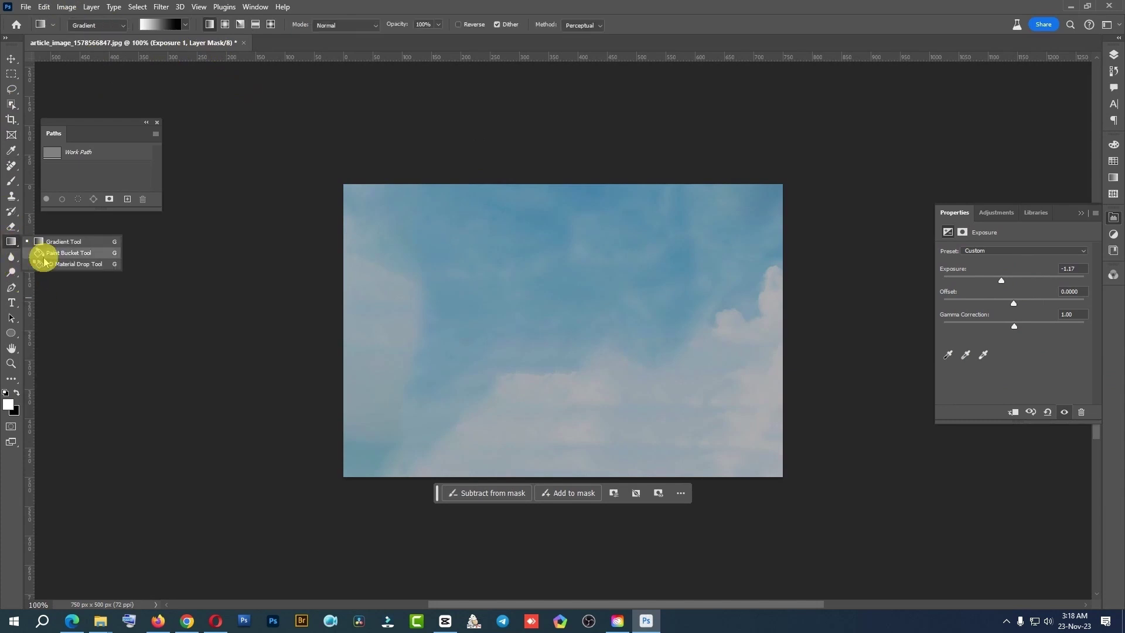
Draw a radial gradient on the Exposure mask and reshape it into a tilted ellipse
click(12, 242)
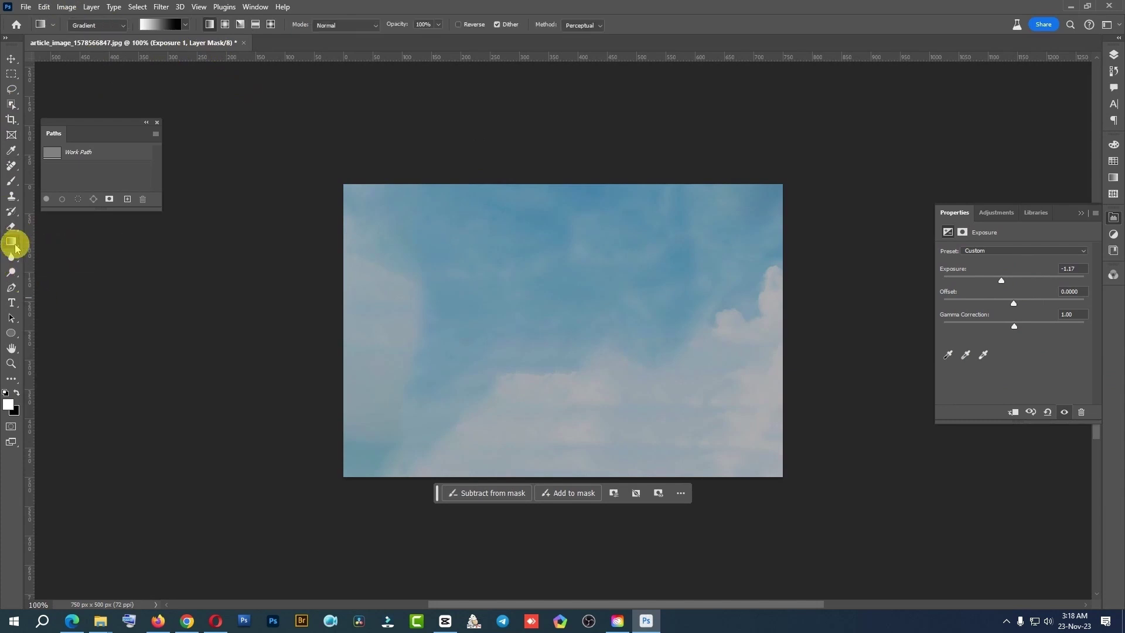
click(228, 25)
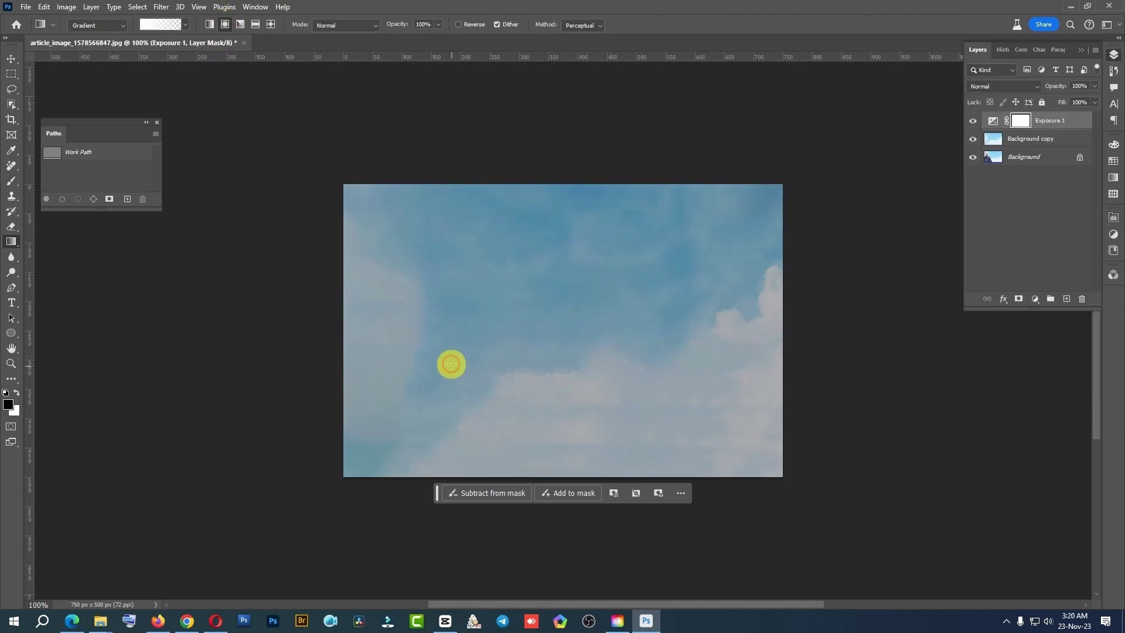
drag(451, 365, 577, 298)
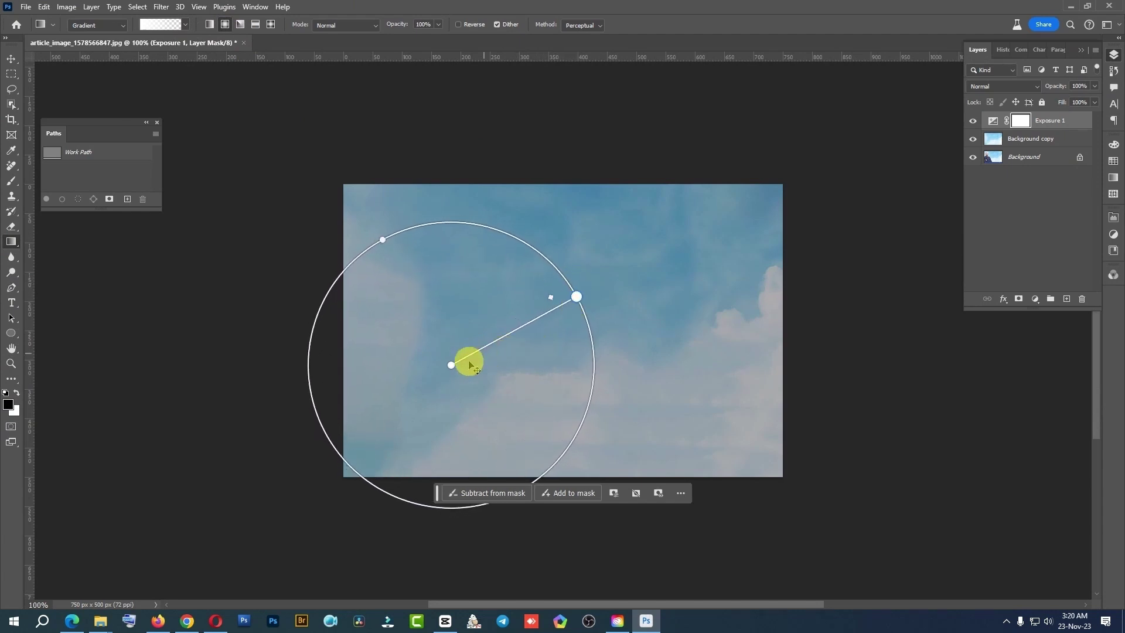
drag(467, 360, 540, 326)
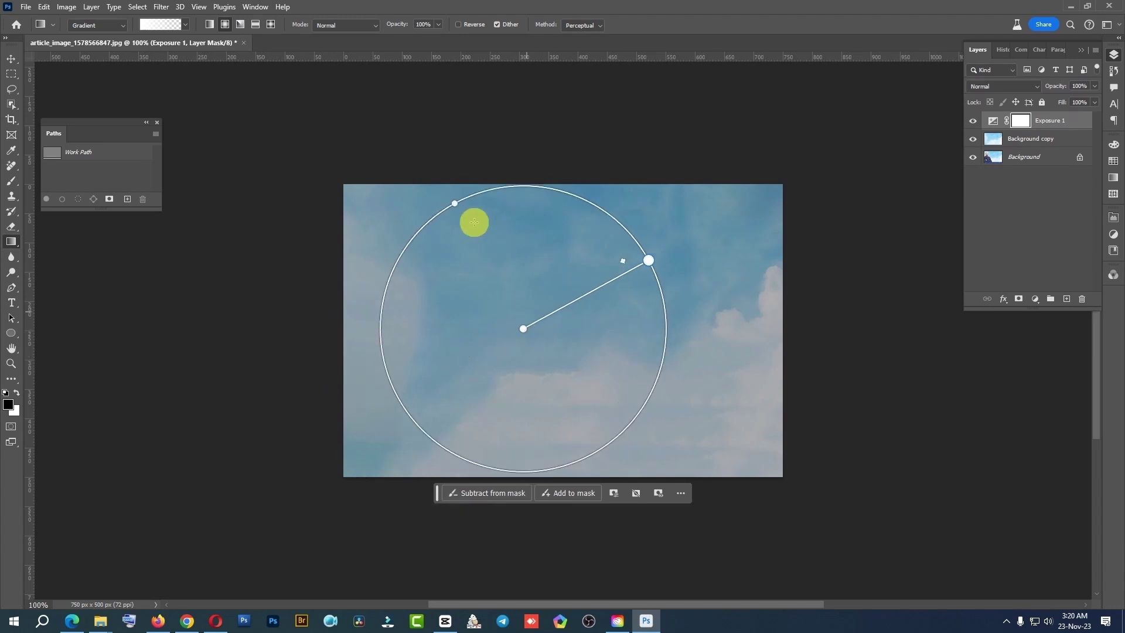
drag(454, 203, 487, 262)
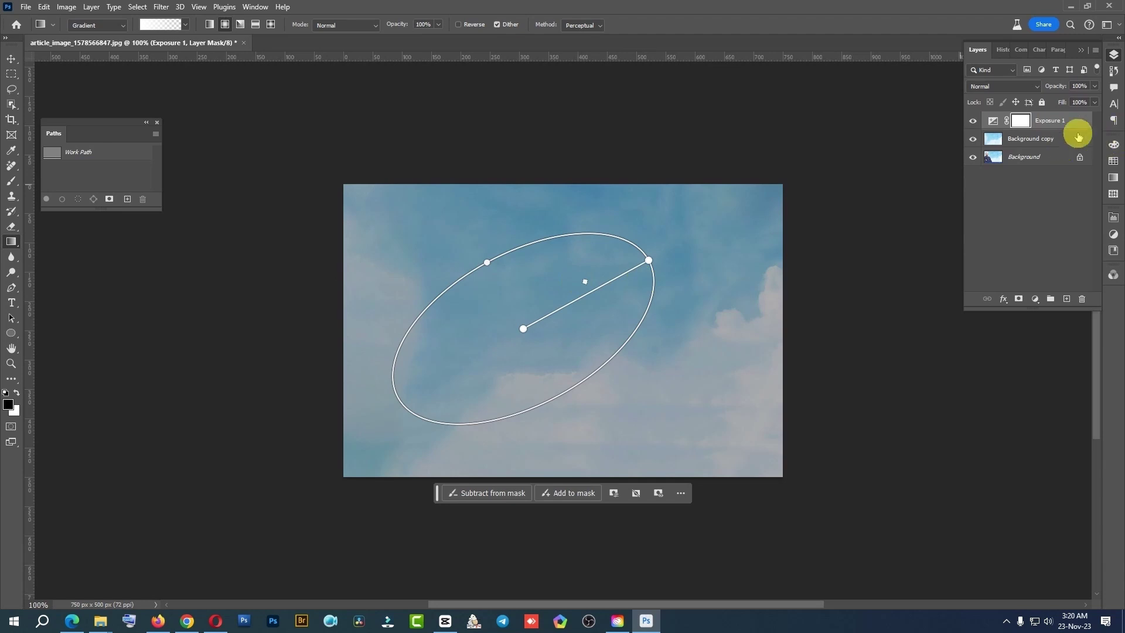
Apply the third Basics gradient preset, enlarge and realign the ellipse diagonally, then compare
click(185, 25)
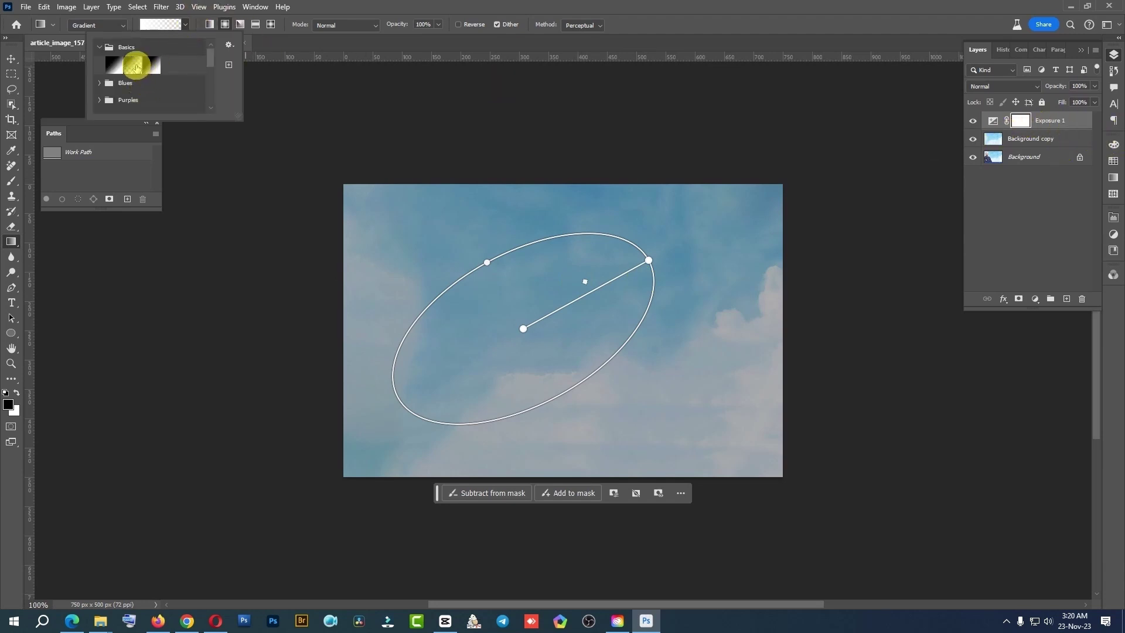
click(159, 65)
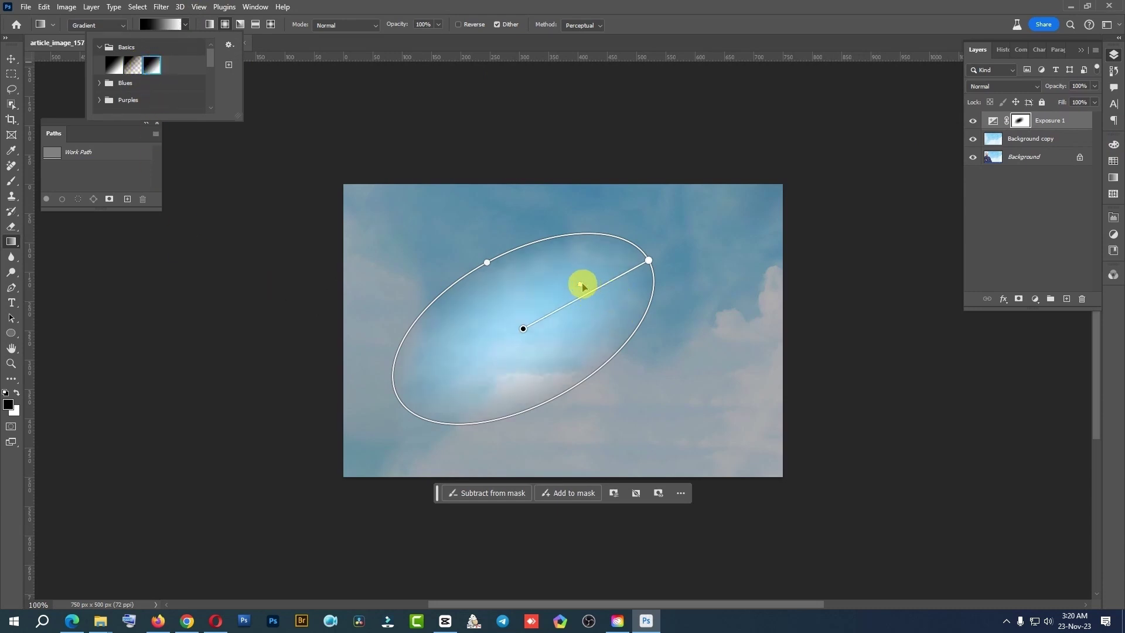
mouse_move(582, 285)
mouse_down()
mouse_move(626, 273)
mouse_move(601, 285)
mouse_up()
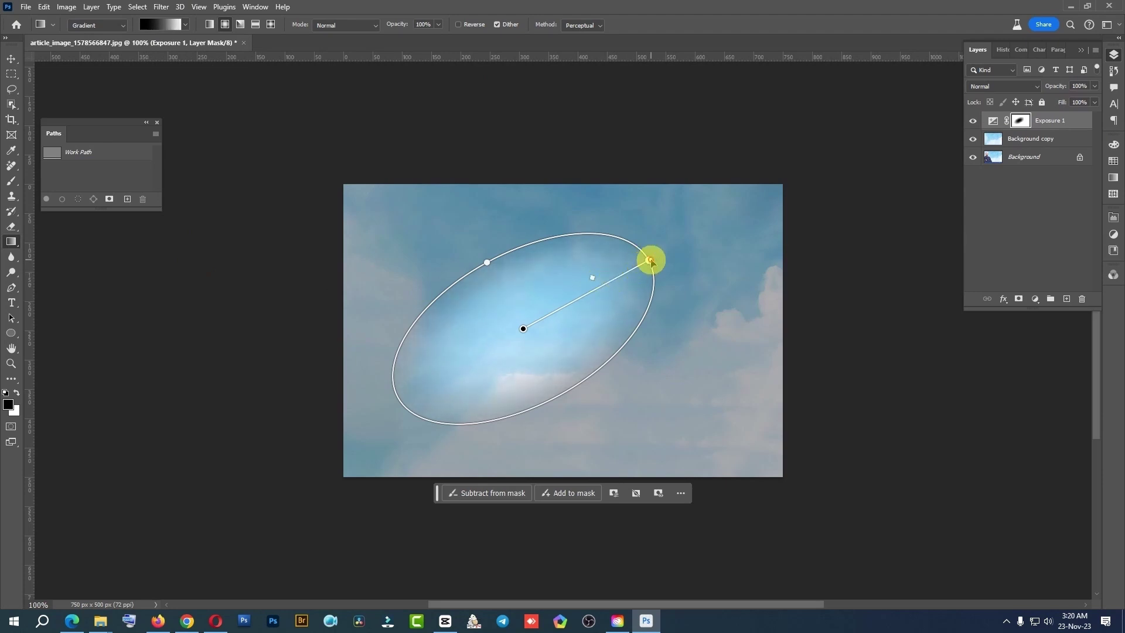
drag(650, 261, 697, 446)
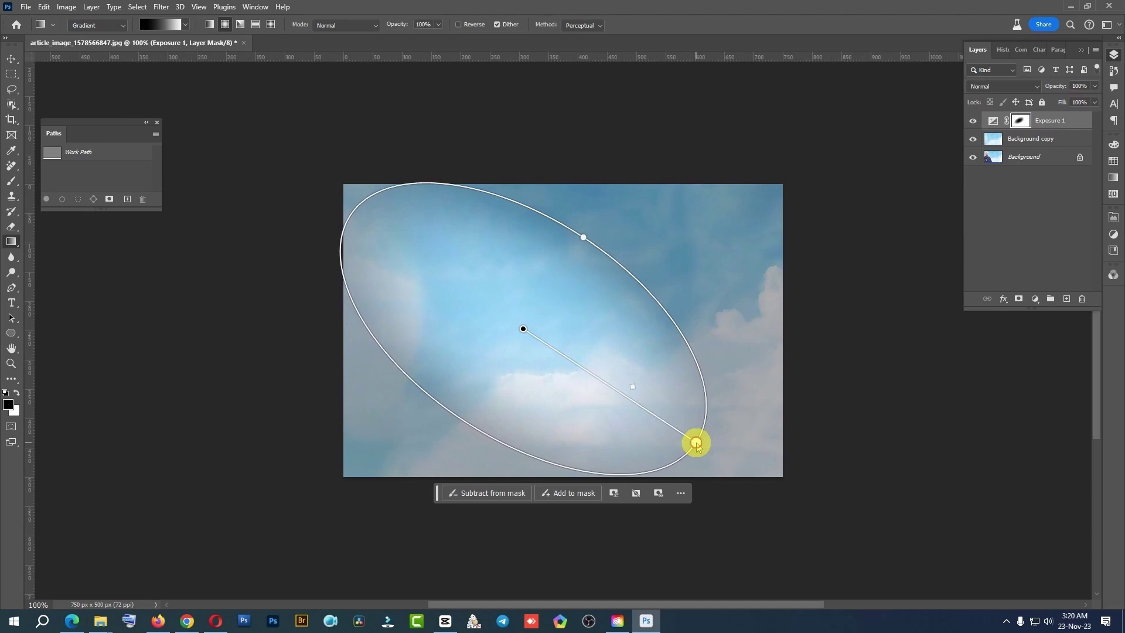
drag(476, 324, 297, 194)
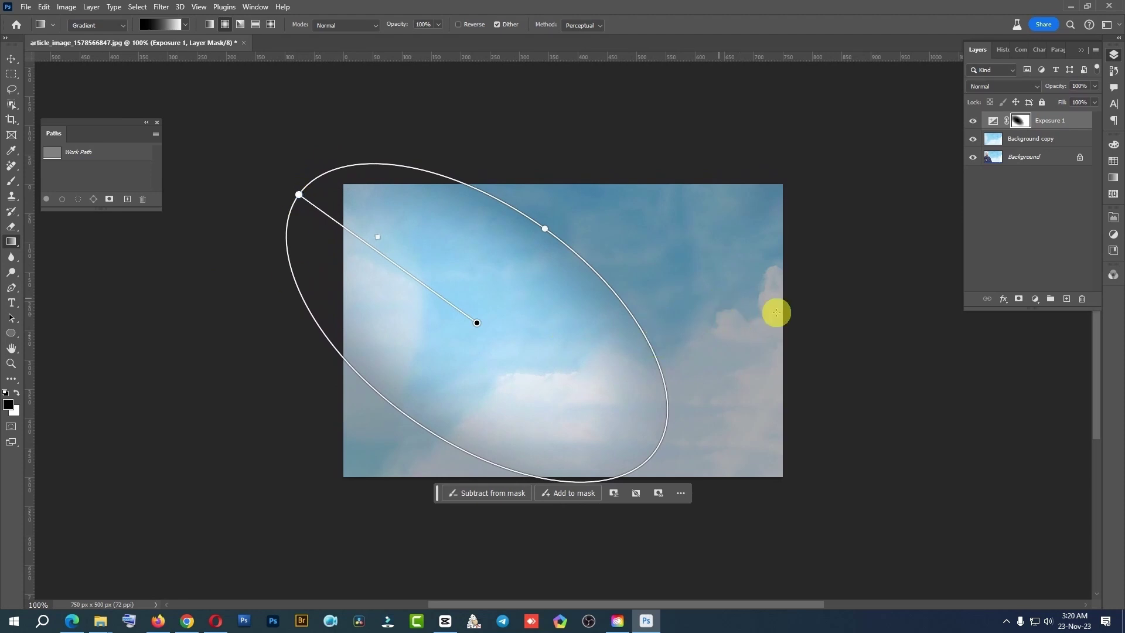
click(11, 74)
click(972, 121)
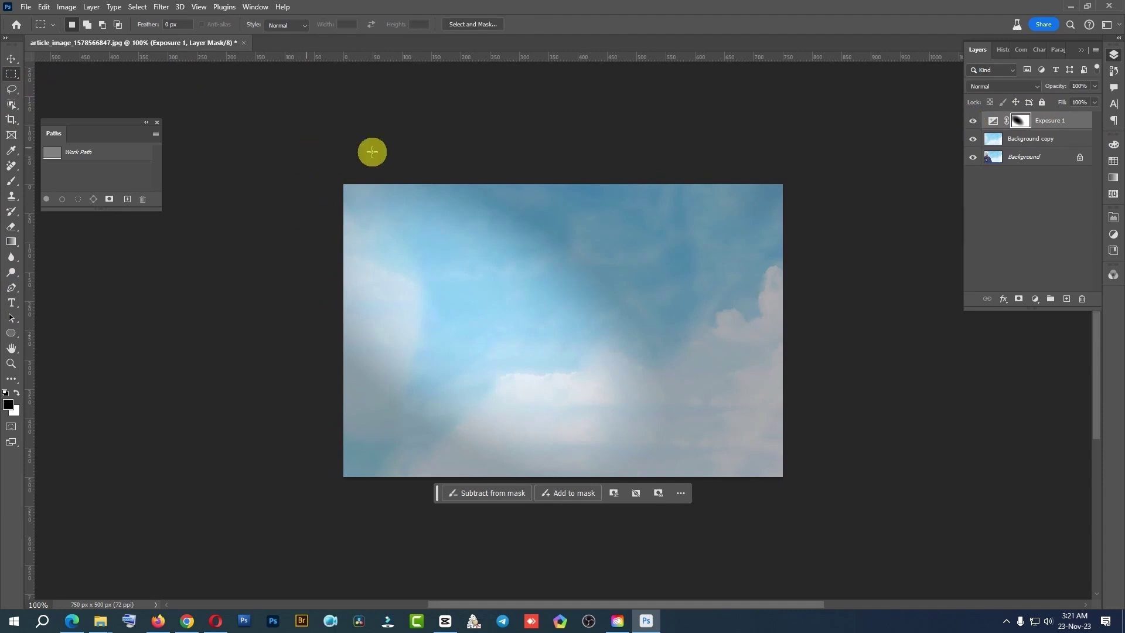
Close the sky image, discarding the changes
click(244, 43)
click(571, 233)
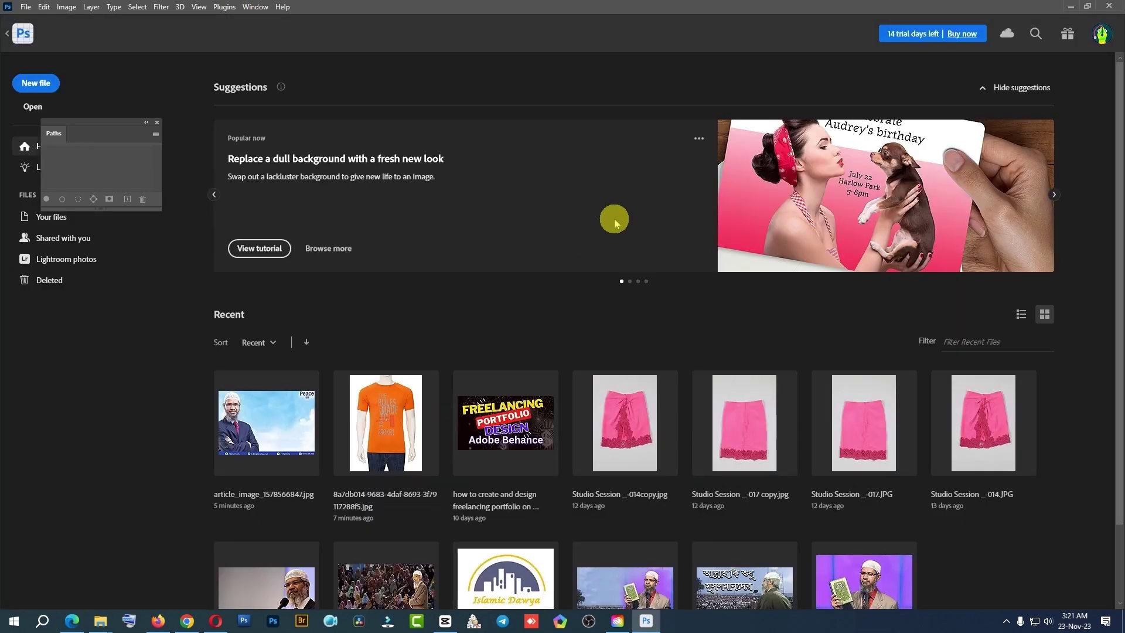